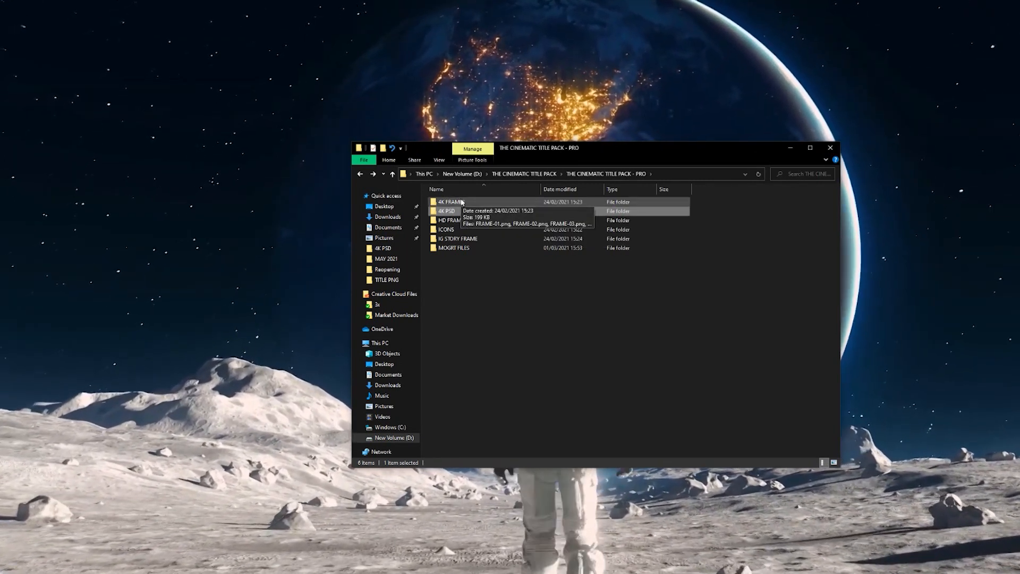
# - Open the 4K PSD folder inside THE CINEMATIC TITLE PACK - PRO
pyautogui.moveTo(476, 224)
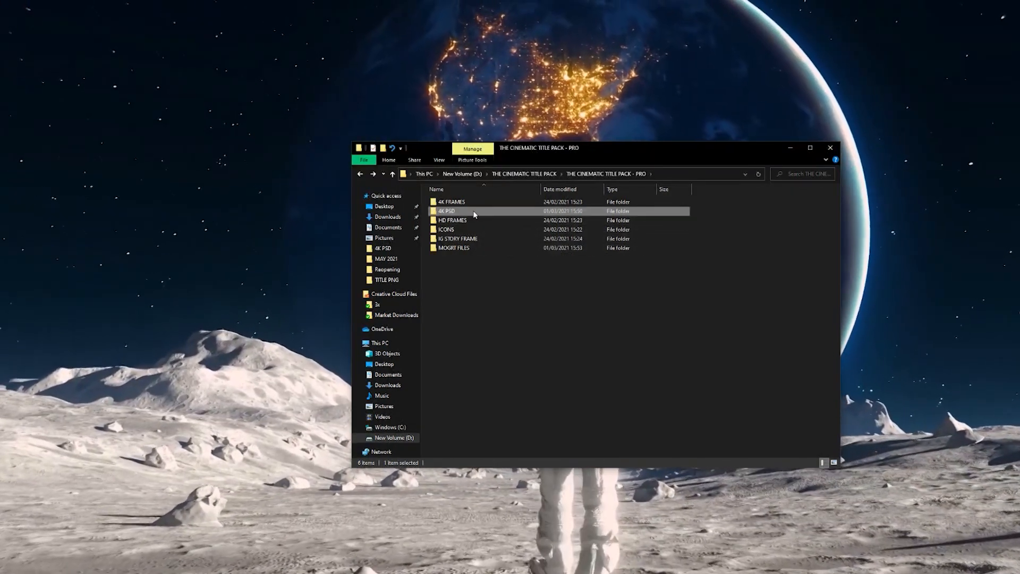
pyautogui.doubleClick(474, 211)
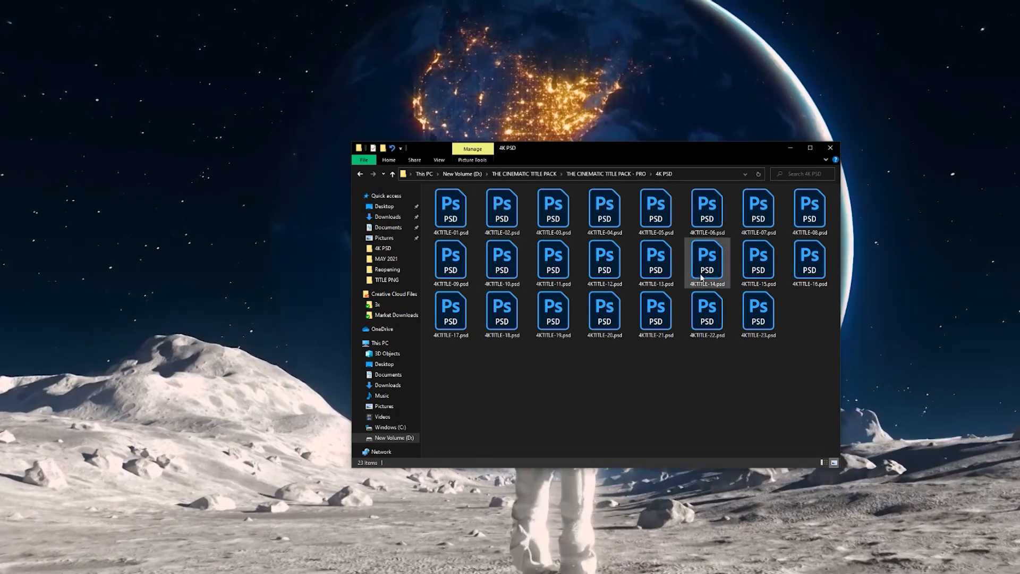
pyautogui.moveTo(755, 262)
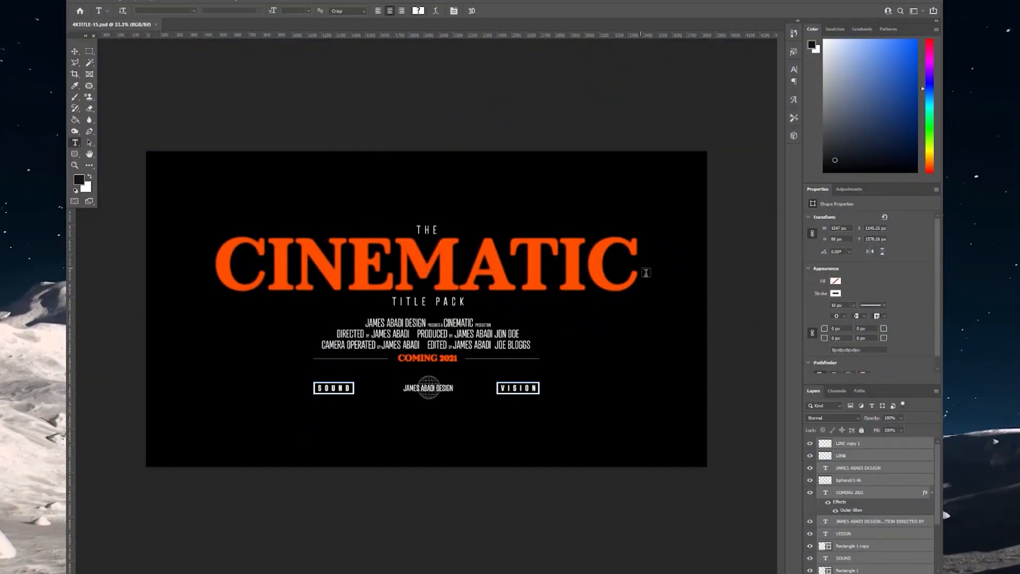
# - Start editing the CINEMATIC title text and select the word
pyautogui.doubleClick(635, 273)
pyautogui.click(884, 547)
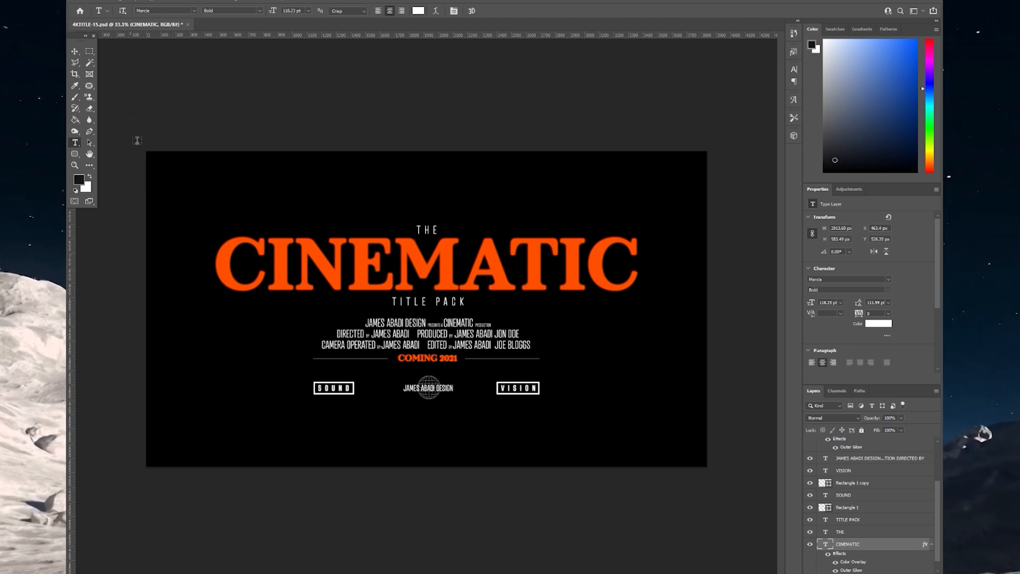
pyautogui.moveTo(221, 276); pyautogui.dragTo(670, 287)
pyautogui.click(618, 287)
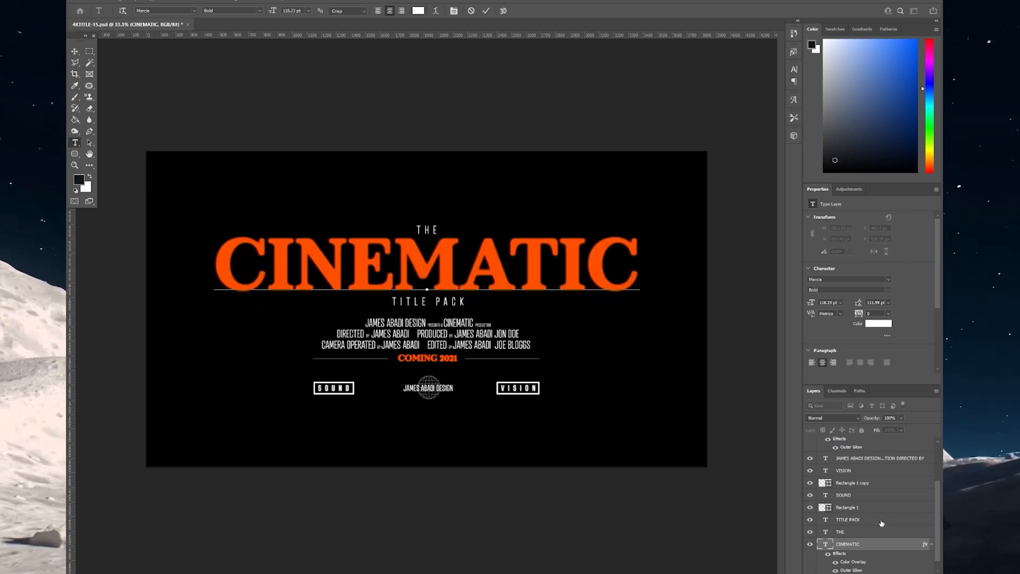
pyautogui.scroll(4, 882, 524)
pyautogui.scroll(-5, 881, 523)
pyautogui.scroll(3, 881, 530)
pyautogui.scroll(-3, 883, 534)
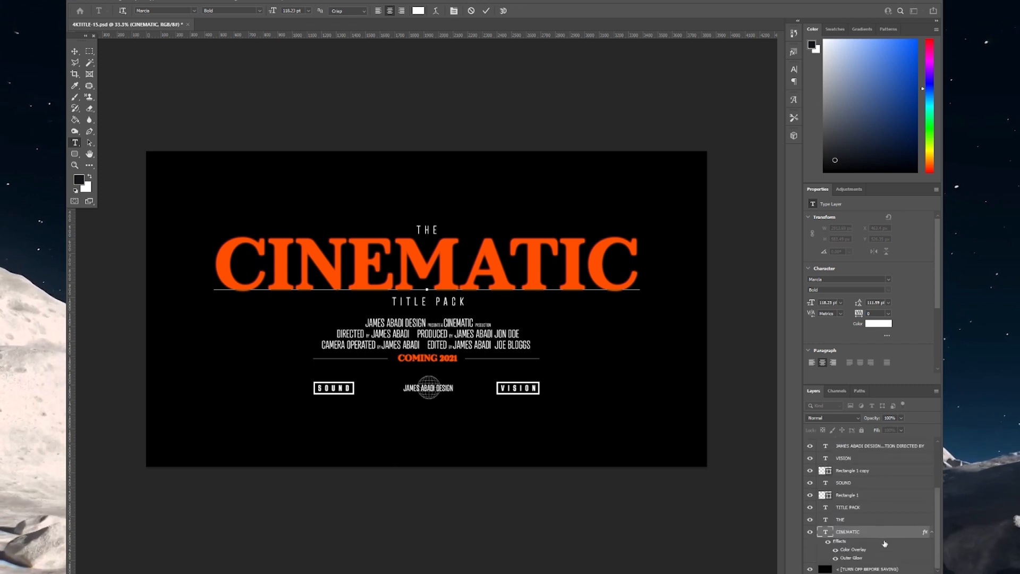
pyautogui.click(883, 534)
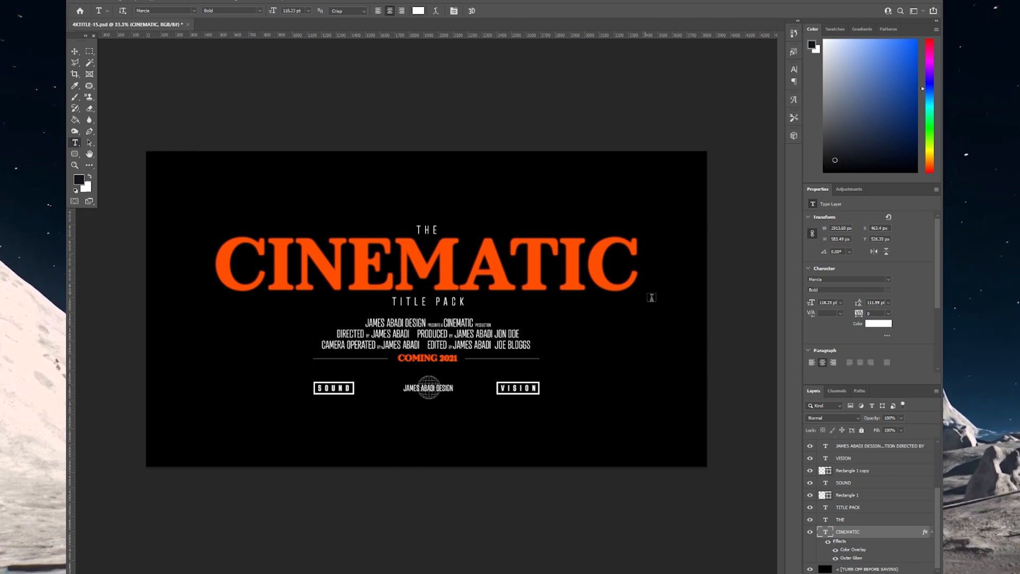
# - Replace CINEMATIC with TUTORIAL and commit the title
pyautogui.click(641, 266)
pyautogui.hotkey('ctrl', 'a')
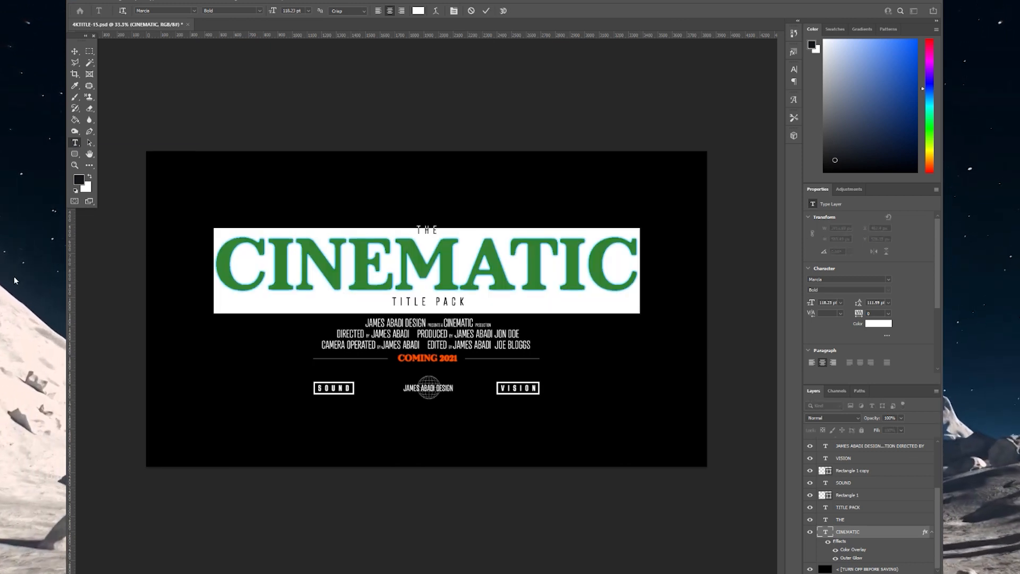
pyautogui.write('TUTO')
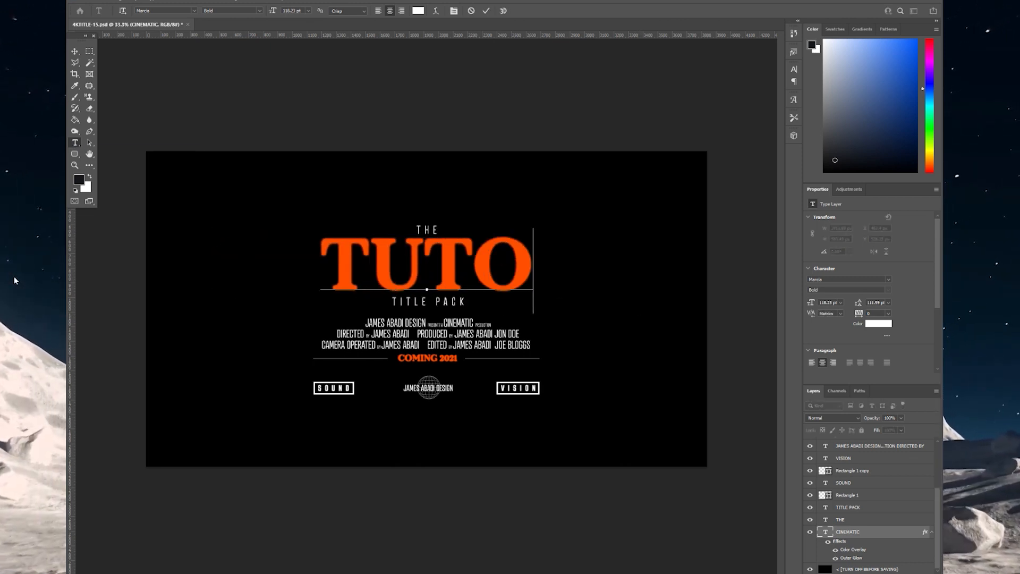
pyautogui.write('RIAL')
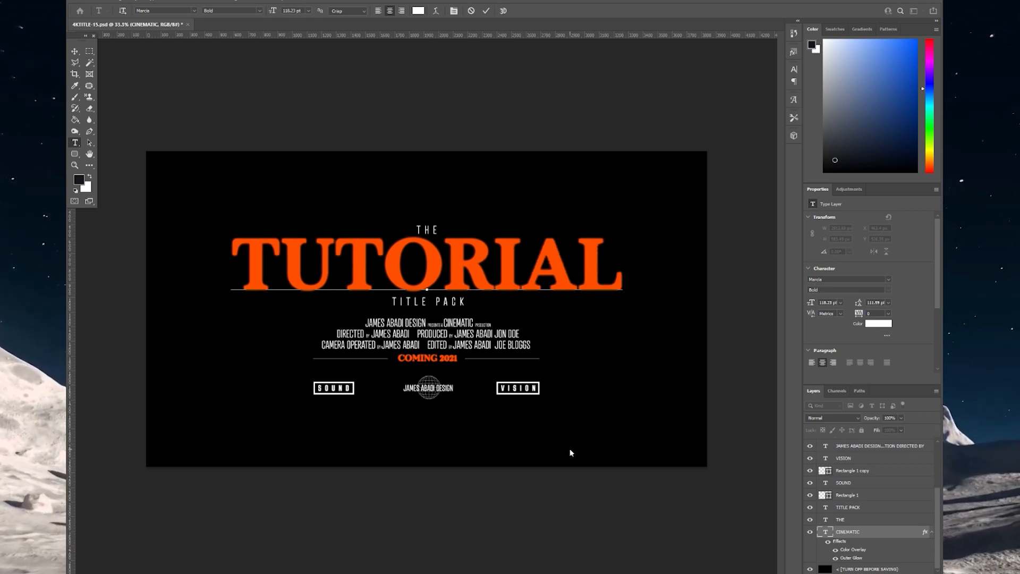
pyautogui.click(864, 534)
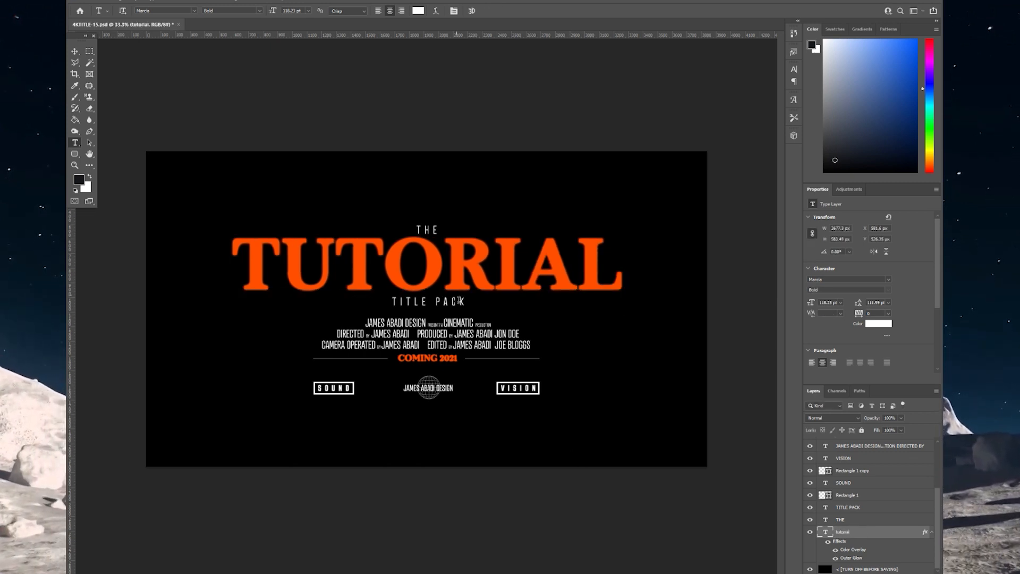
pyautogui.moveTo(455, 302); pyautogui.dragTo(398, 299)
pyautogui.click(873, 539)
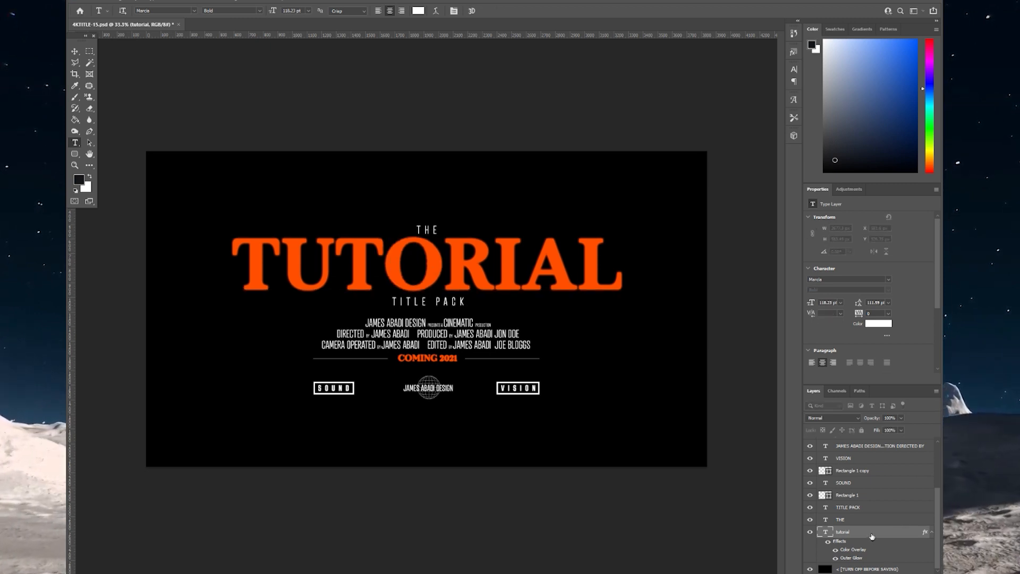
# - Change the TITLE PACK line beneath to PROJECT VIDEO
pyautogui.click(864, 508)
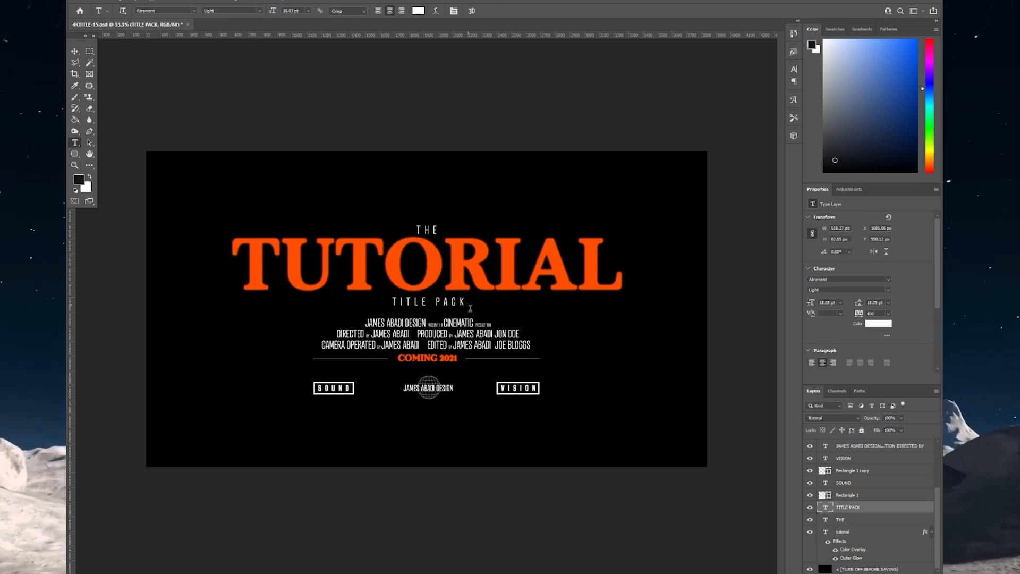
pyautogui.moveTo(471, 307); pyautogui.dragTo(343, 311)
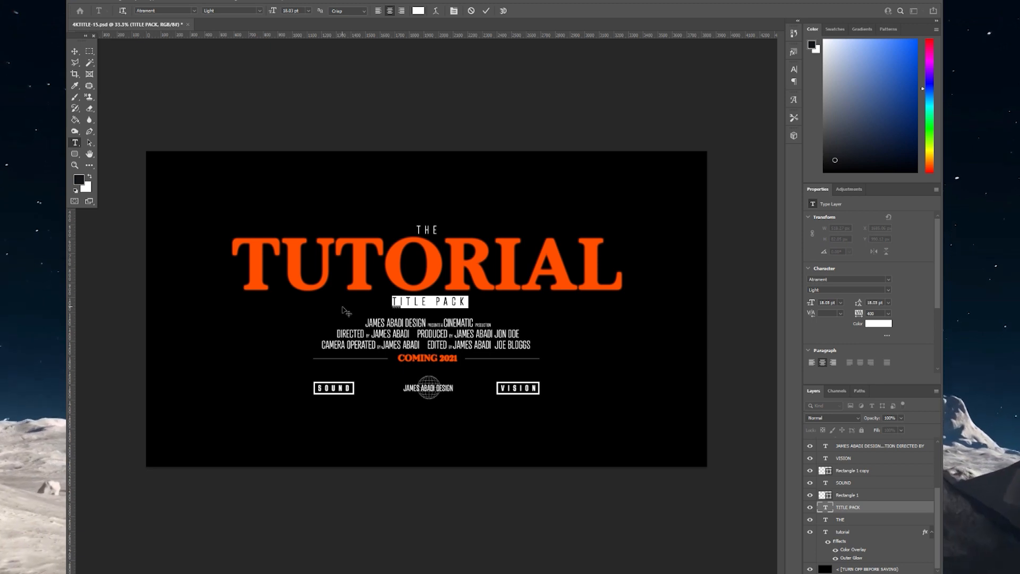
pyautogui.write('PROJE')
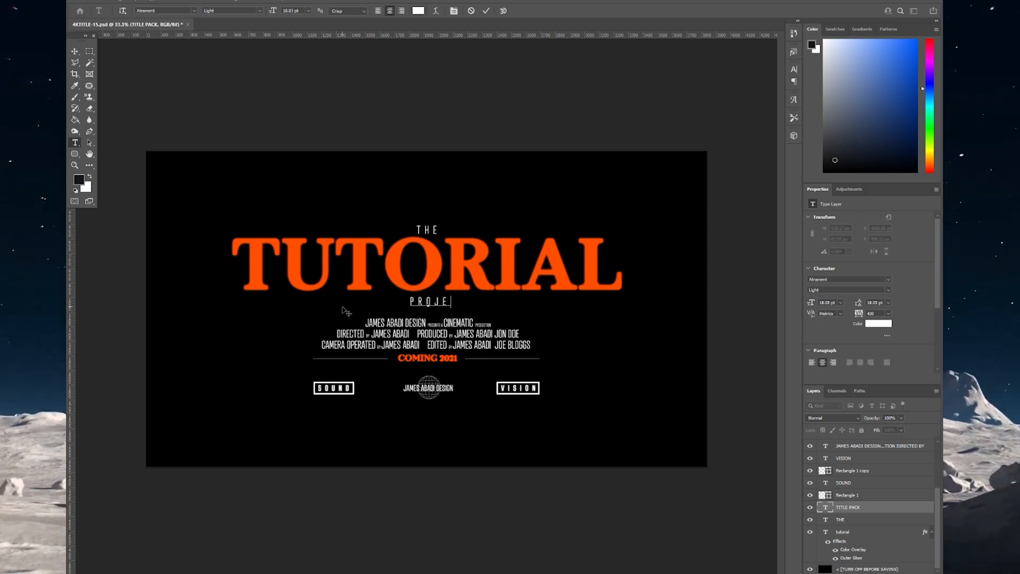
pyautogui.write('CT VIDEO')
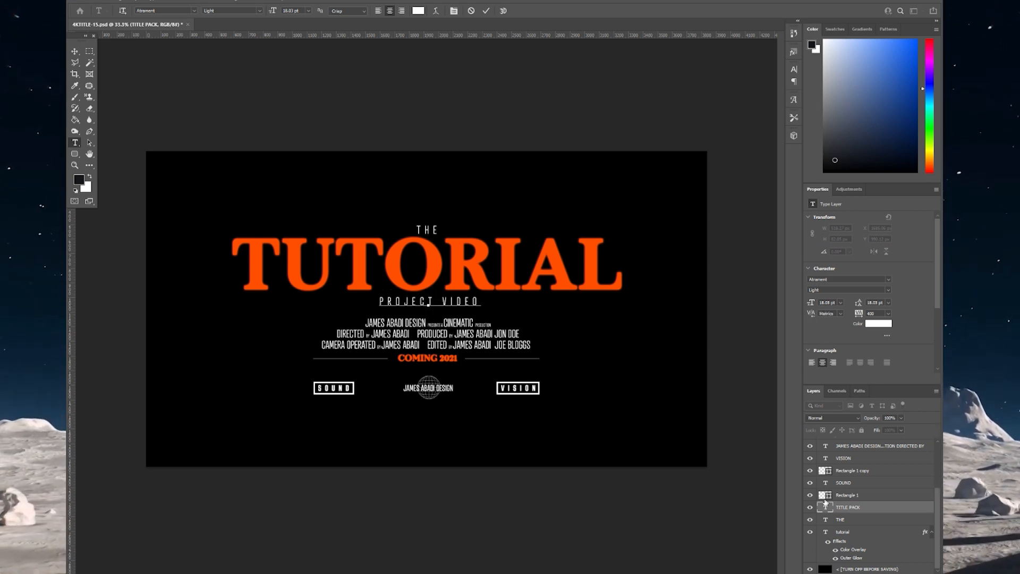
pyautogui.click(887, 509)
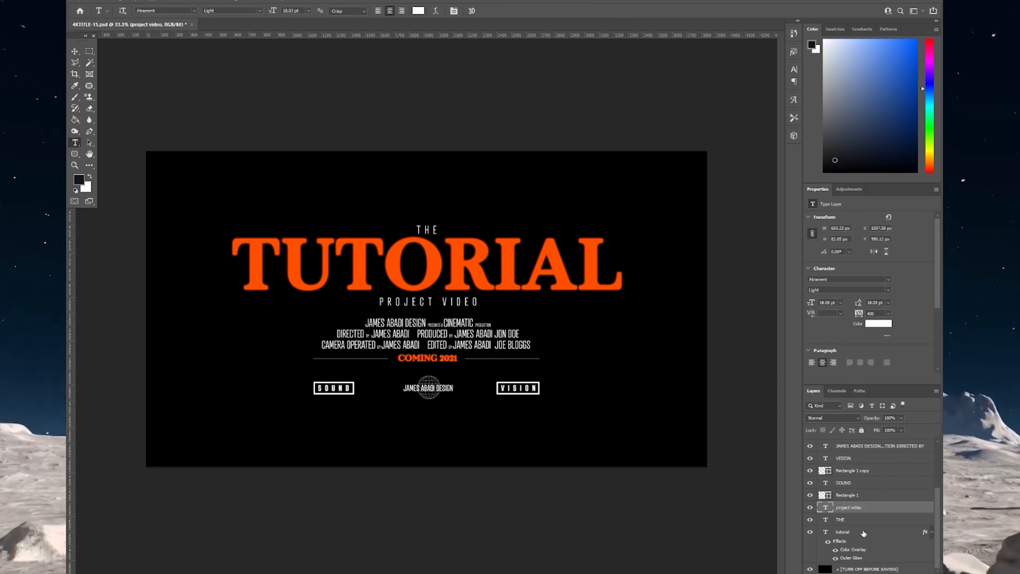
pyautogui.click(846, 533)
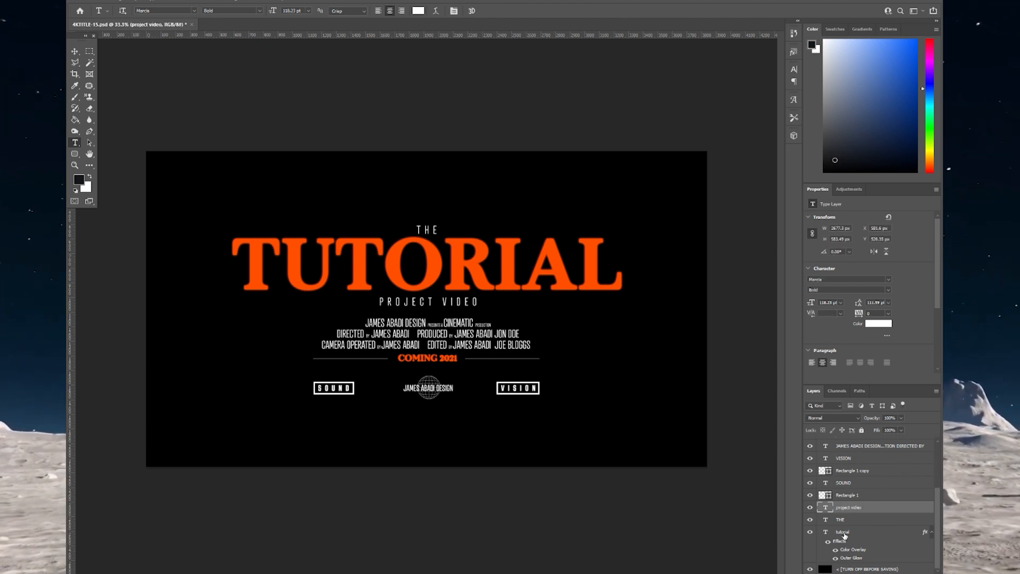
# - Set the TUTORIAL title's Color Overlay to lime green #72ff00
pyautogui.doubleClick(876, 534)
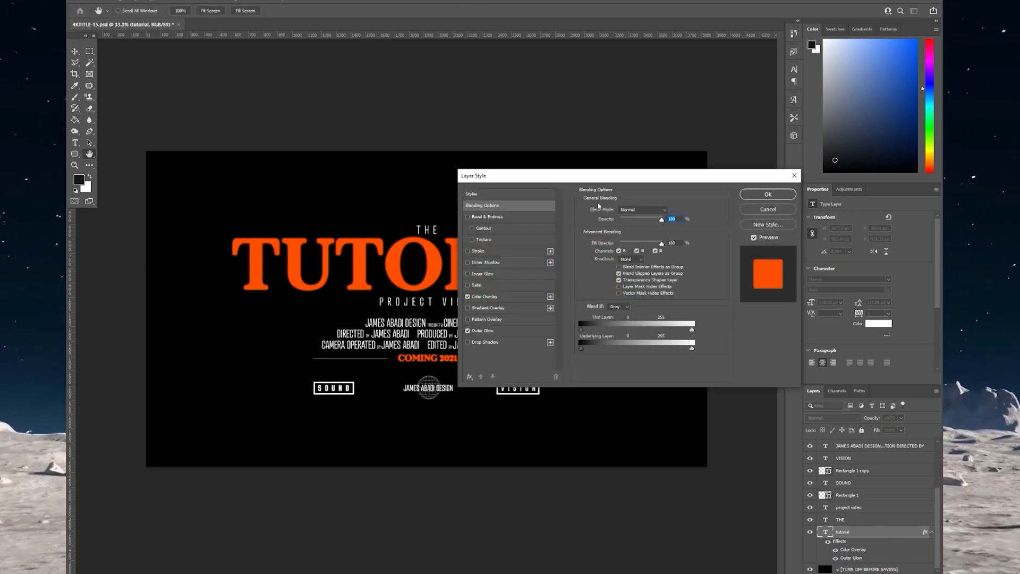
pyautogui.moveTo(517, 184); pyautogui.dragTo(456, 197)
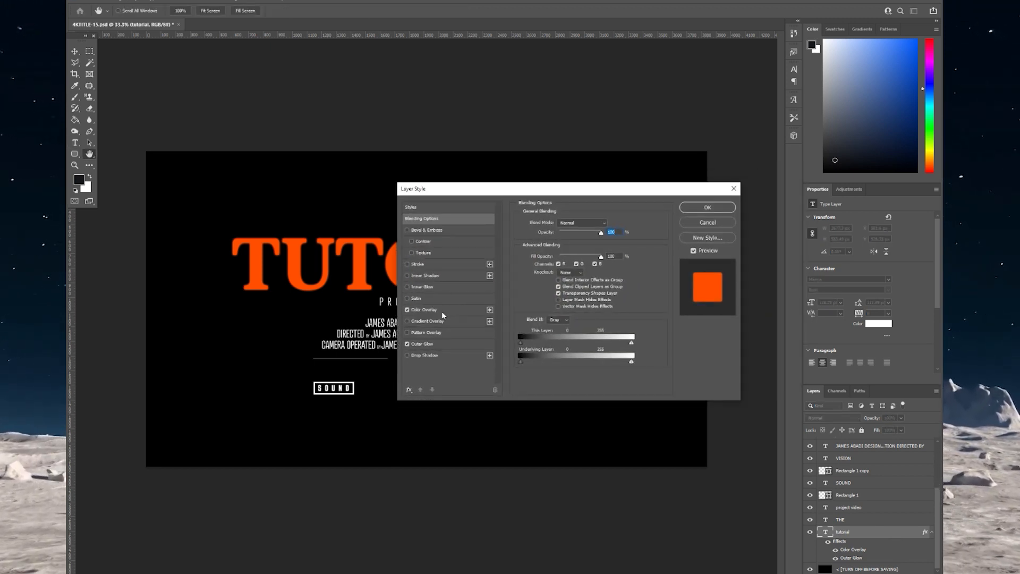
pyautogui.click(440, 310)
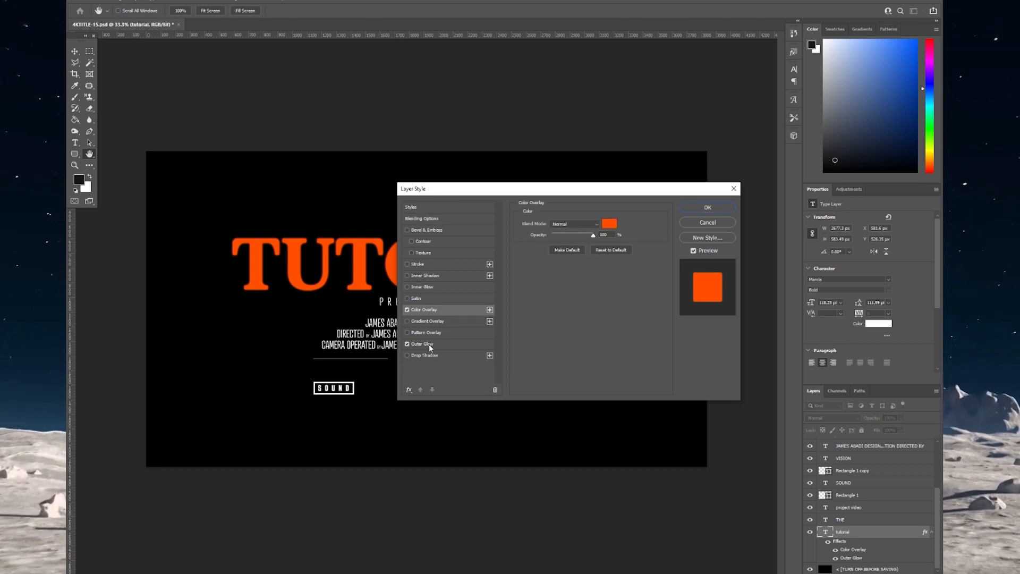
pyautogui.click(429, 343)
pyautogui.click(427, 311)
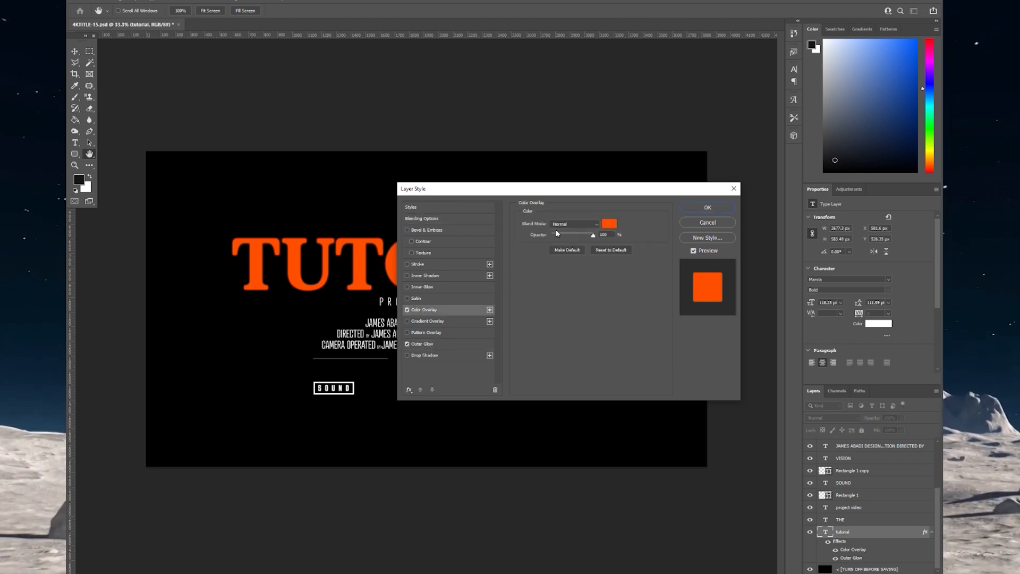
pyautogui.click(610, 225)
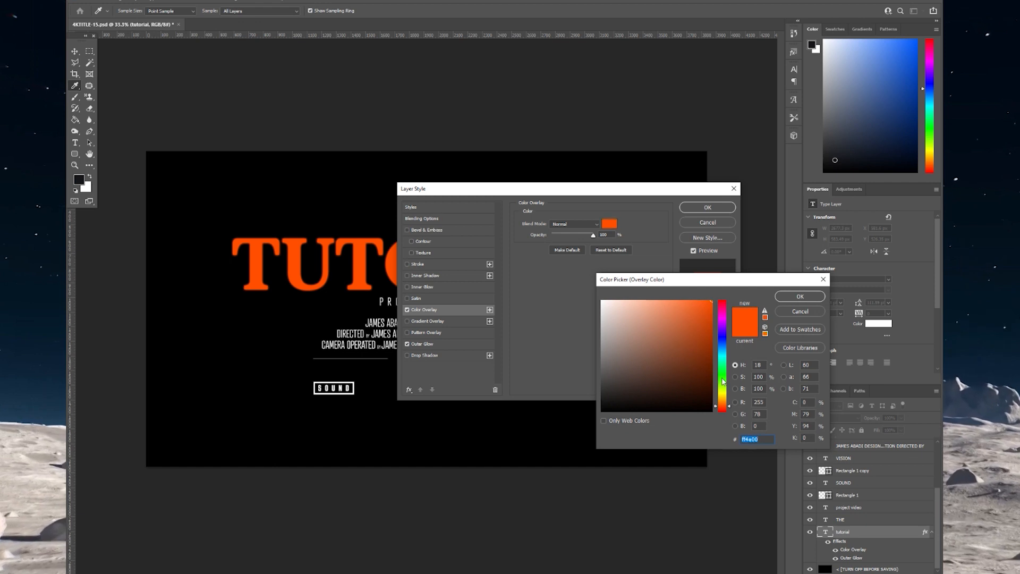
pyautogui.moveTo(722, 381); pyautogui.dragTo(723, 370)
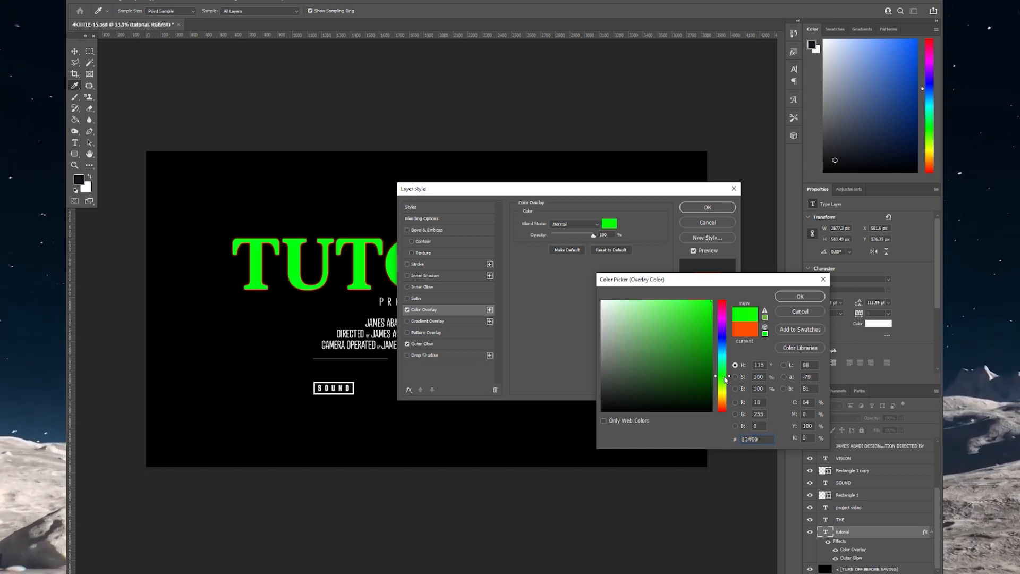
pyautogui.moveTo(726, 379); pyautogui.dragTo(728, 386)
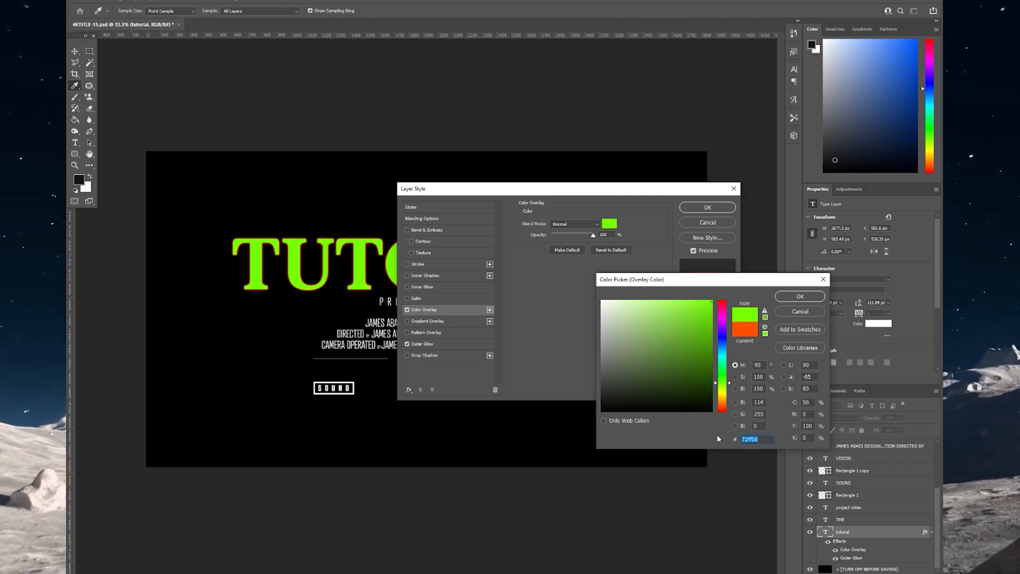
pyautogui.click(800, 297)
# - Make the title's Outer Glow the same green and apply the layer style
pyautogui.click(440, 342)
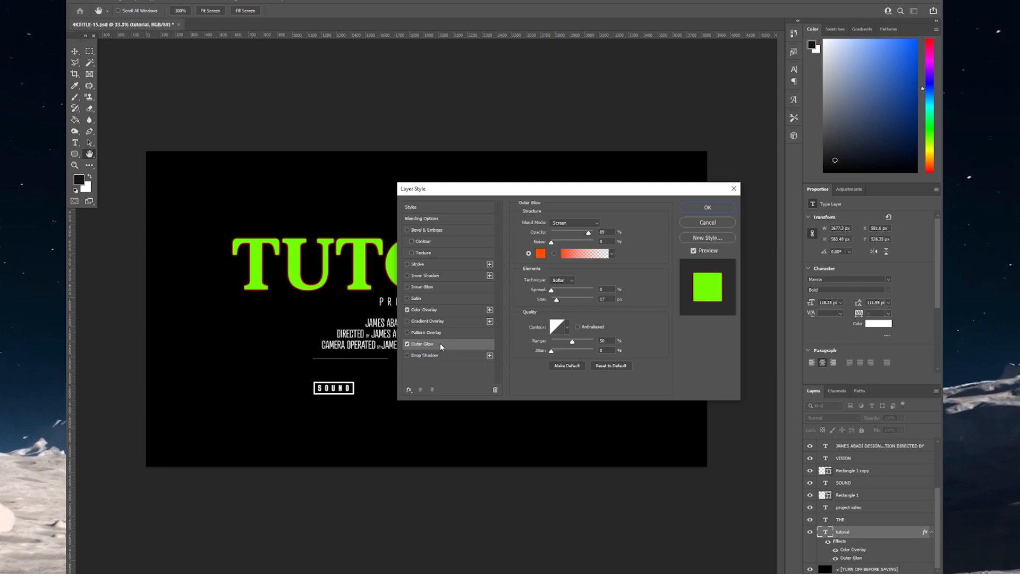
pyautogui.click(541, 254)
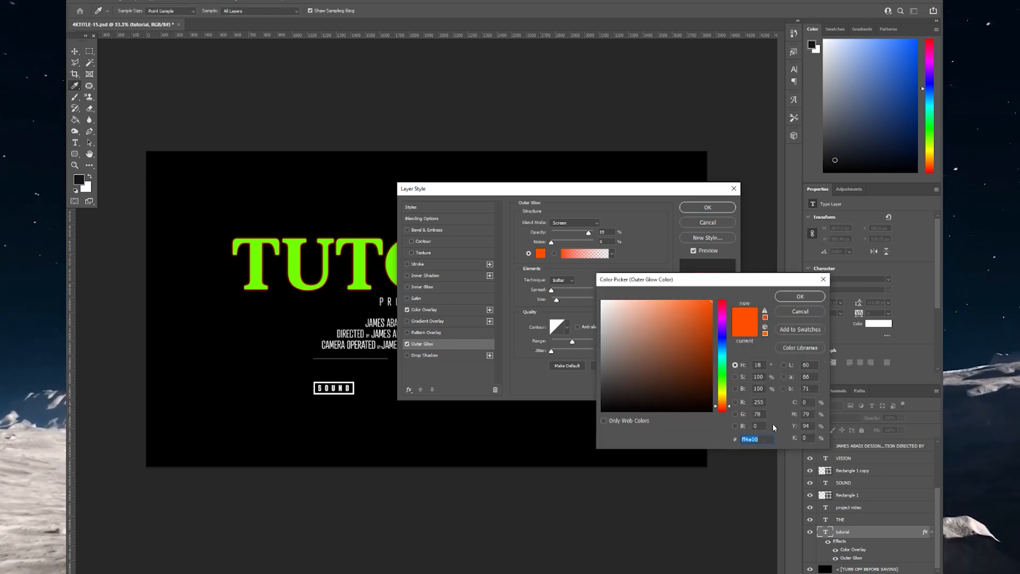
pyautogui.hotkey('ctrl', 'v')
pyautogui.press('Return')
pyautogui.press('Return')
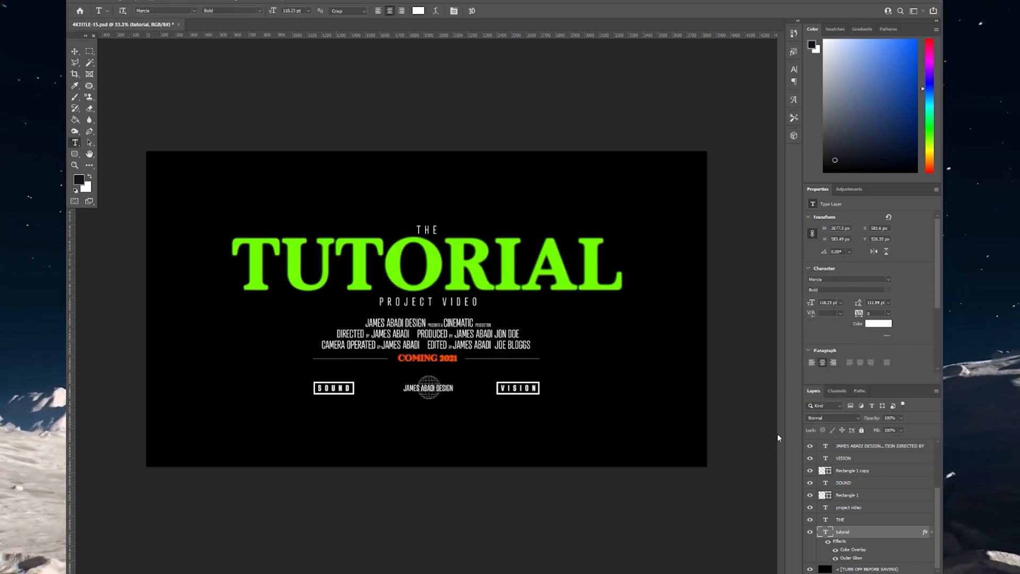
# - Change COMING 2021 to COMING 2030 and colour the text green
pyautogui.moveTo(459, 363); pyautogui.dragTo(448, 366)
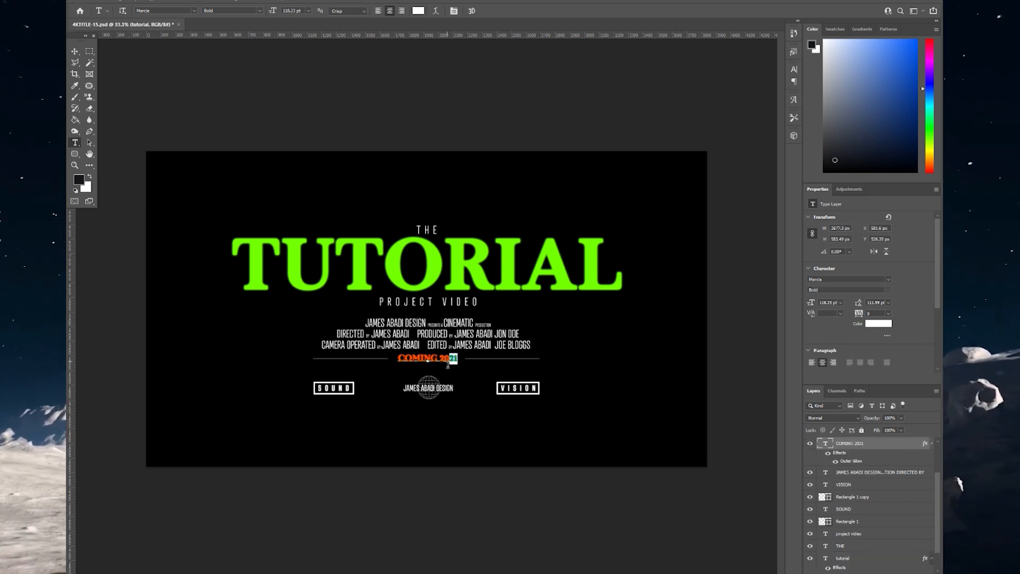
pyautogui.press('BackSpace')
pyautogui.write('030')
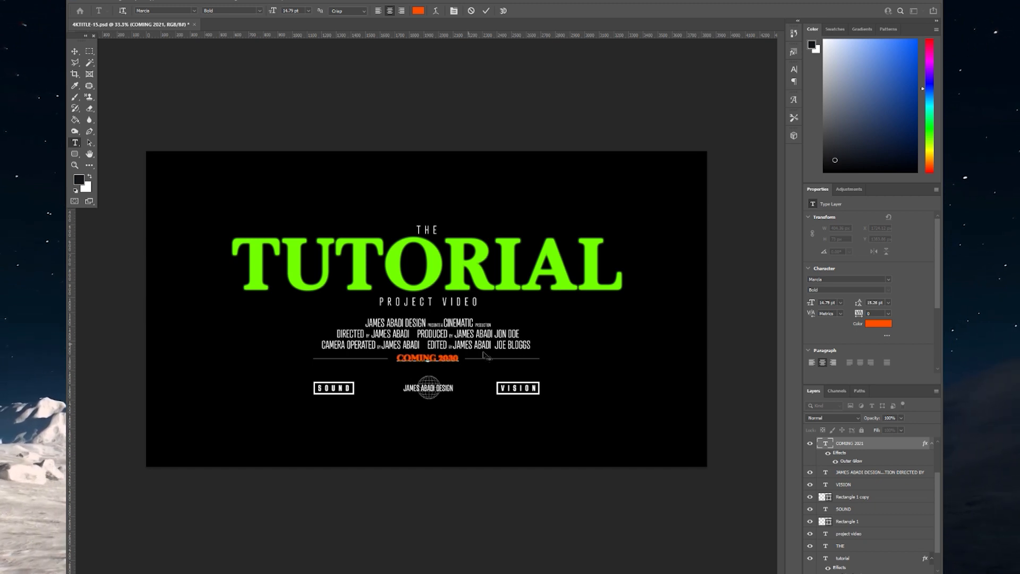
pyautogui.click(879, 324)
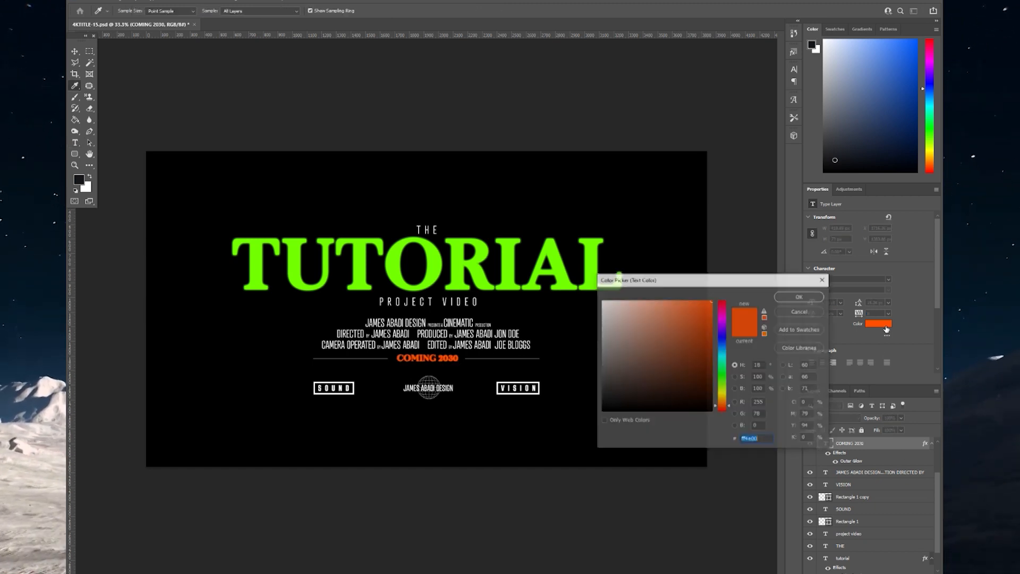
pyautogui.hotkey('ctrl', 'v')
pyautogui.press('Return')
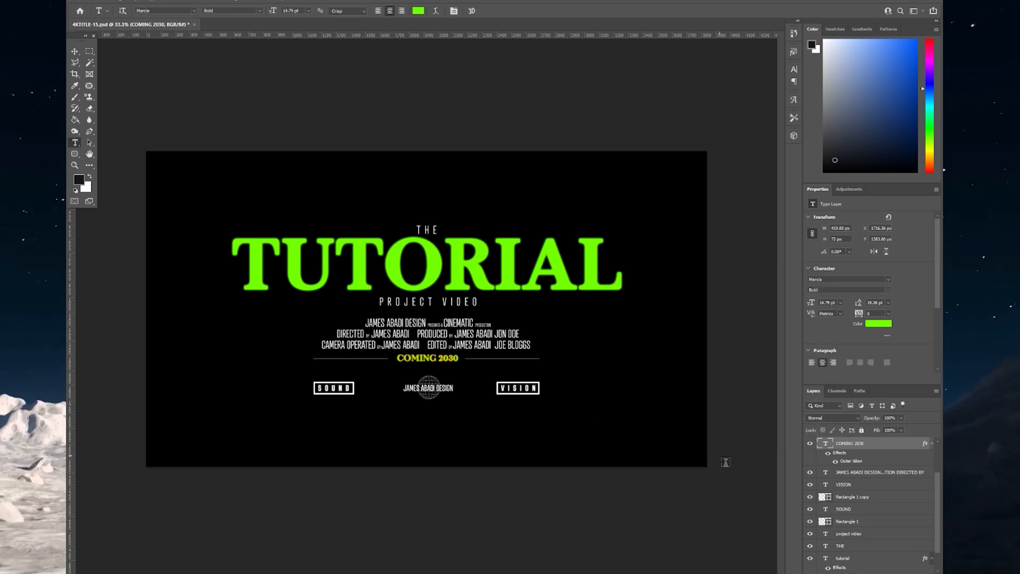
# - Set the COMING 2030 layer's Outer Glow colour to green
pyautogui.doubleClick(902, 453)
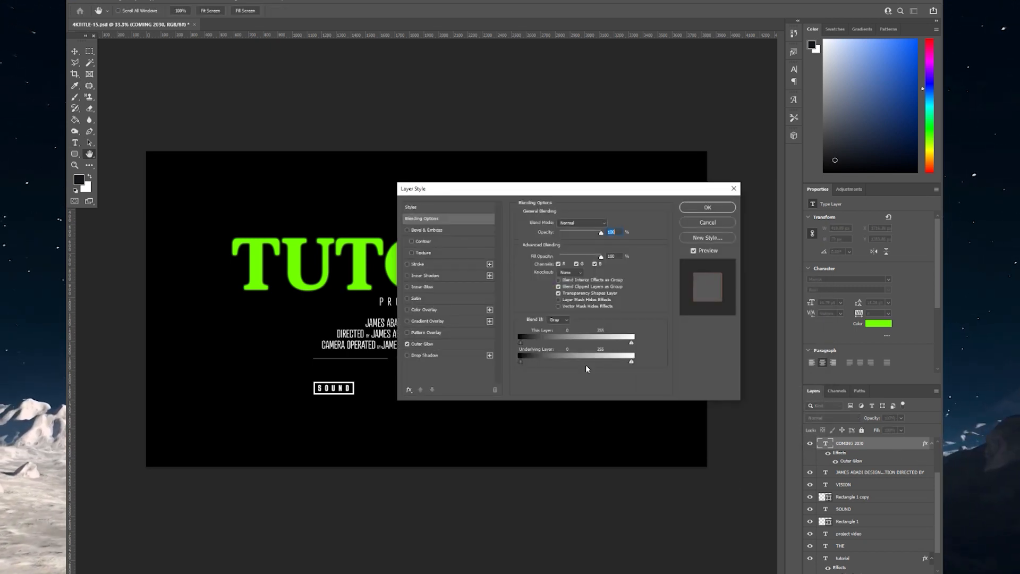
pyautogui.click(421, 346)
pyautogui.click(541, 253)
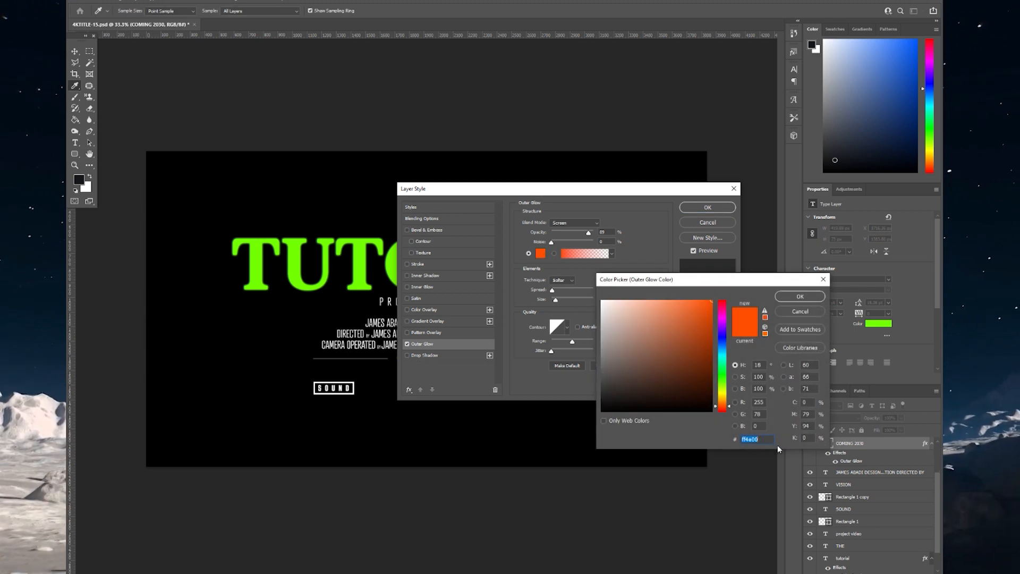
pyautogui.hotkey('ctrl', 'v')
pyautogui.press('Return')
pyautogui.press('Return')
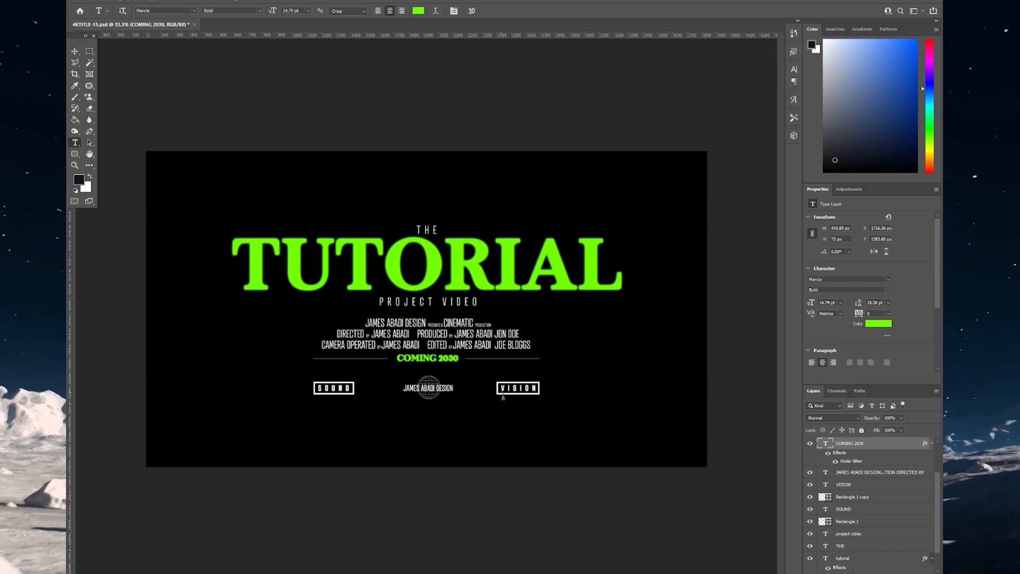
# - Replace the name in the logo text under the globe with the new credit name
pyautogui.scroll(2, 864, 505)
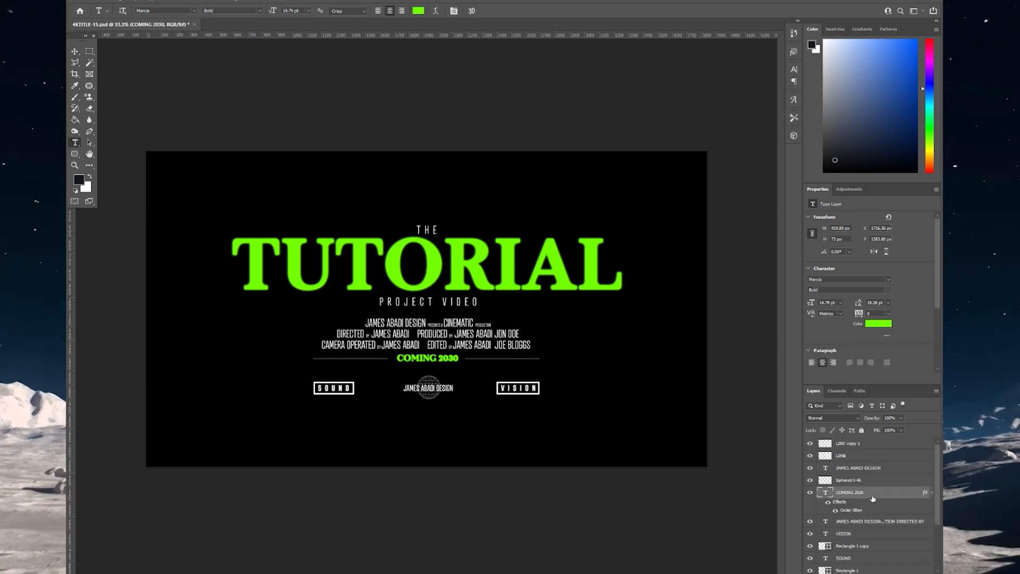
pyautogui.click(862, 469)
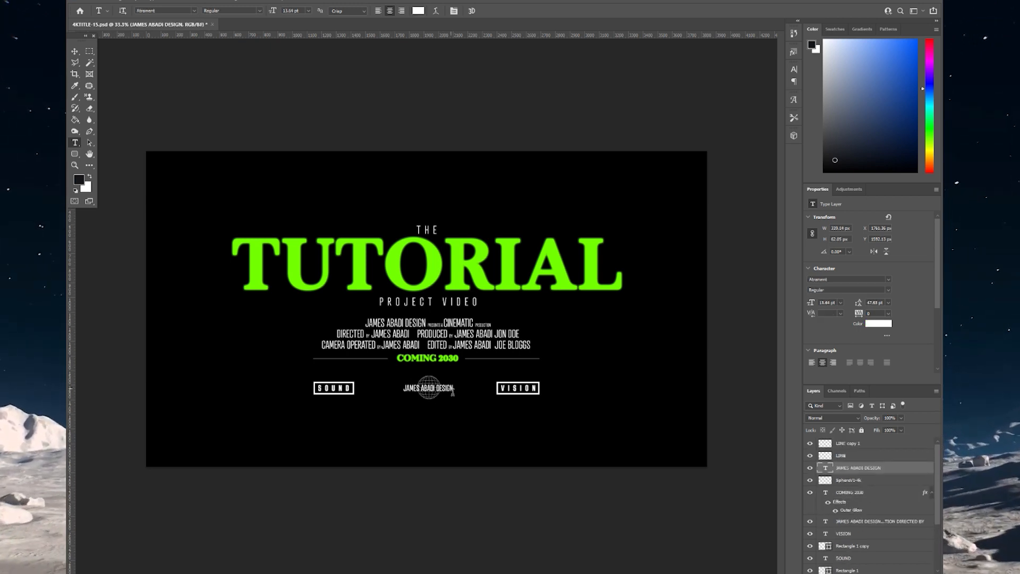
pyautogui.moveTo(435, 389); pyautogui.dragTo(371, 390)
pyautogui.write('JOE BLOGGS')
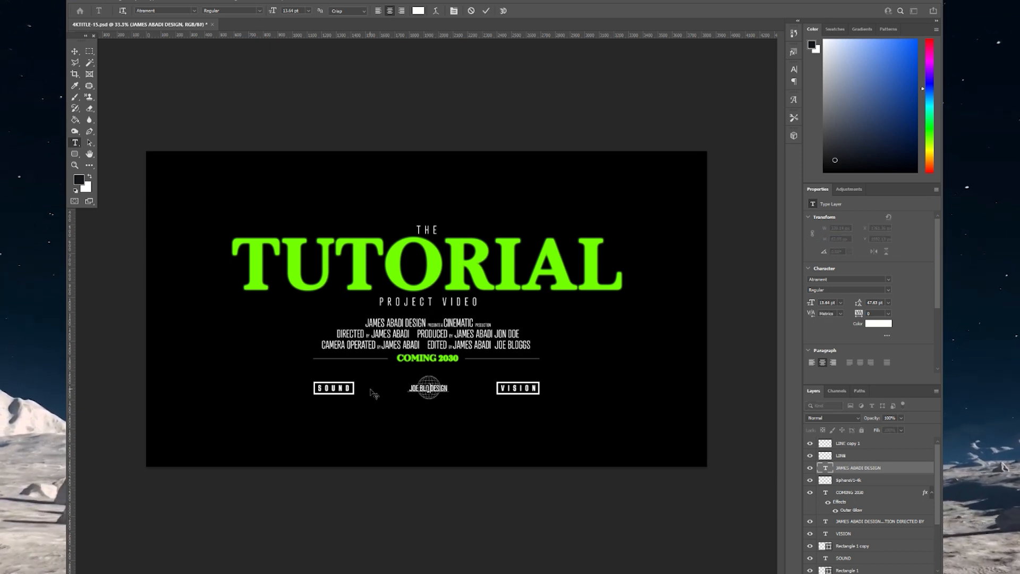
pyautogui.click(876, 472)
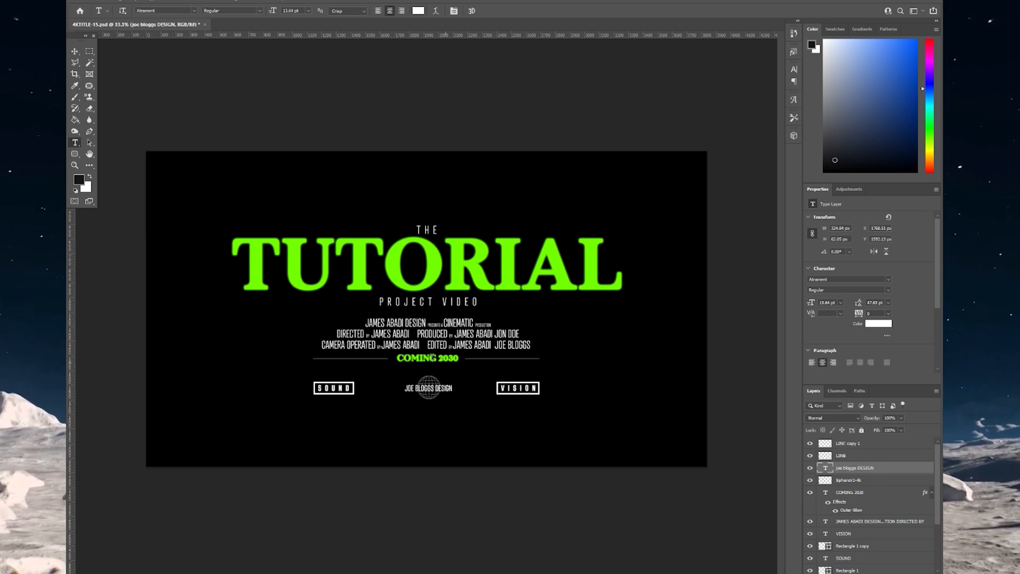
# - Put the same credit name into the first credits line, fixing typos
pyautogui.moveTo(407, 326); pyautogui.dragTo(339, 326)
pyautogui.write('JOE BLOGGS')
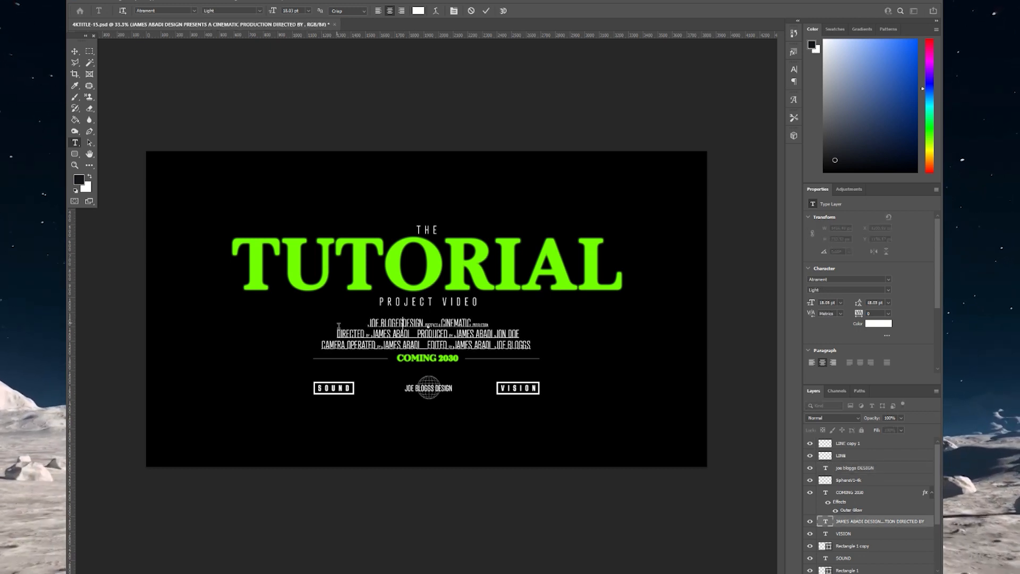
pyautogui.press('BackSpace')
pyautogui.press('BackSpace')
pyautogui.write('GES')
pyautogui.press('BackSpace')
pyautogui.press('BackSpace')
pyautogui.write('S')
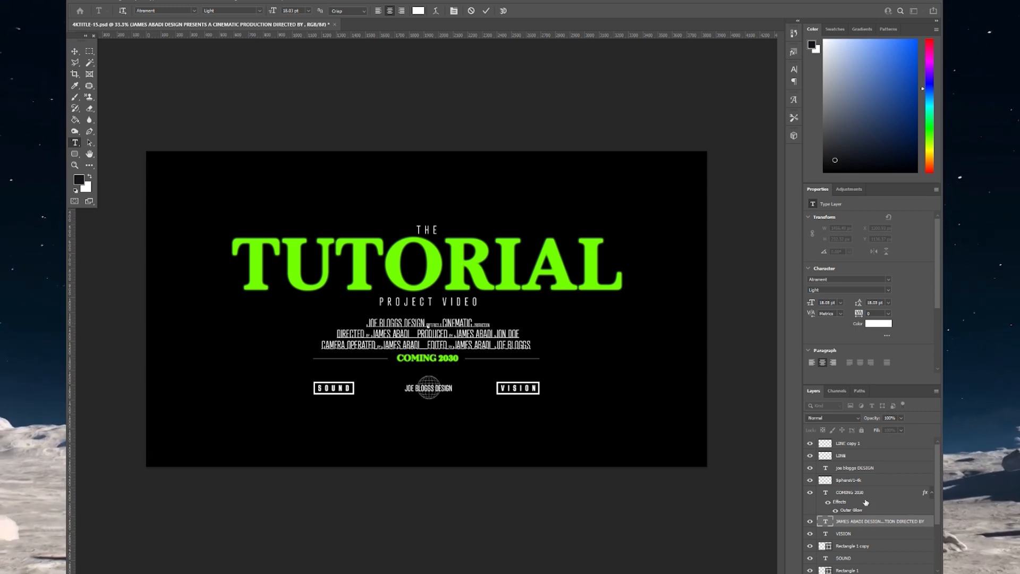
pyautogui.click(928, 527)
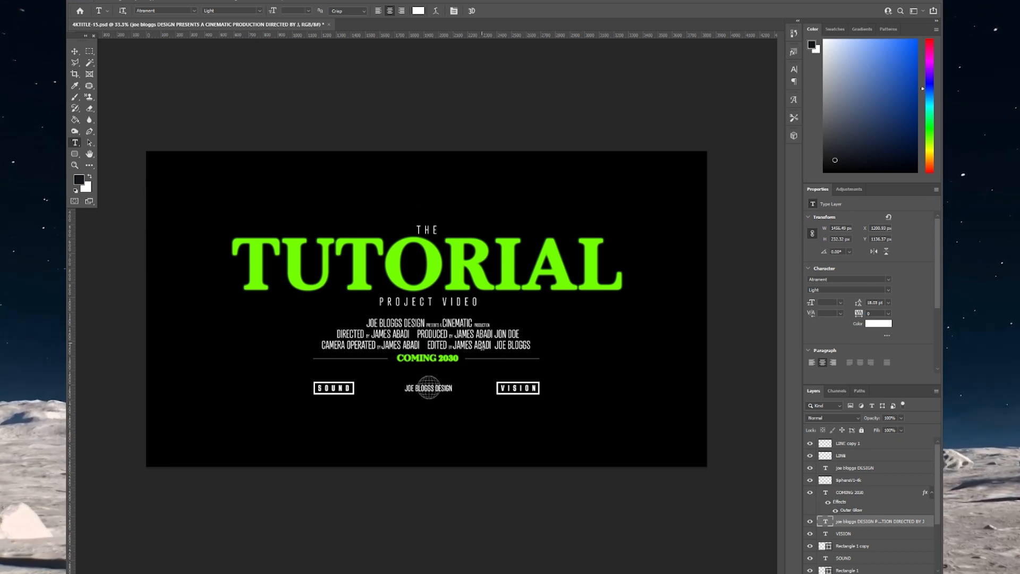
pyautogui.scroll(-3, 872, 478)
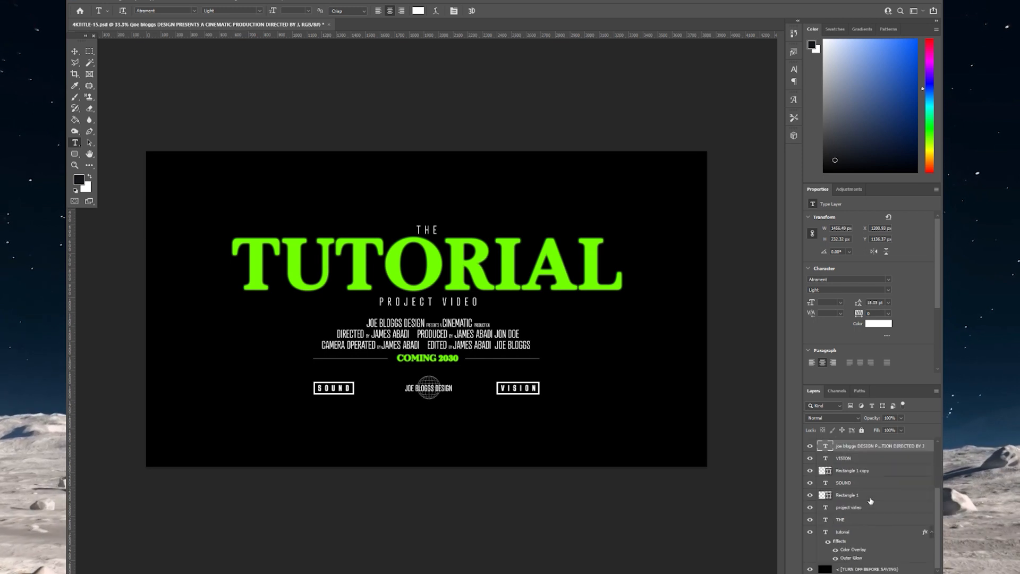
# - Hide the black background layer and set Save for Web to PNG-24 at 50% size
pyautogui.click(872, 569)
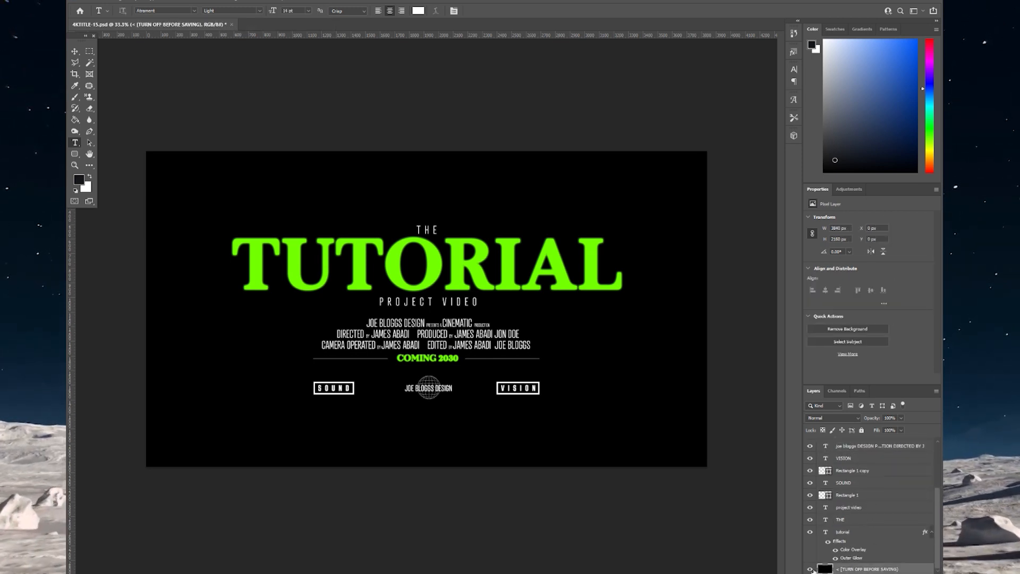
pyautogui.click(811, 569)
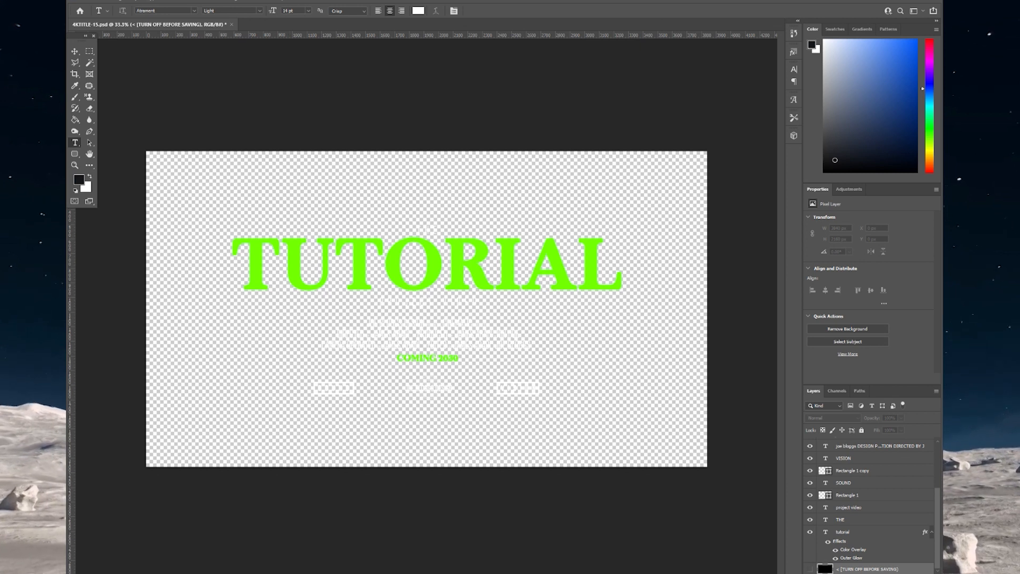
pyautogui.click(84, 1)
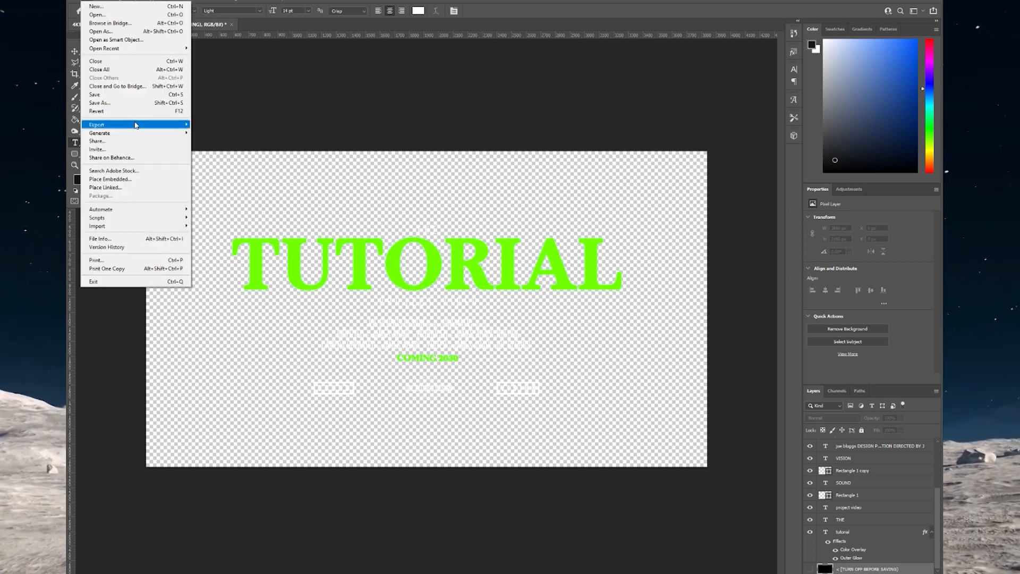
pyautogui.moveTo(133, 124)
pyautogui.click(227, 160)
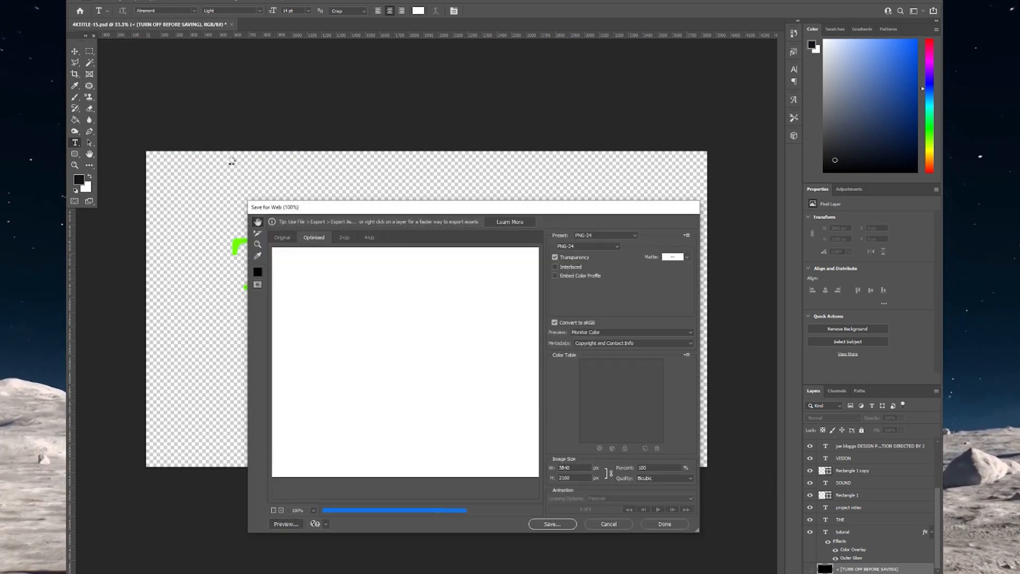
pyautogui.click(586, 247)
pyautogui.click(586, 246)
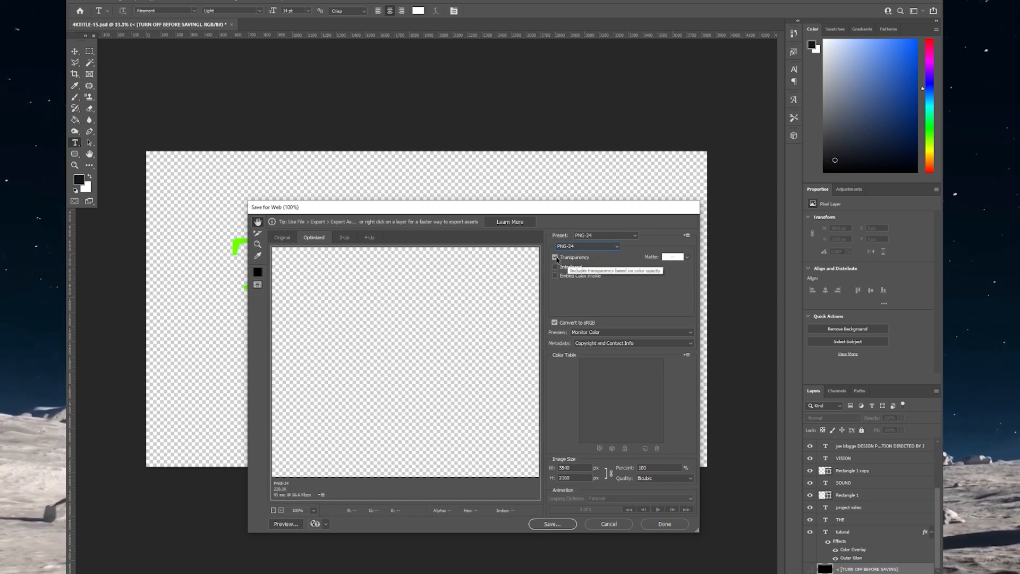
pyautogui.click(548, 472)
pyautogui.click(577, 479)
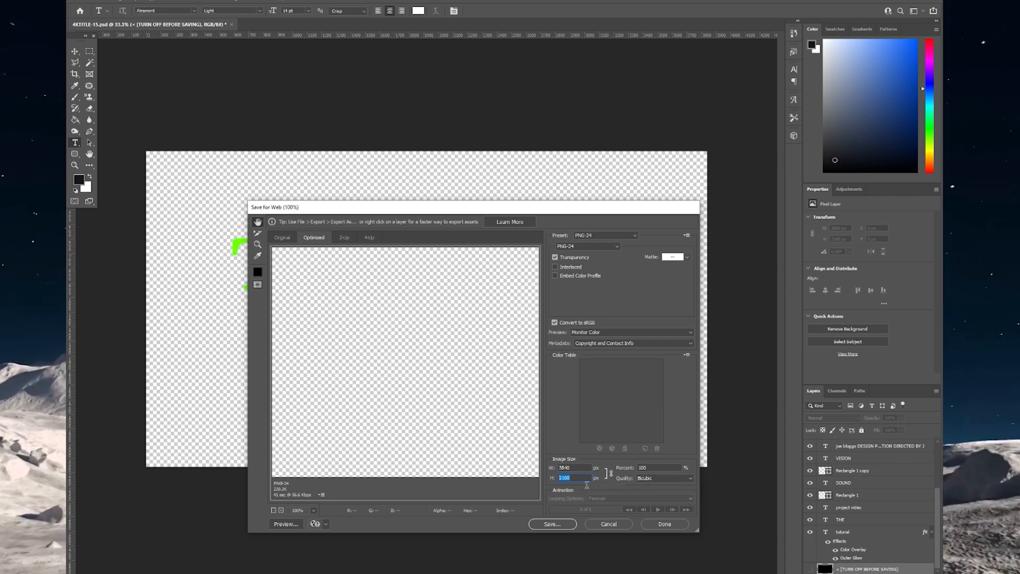
pyautogui.press('Tab')
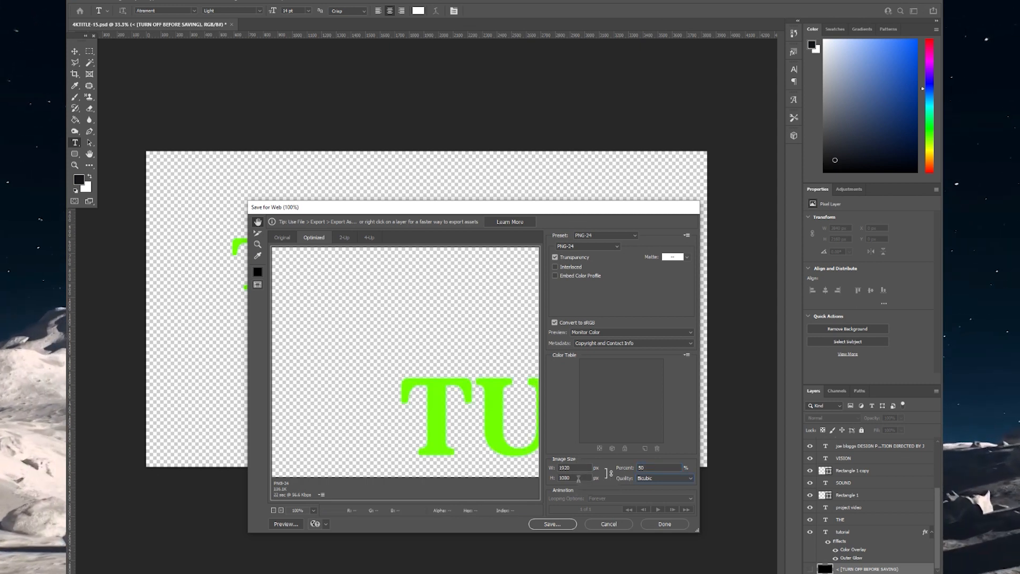
# - Save the PNG as TUTORIAL-EXAMPLE.png, replacing the existing file
pyautogui.click(553, 524)
pyautogui.scroll(-3, 457, 340)
pyautogui.click(468, 341)
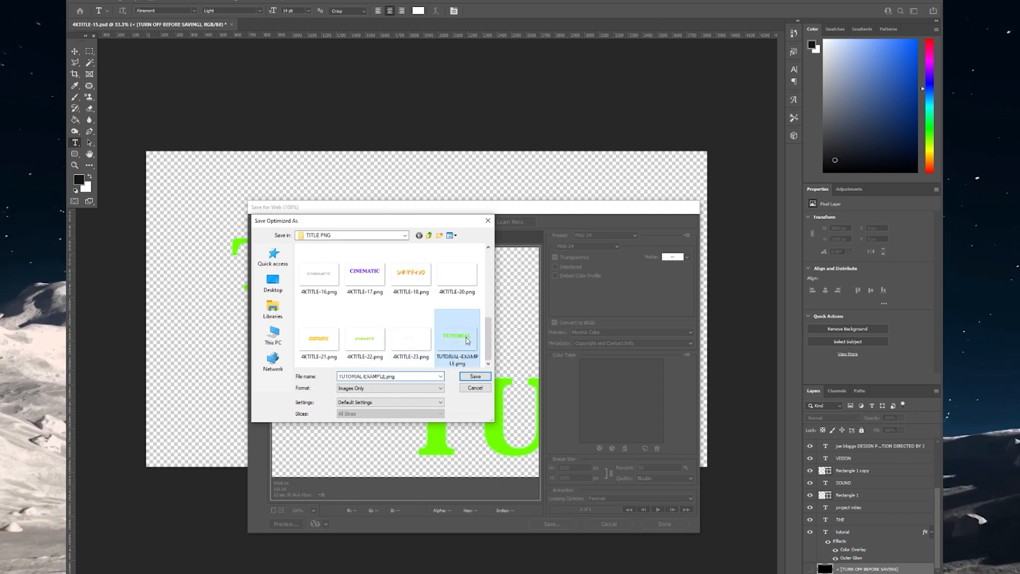
pyautogui.click(475, 376)
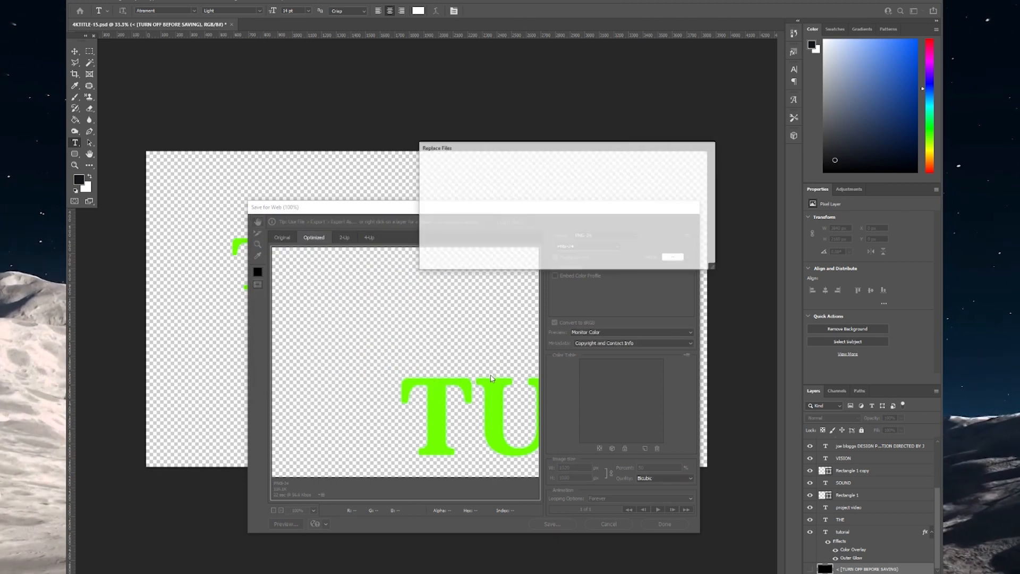
pyautogui.click(609, 524)
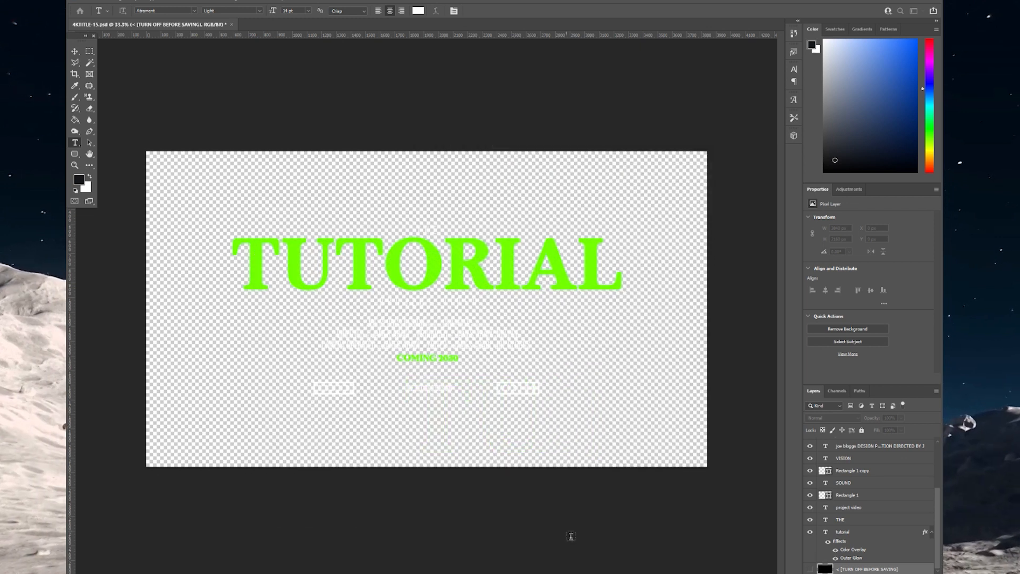
# - Check the sequence is 1920×1080 in Sequence Settings, then bring up the TITLE PNG folder
pyautogui.click(119, 569)
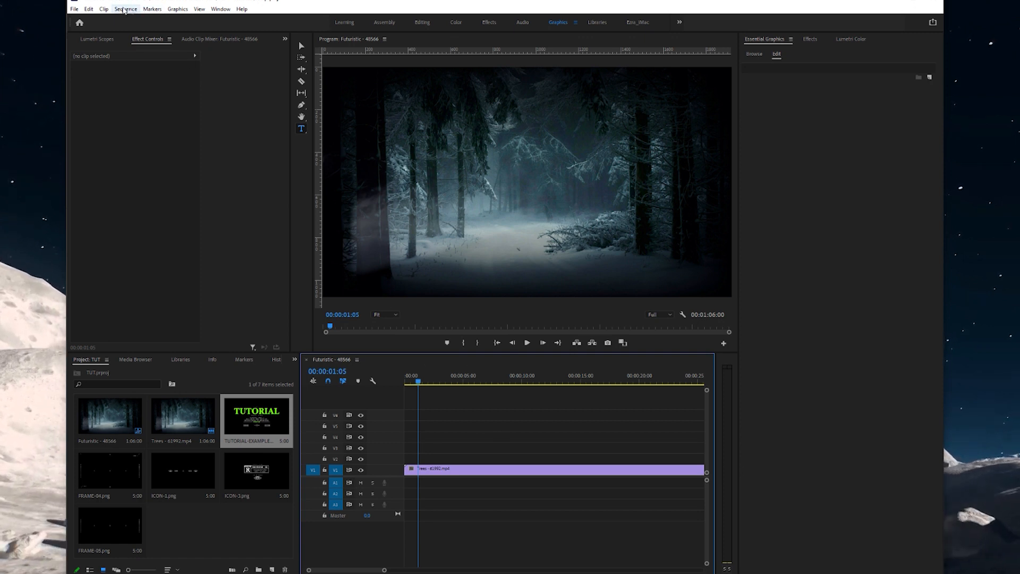
pyautogui.click(126, 9)
pyautogui.click(154, 21)
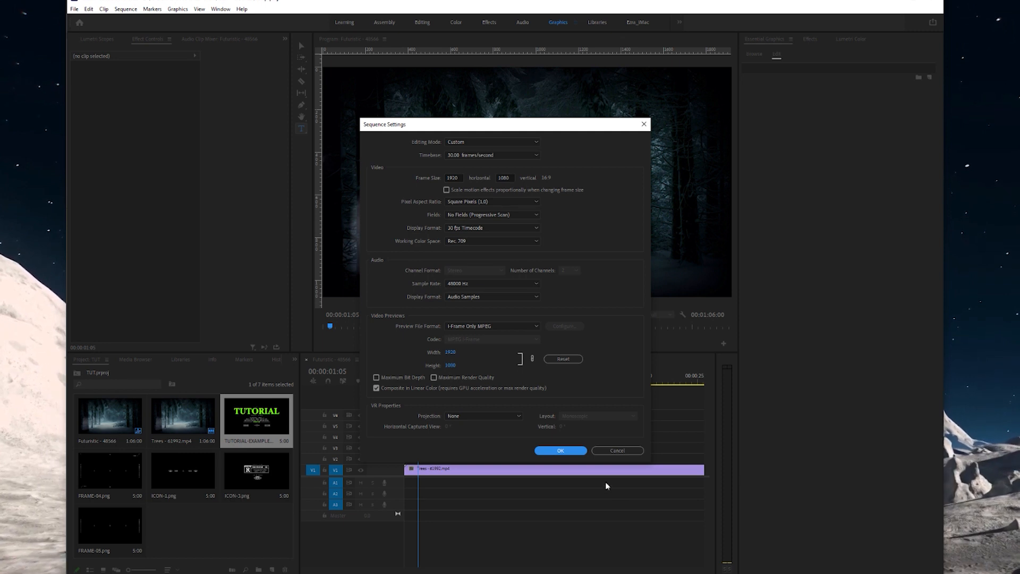
pyautogui.click(570, 451)
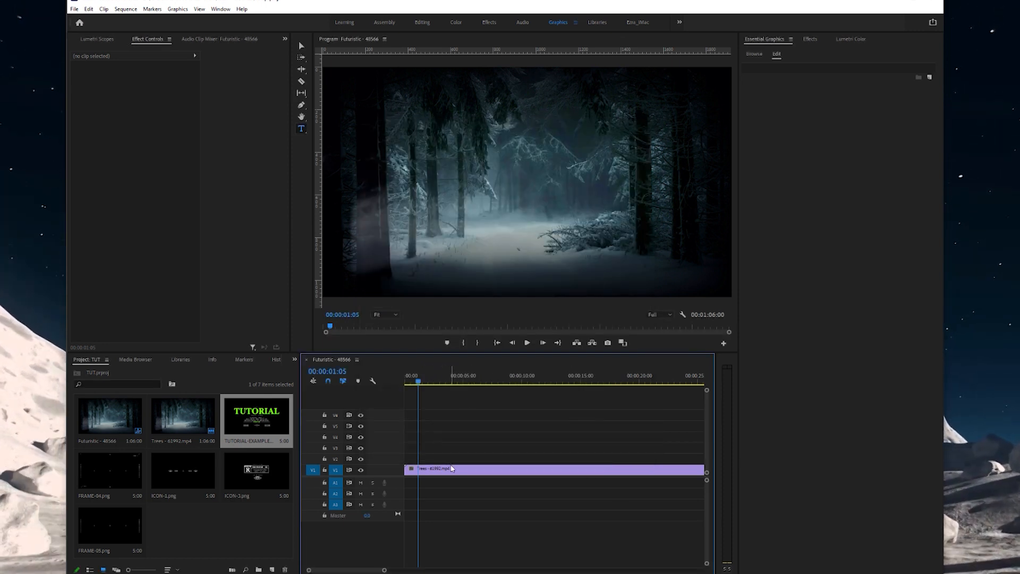
pyautogui.click(425, 470)
pyautogui.click(61, 573)
pyautogui.click(90, 560)
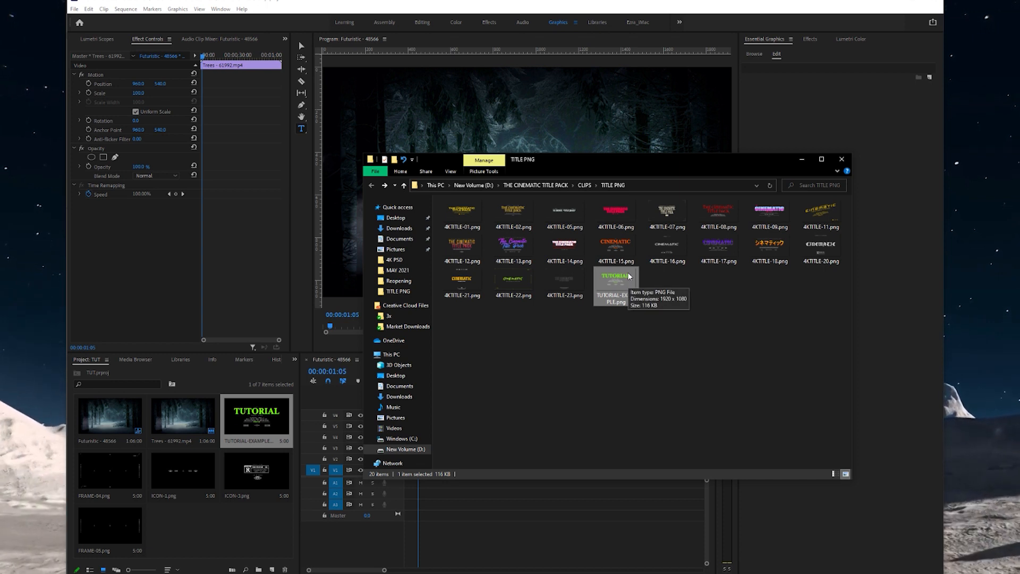
# - Place TUTORIAL-EXAMPLE.png on V2 over the Trees clip, trim it at 00:00:05:00, and play
pyautogui.moveTo(628, 272); pyautogui.dragTo(400, 466)
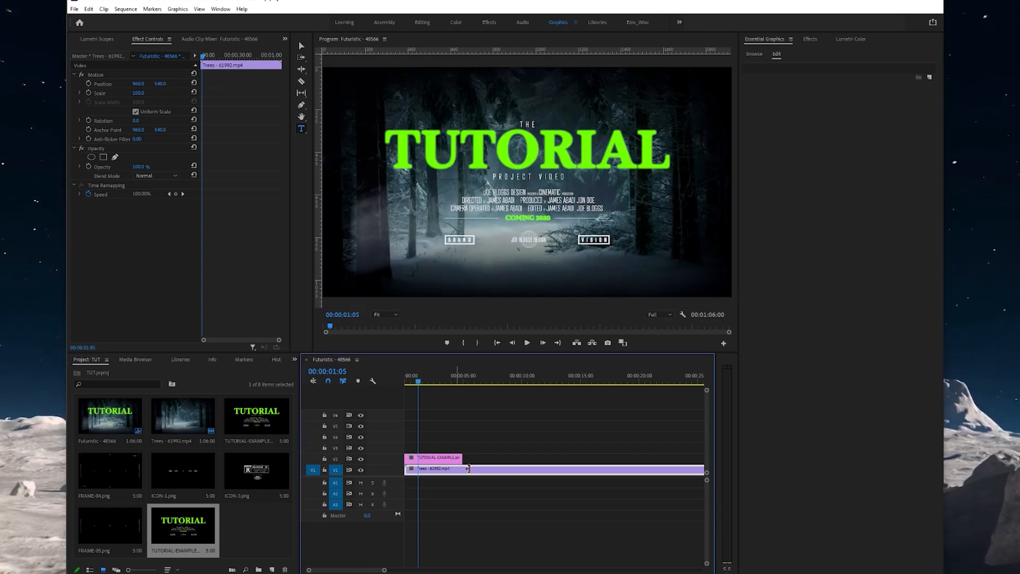
pyautogui.moveTo(471, 465); pyautogui.dragTo(674, 463)
pyautogui.moveTo(365, 572); pyautogui.dragTo(269, 570)
pyautogui.click(465, 377)
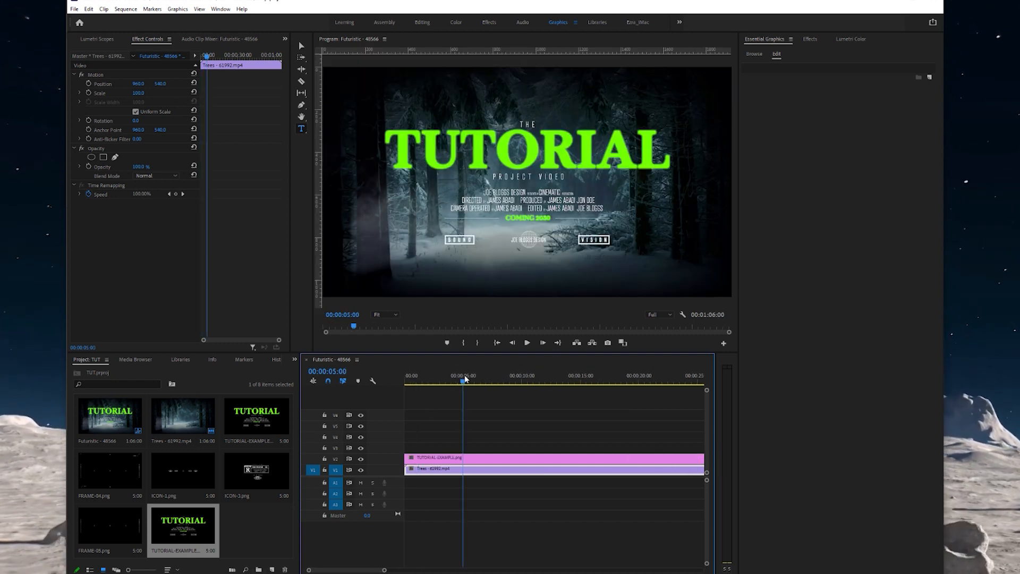
pyautogui.press('w')
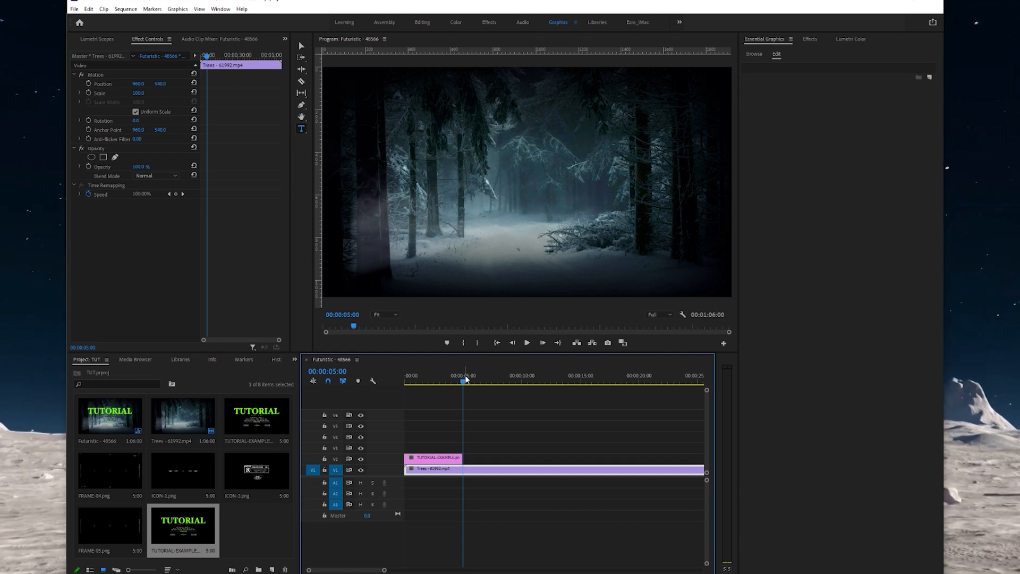
pyautogui.moveTo(465, 379); pyautogui.dragTo(394, 371)
pyautogui.press('space')
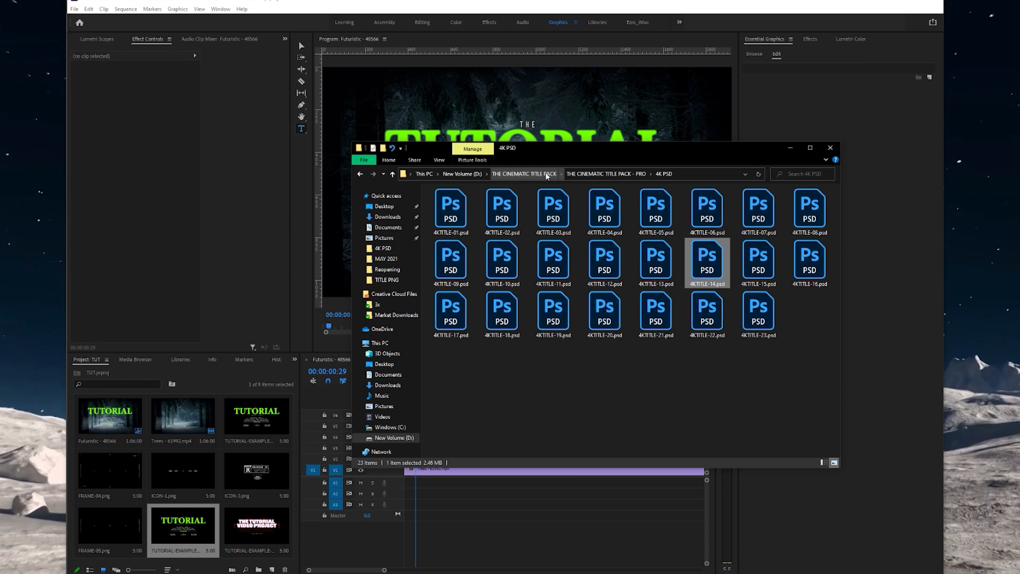
# - Browse the title pack's frame folders and settle on HD FRAMES
pyautogui.click(606, 174)
pyautogui.doubleClick(480, 219)
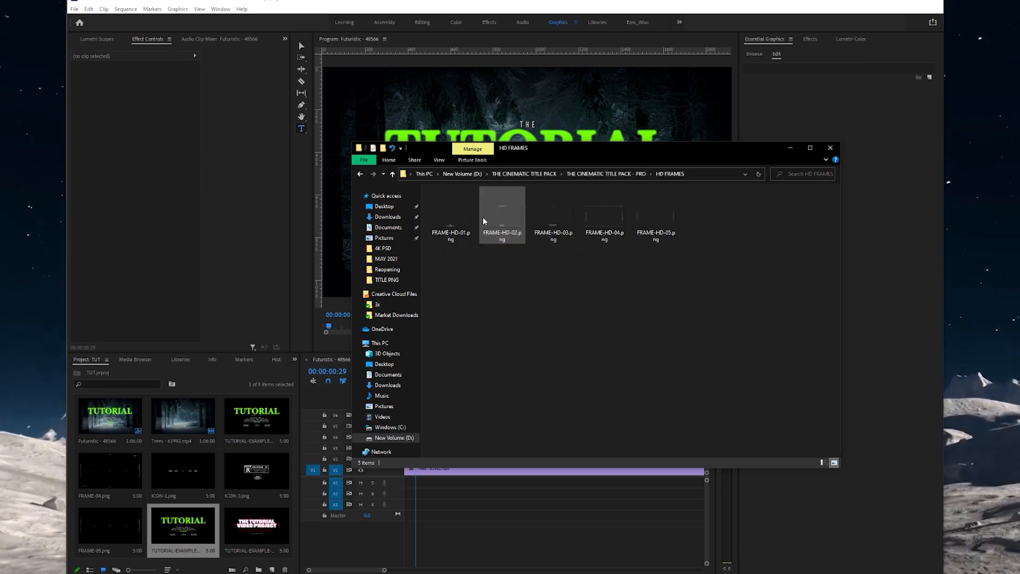
pyautogui.press('BackSpace')
pyautogui.doubleClick(473, 203)
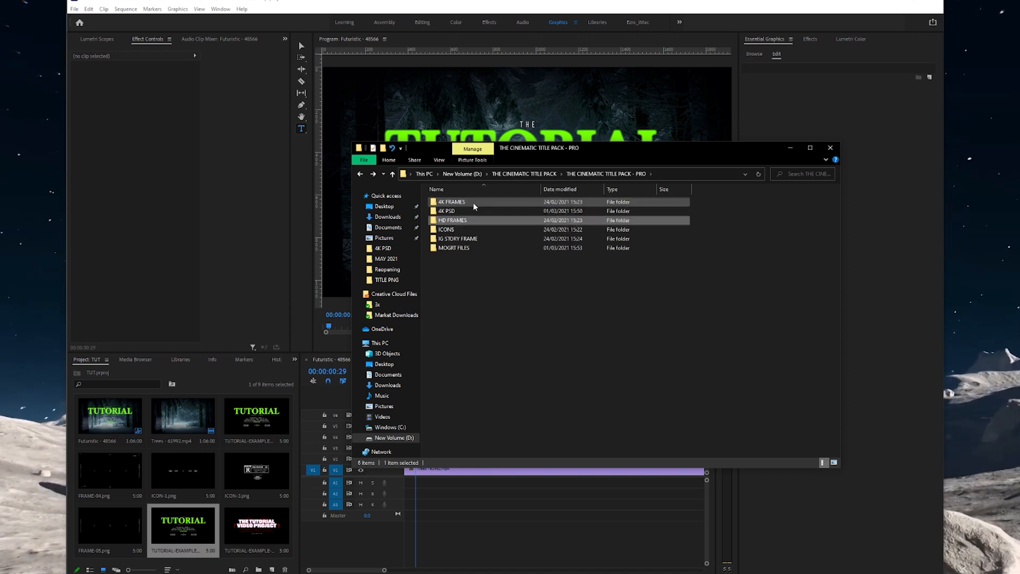
pyautogui.press('BackSpace')
pyautogui.doubleClick(471, 220)
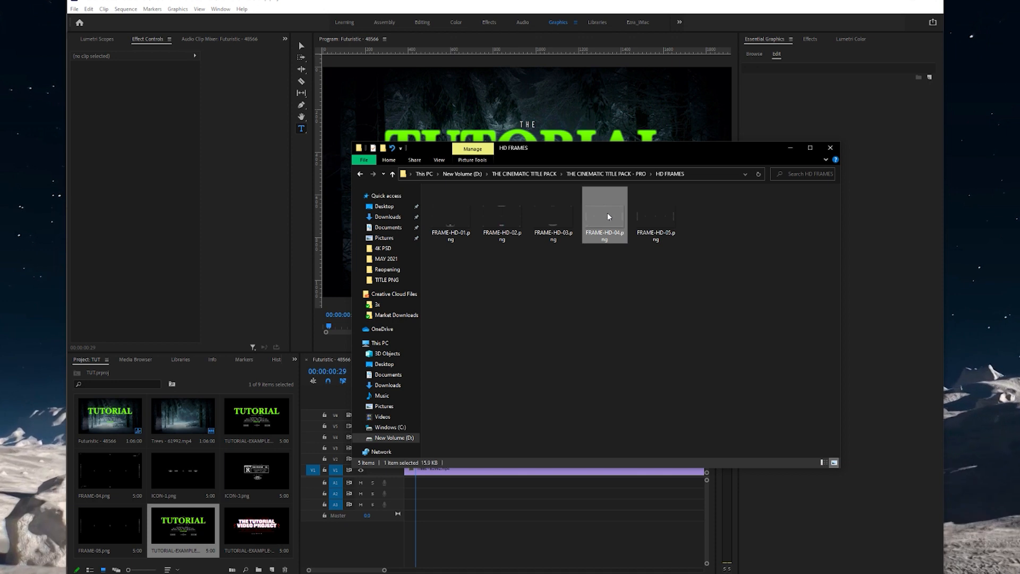
# - Add FRAME-HD-04.png over the title, preview it, then delete it from the timeline
pyautogui.moveTo(612, 218); pyautogui.dragTo(414, 448)
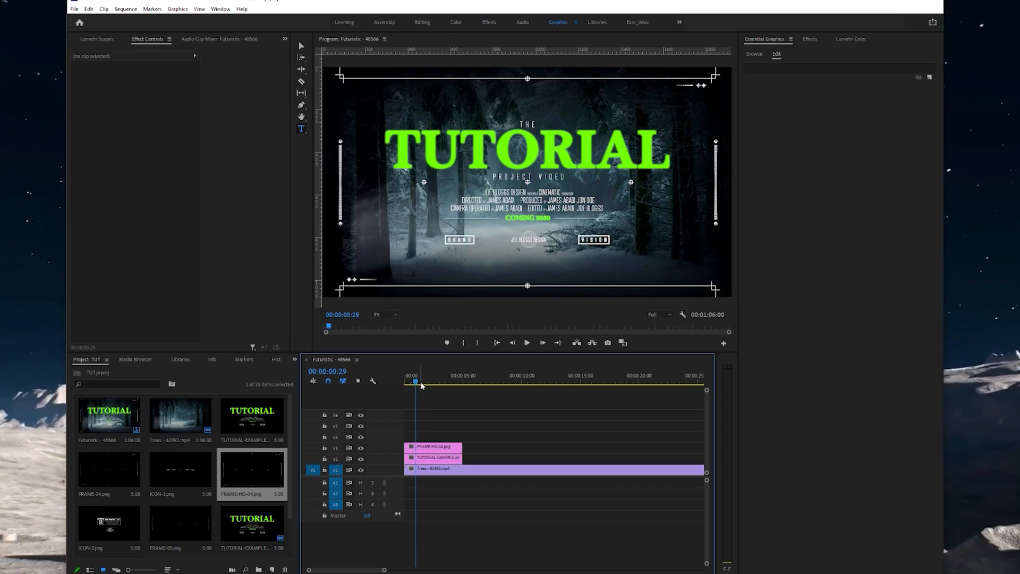
pyautogui.moveTo(426, 384); pyautogui.dragTo(403, 384)
pyautogui.press('space')
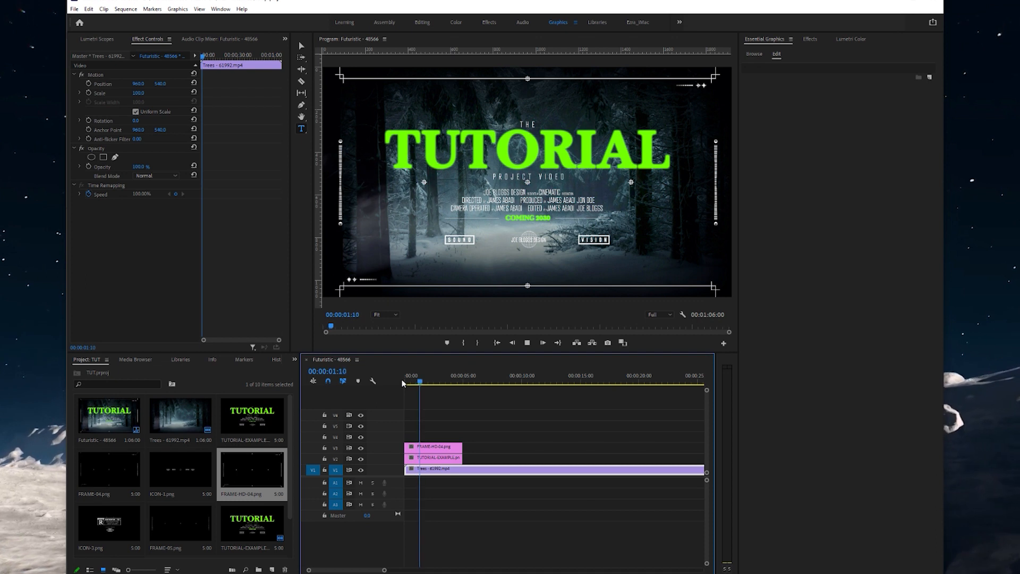
pyautogui.press('space')
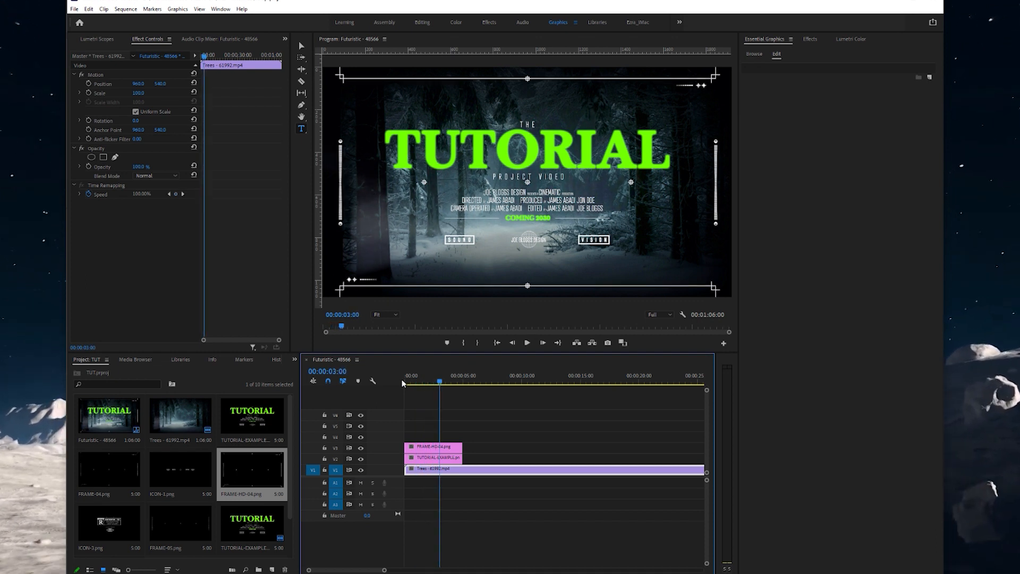
pyautogui.click(449, 446)
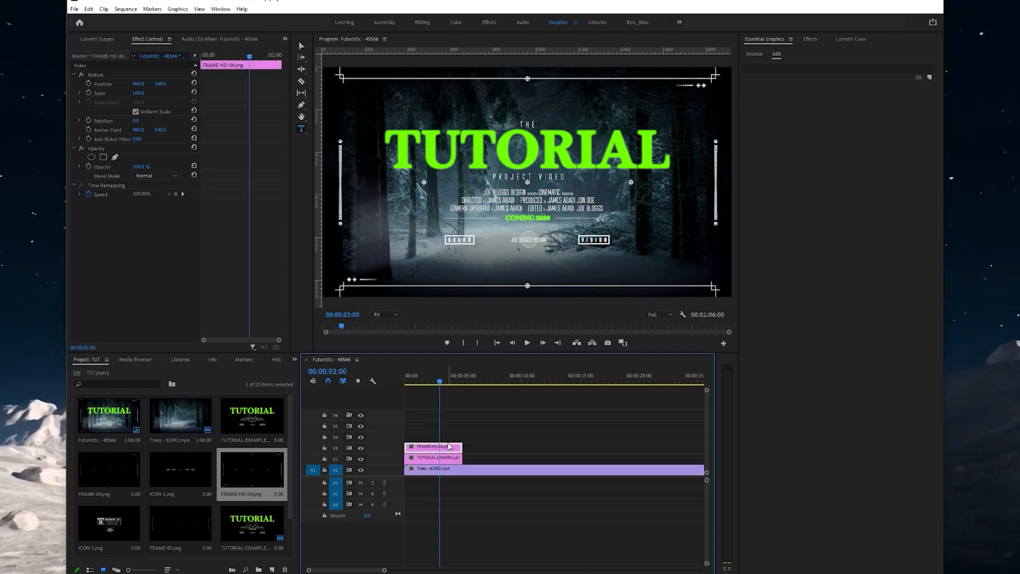
pyautogui.press('Delete')
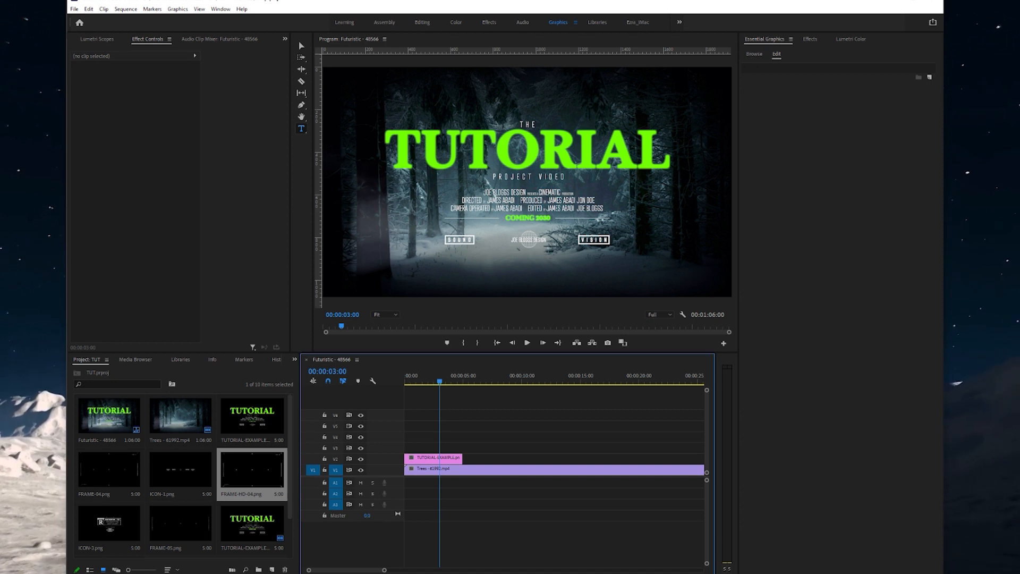
pyautogui.hotkey('alt', 'Tab')
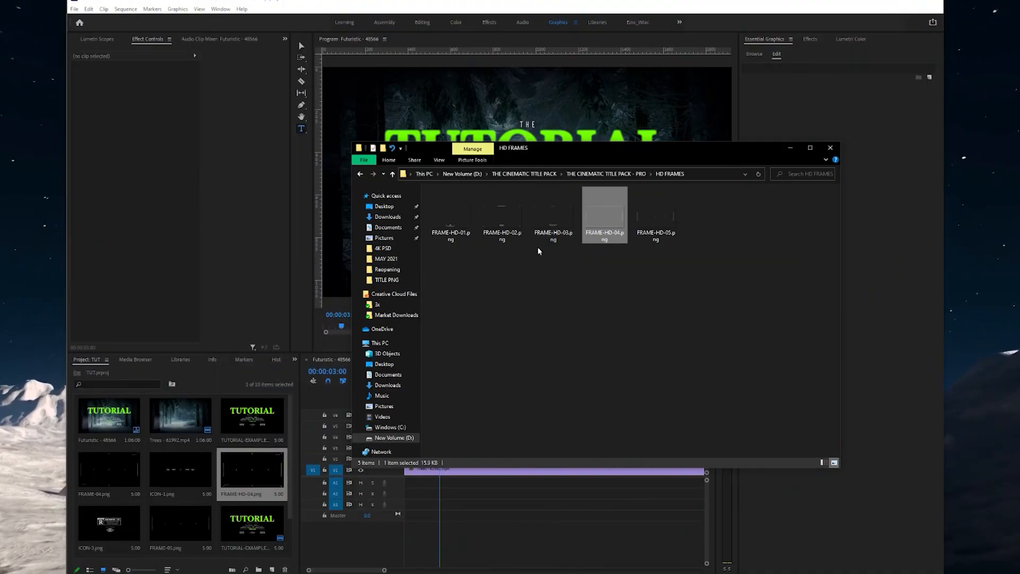
# - Import ICON-3.png from the PRO pack's ICONS folder onto the timeline
pyautogui.click(532, 174)
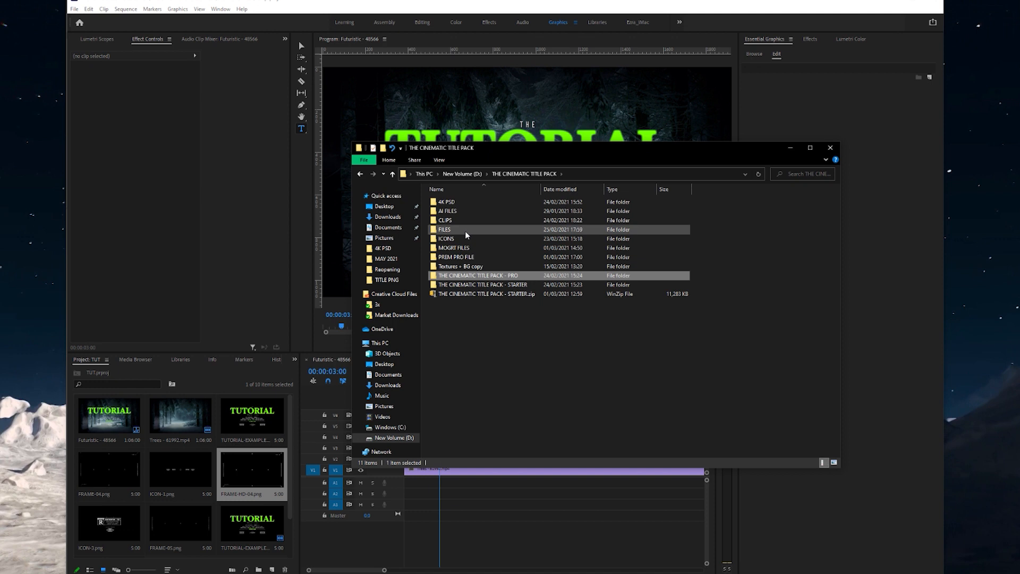
pyautogui.doubleClick(488, 275)
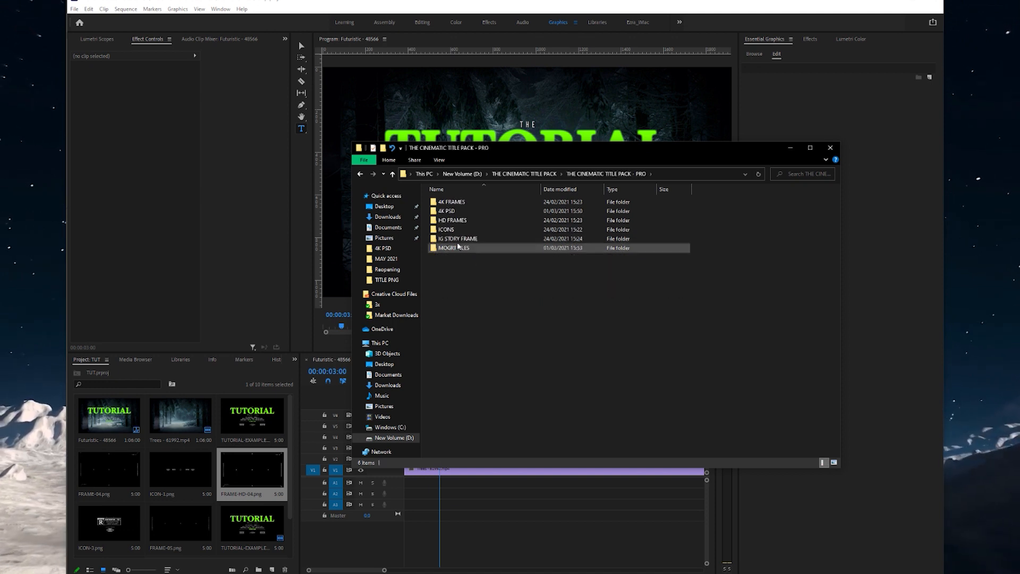
pyautogui.doubleClick(458, 229)
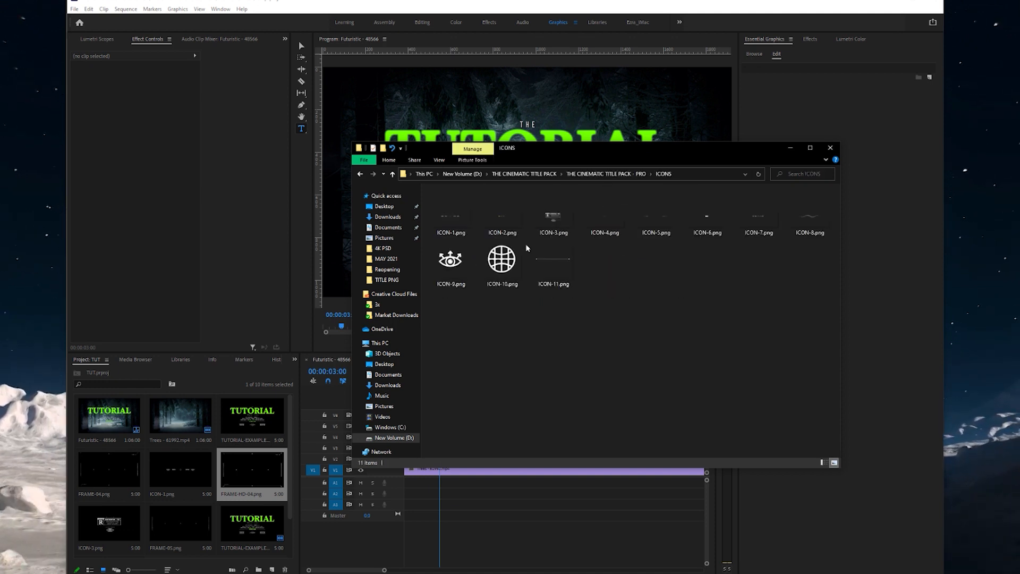
pyautogui.click(562, 217)
pyautogui.moveTo(562, 217); pyautogui.dragTo(426, 451)
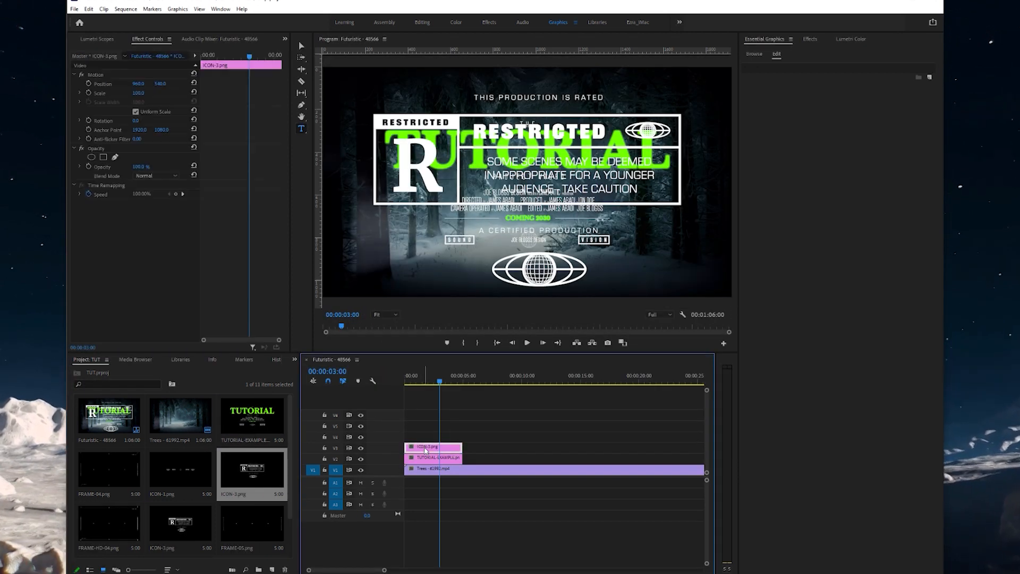
# - Scale ICON-3 to 25 then 15 and move the TUTORIAL title higher
pyautogui.click(138, 93)
pyautogui.write('25')
pyautogui.press('Return')
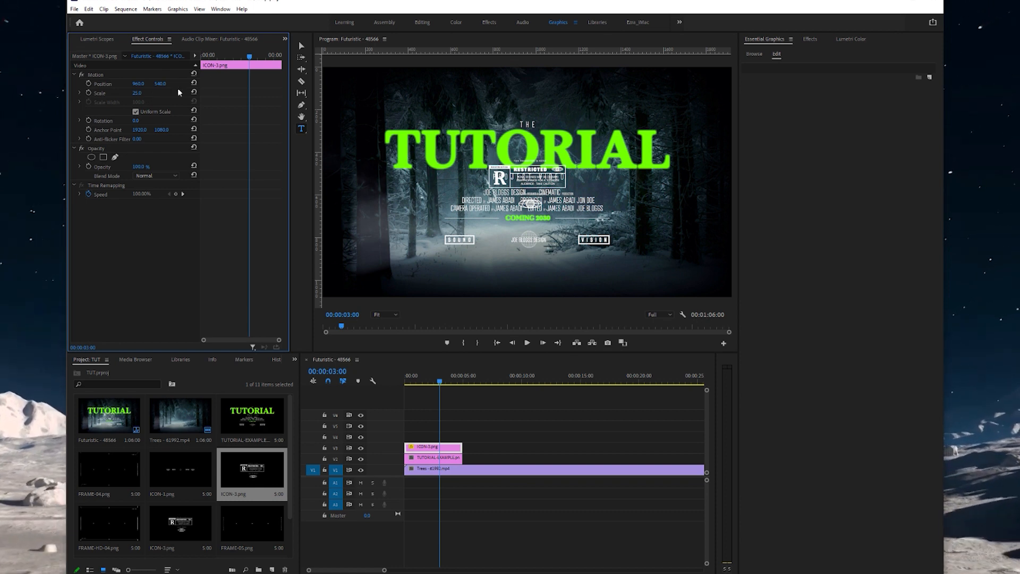
pyautogui.click(448, 460)
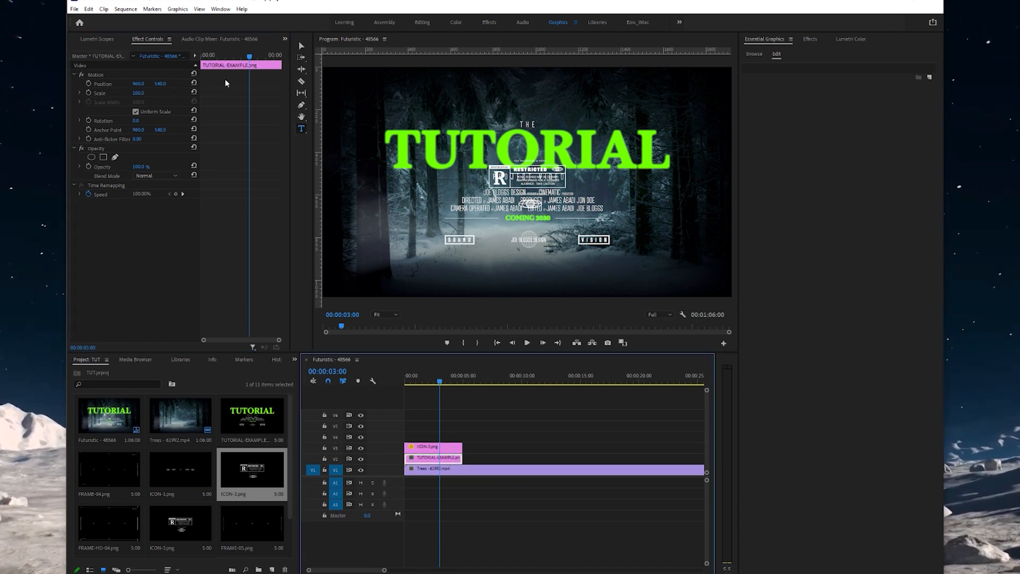
pyautogui.moveTo(153, 85); pyautogui.dragTo(261, 83)
pyautogui.click(458, 447)
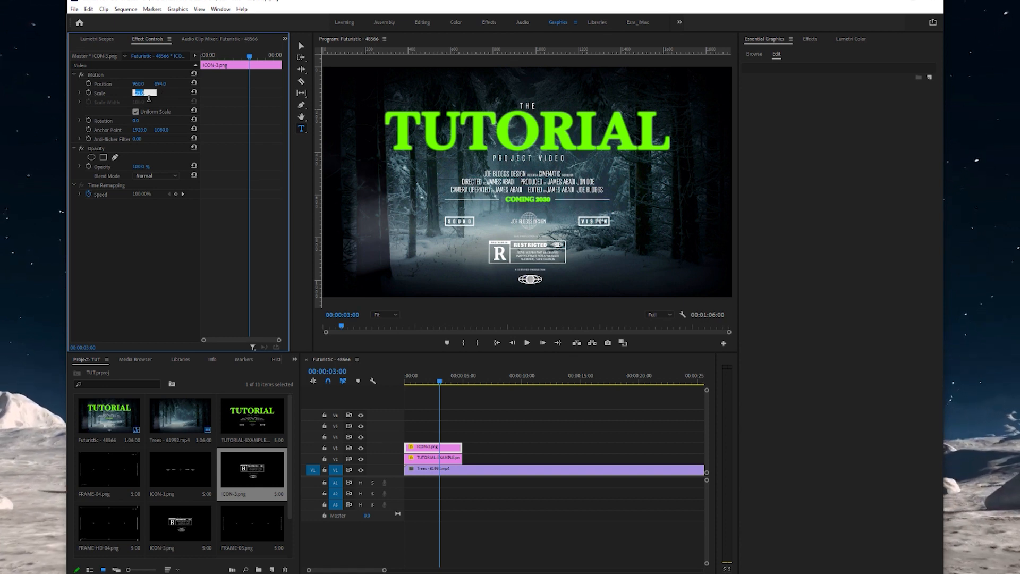
pyautogui.write('15')
pyautogui.press('Return')
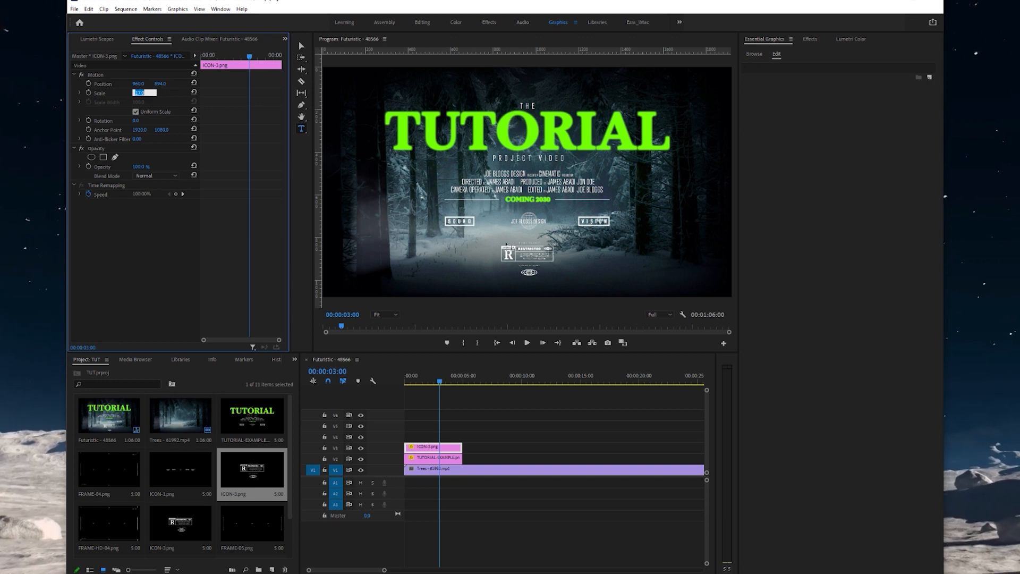
# - Preview the icon beneath the title, then delete both the icon and title clips
pyautogui.moveTo(452, 381); pyautogui.dragTo(381, 382)
pyautogui.press('space')
pyautogui.press('space')
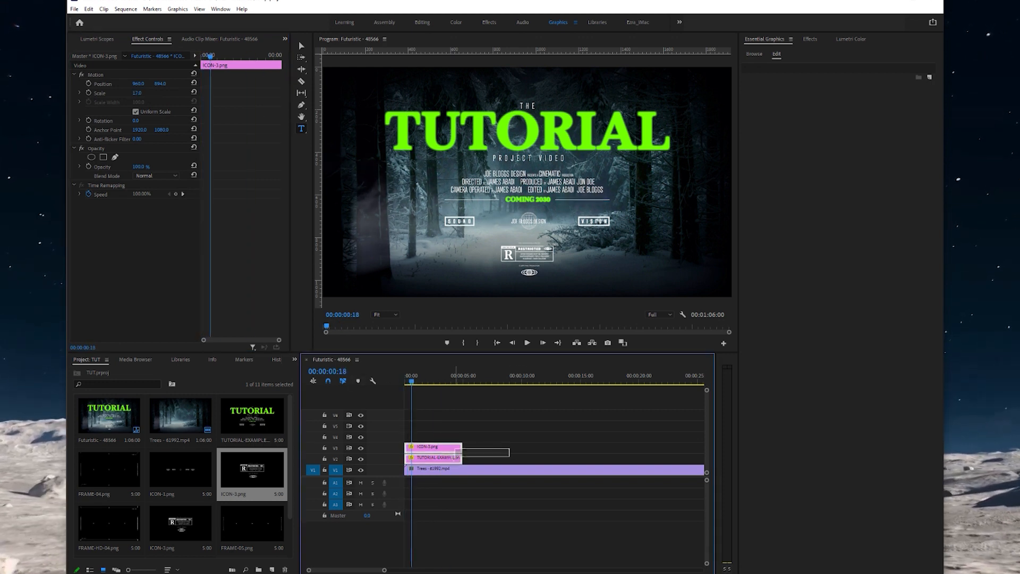
pyautogui.moveTo(444, 456); pyautogui.dragTo(443, 455)
pyautogui.press('Delete')
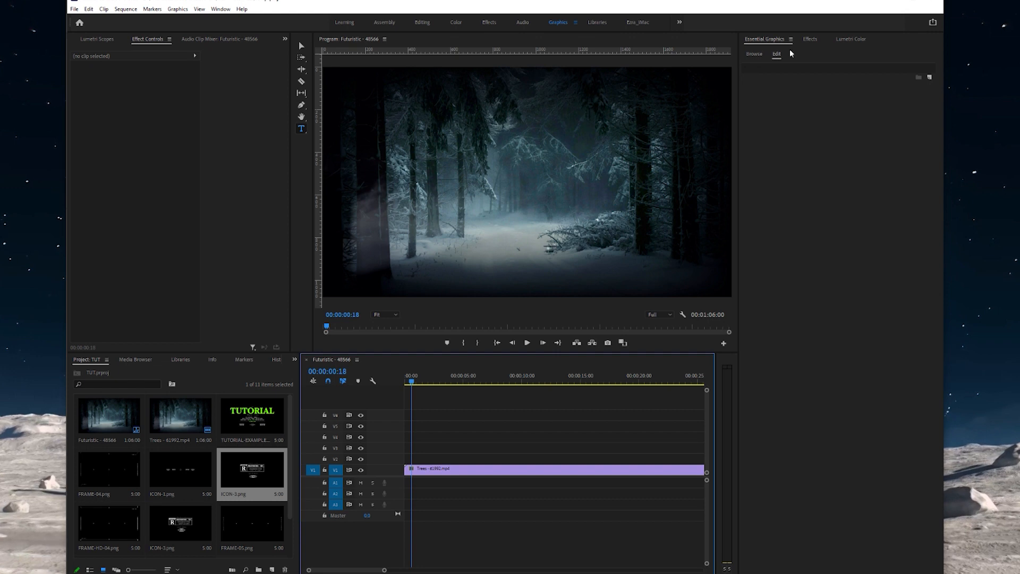
# - Browse the Essential Graphics templates in the Graphics workspace, scrolling down to TITLE 01–10
pyautogui.click(759, 55)
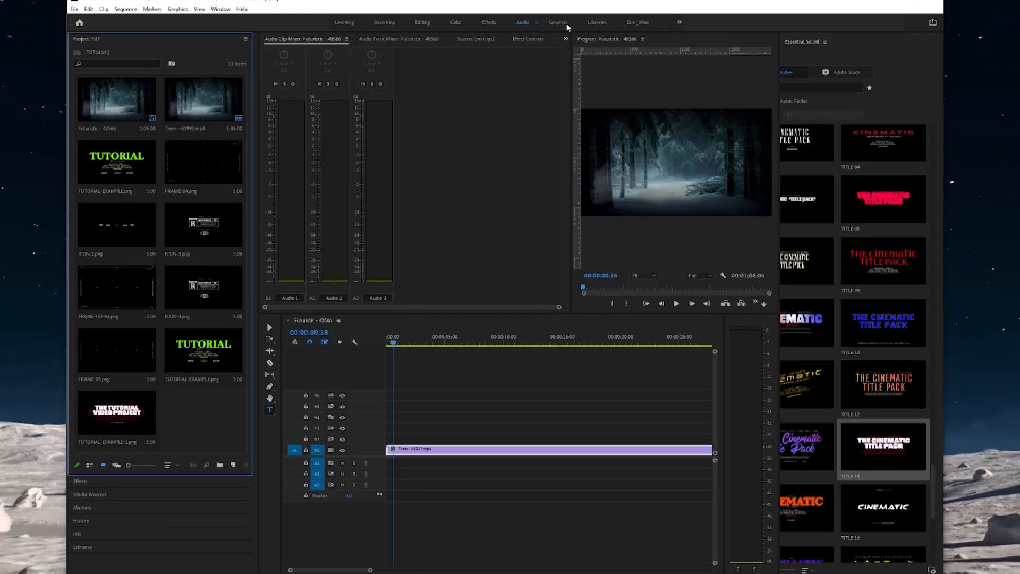
pyautogui.click(557, 23)
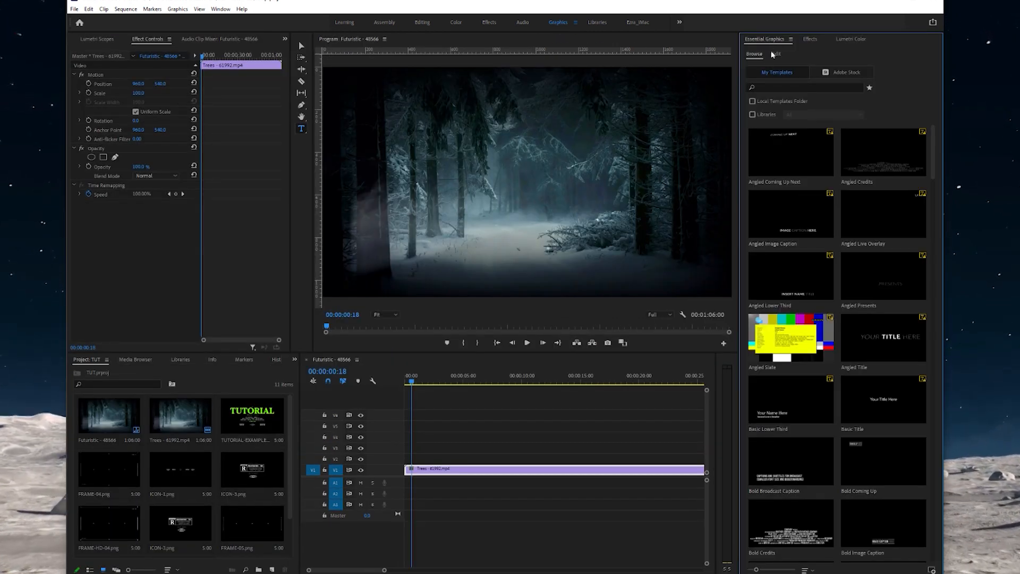
pyautogui.scroll(-15, 851, 209)
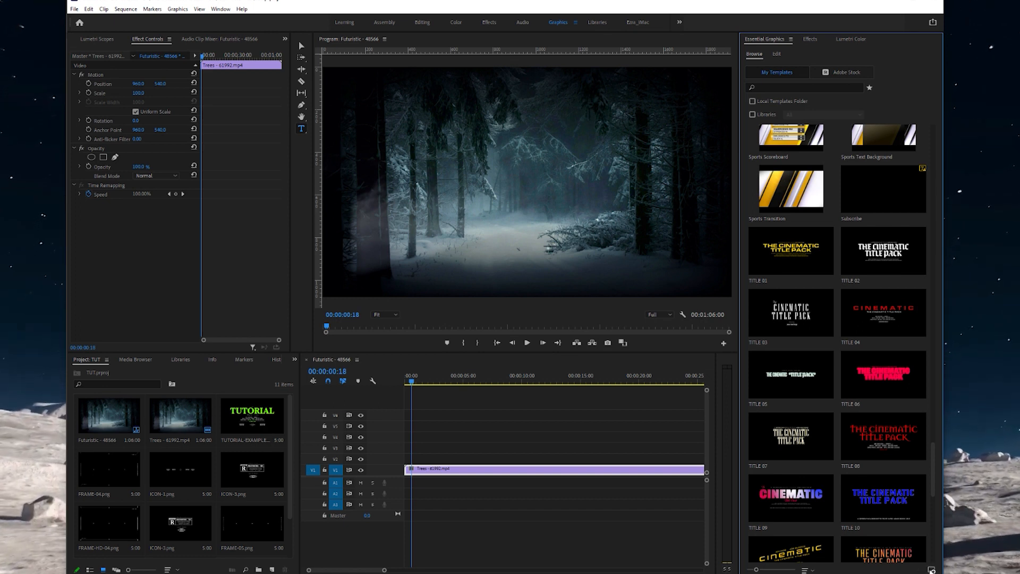
# - Install TITLE 22.mogrt from MOGRT FILES, overwriting the existing copy, and review the templates list
pyautogui.click(932, 570)
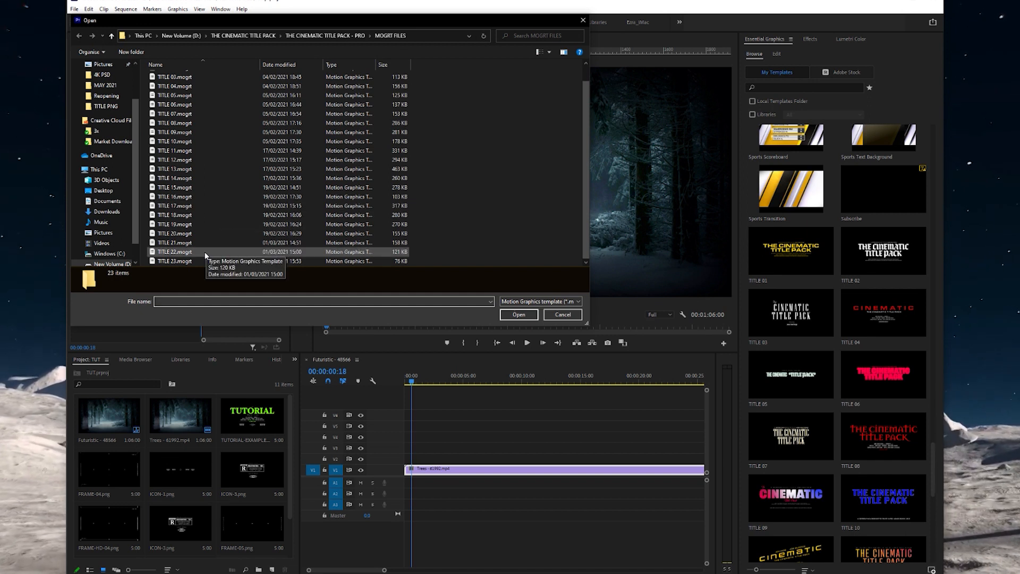
pyautogui.click(206, 253)
pyautogui.click(527, 314)
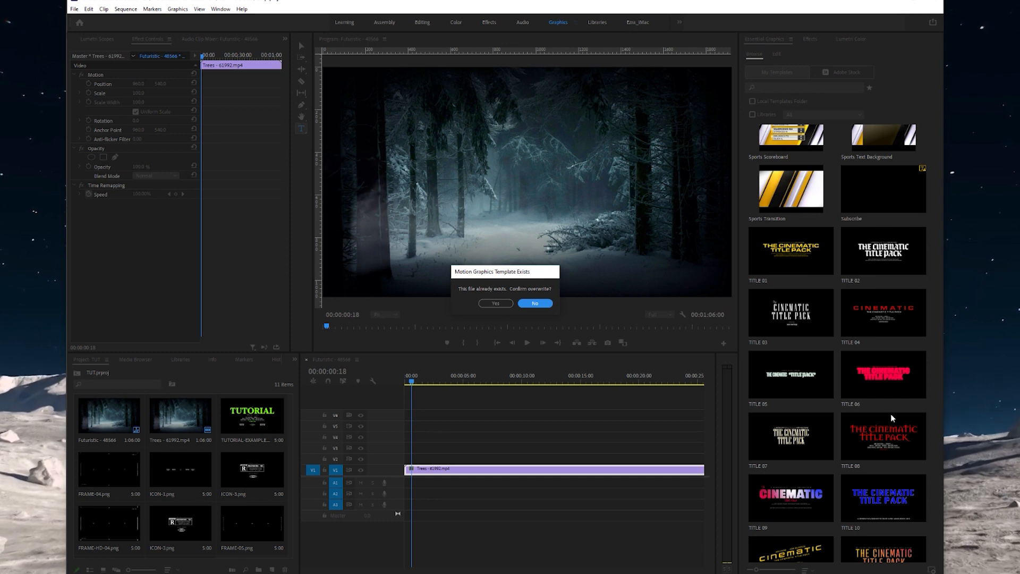
pyautogui.click(506, 303)
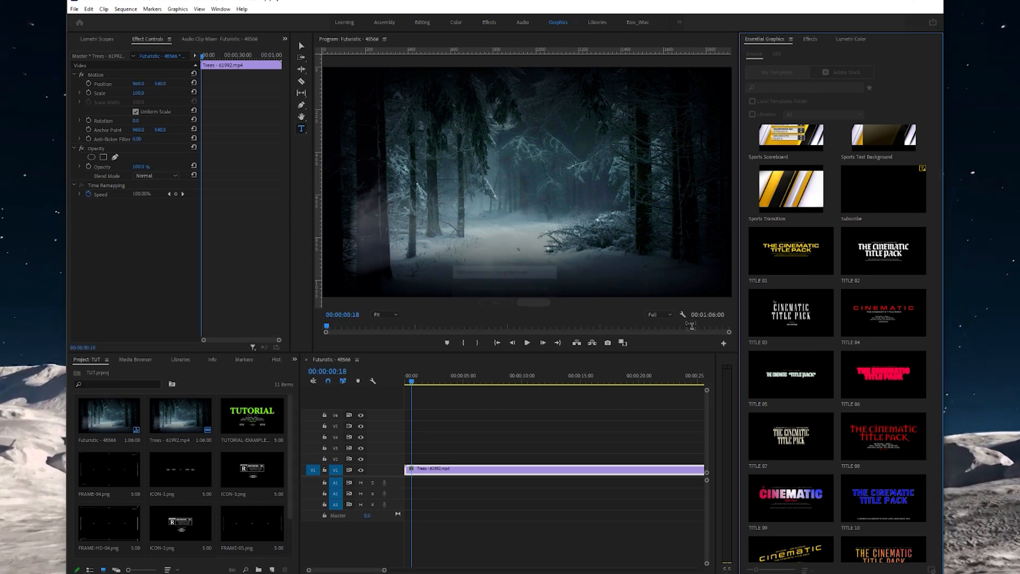
pyautogui.scroll(-10, 849, 439)
pyautogui.scroll(3, 849, 439)
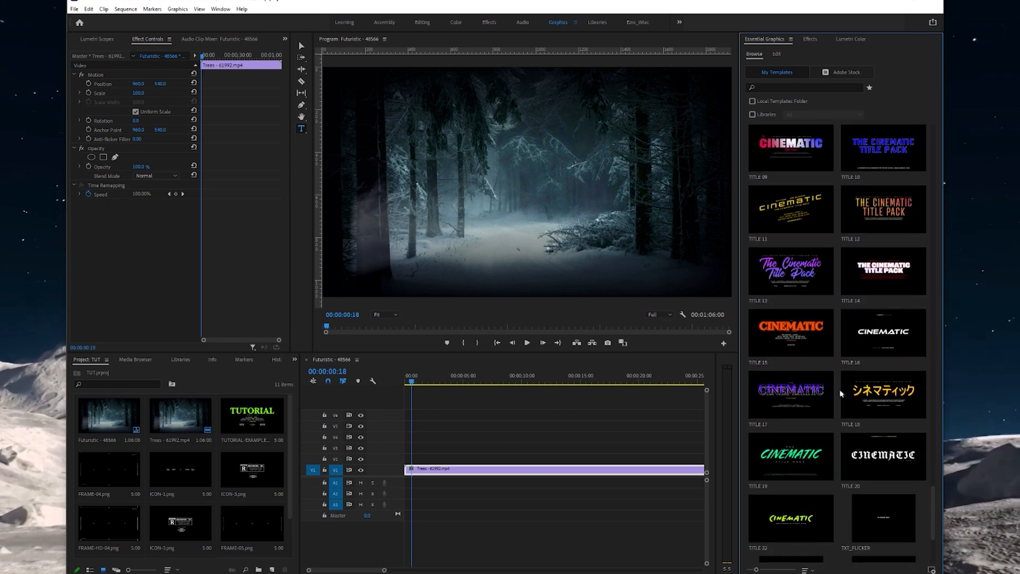
pyautogui.scroll(3, 800, 505)
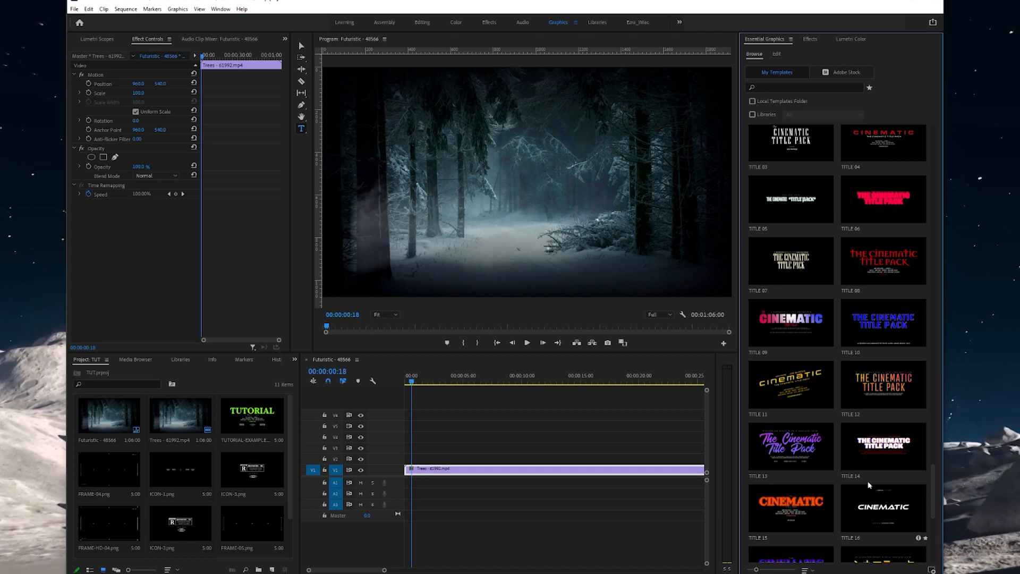
pyautogui.scroll(-3, 875, 461)
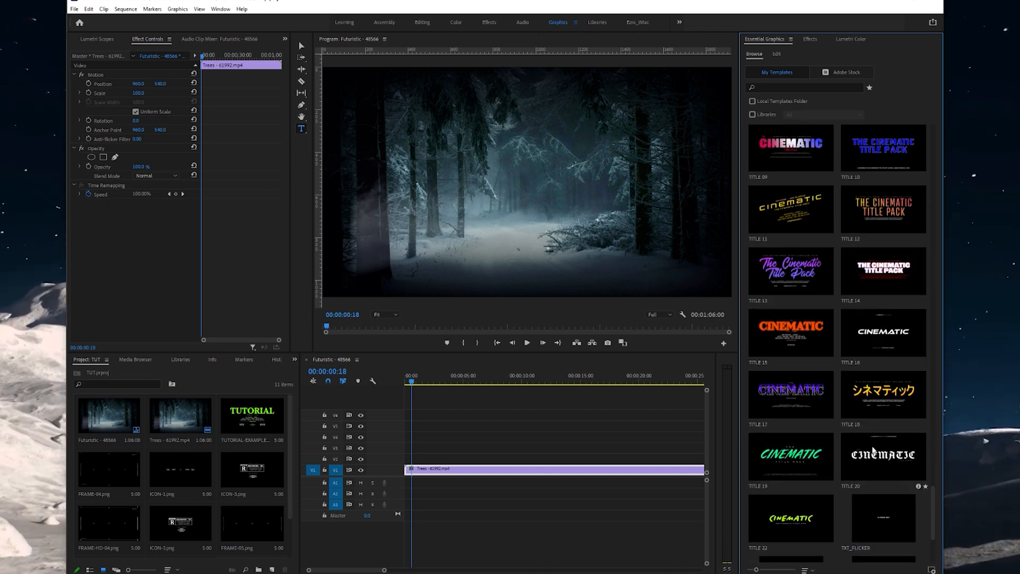
# - Place the TITLE 17 template above the forest clip and check its credits text layer
pyautogui.moveTo(791, 399); pyautogui.dragTo(420, 459)
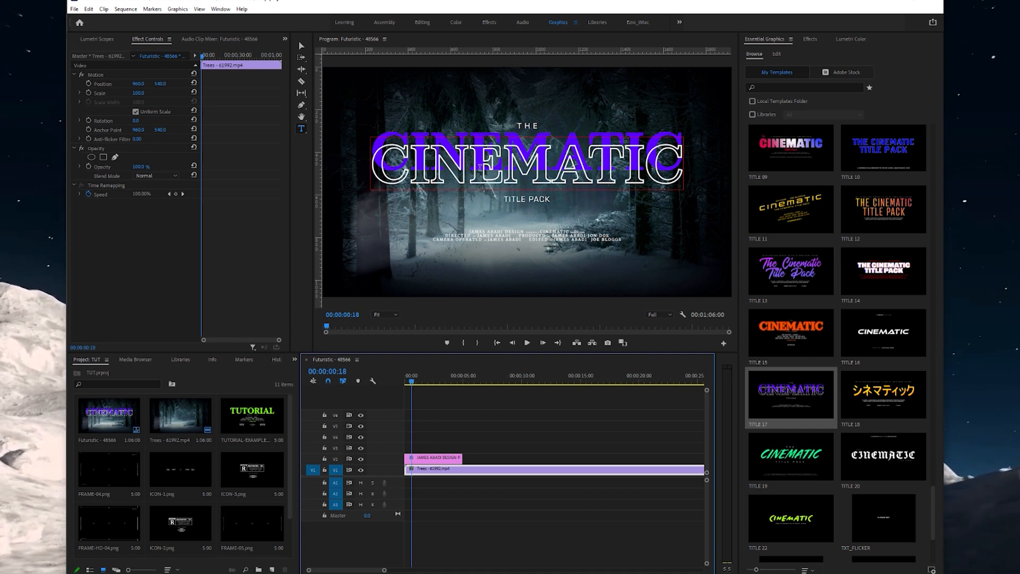
pyautogui.click(419, 460)
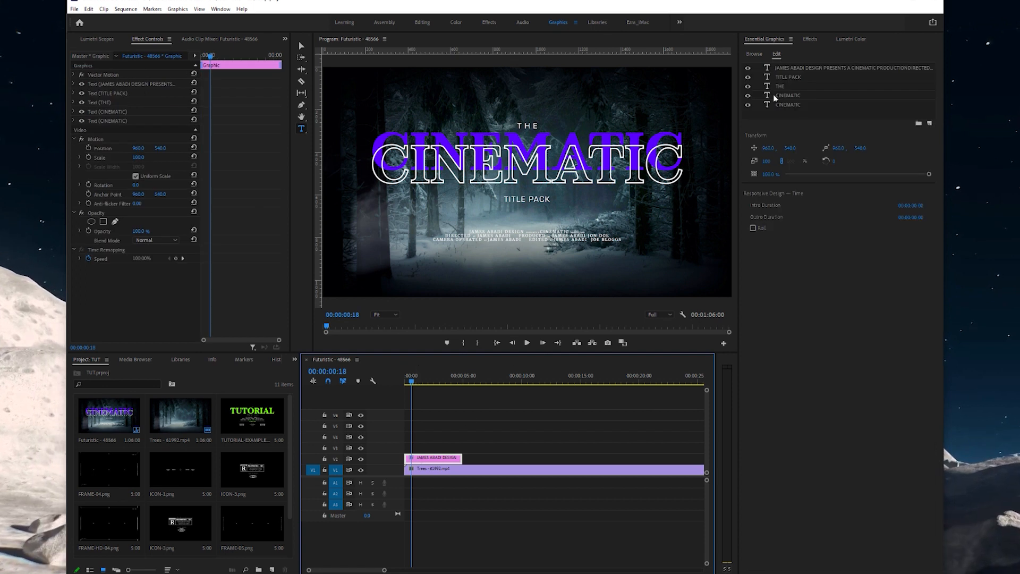
pyautogui.click(789, 67)
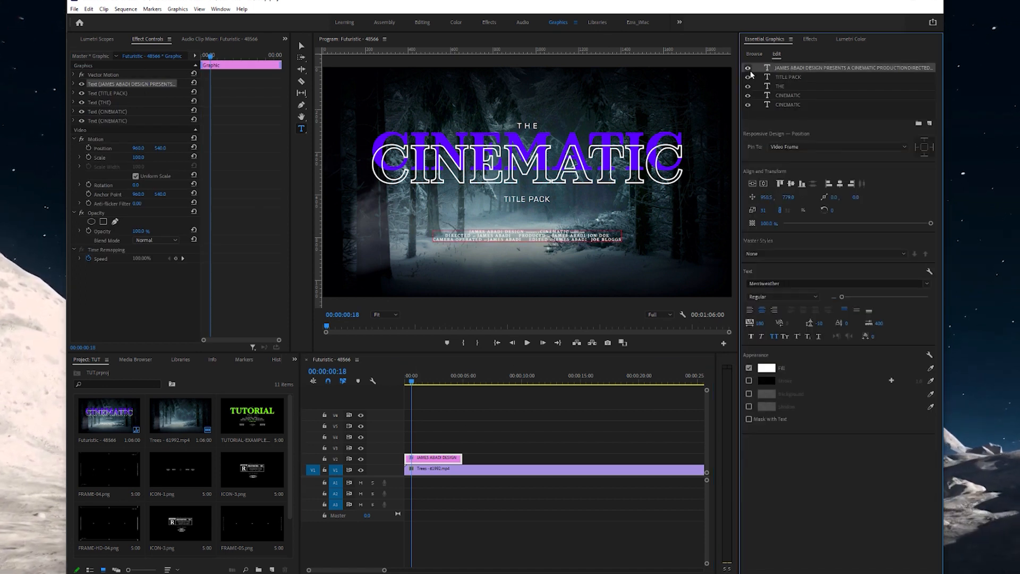
pyautogui.click(748, 68)
pyautogui.click(749, 68)
# - Toggle the TITLE PACK, THE and CINEMATIC layers' visibility to identify each text
pyautogui.click(749, 77)
pyautogui.click(749, 77)
pyautogui.click(749, 86)
pyautogui.click(749, 86)
pyautogui.click(791, 104)
pyautogui.click(749, 104)
pyautogui.click(749, 104)
pyautogui.click(749, 96)
pyautogui.click(749, 96)
# - Retype the outlined CINEMATIC title as TUTORIAL and centre it horizontally
pyautogui.click(787, 95)
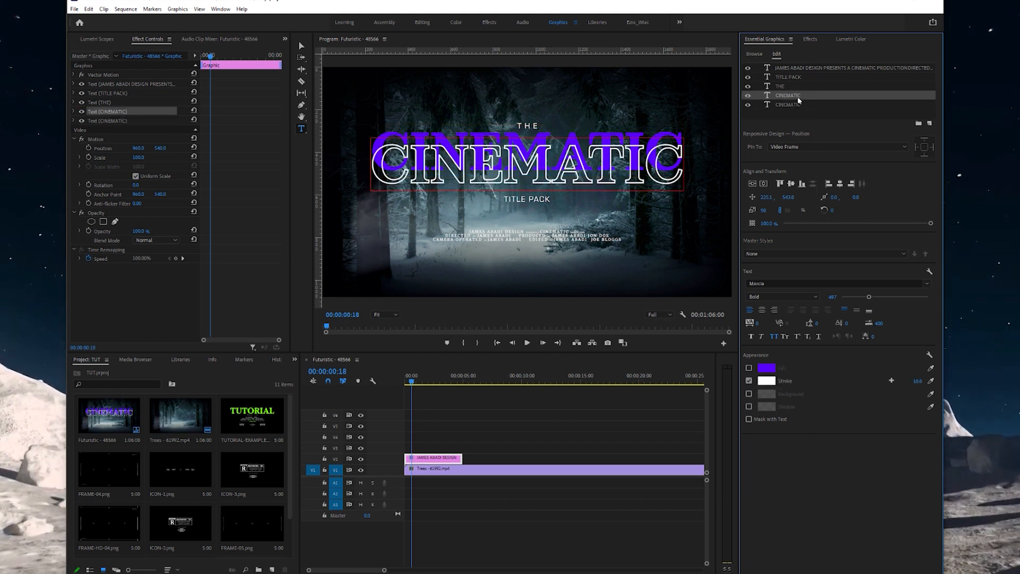
pyautogui.click(602, 144)
pyautogui.hotkey('ctrl', 'a')
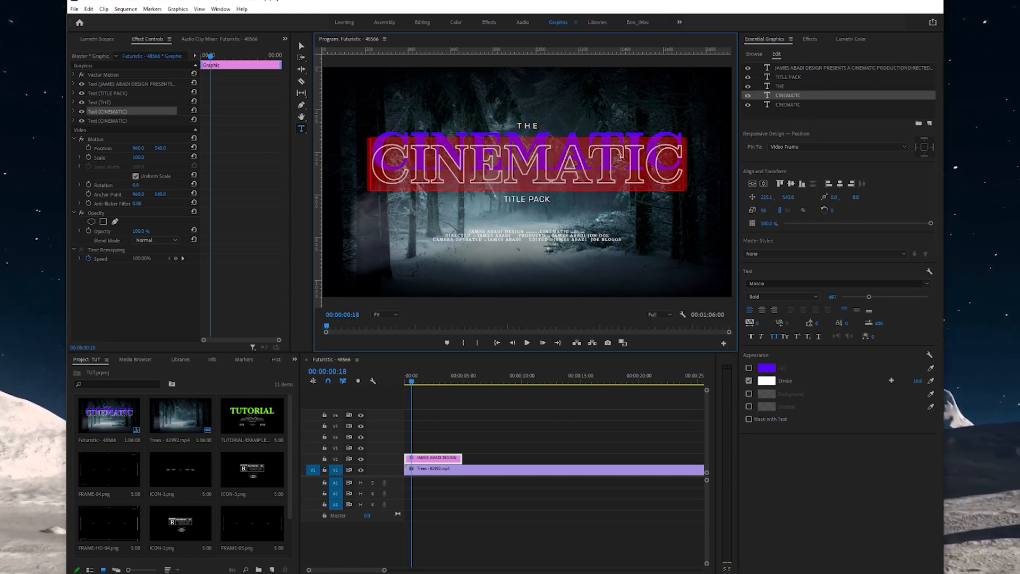
pyautogui.write('TU')
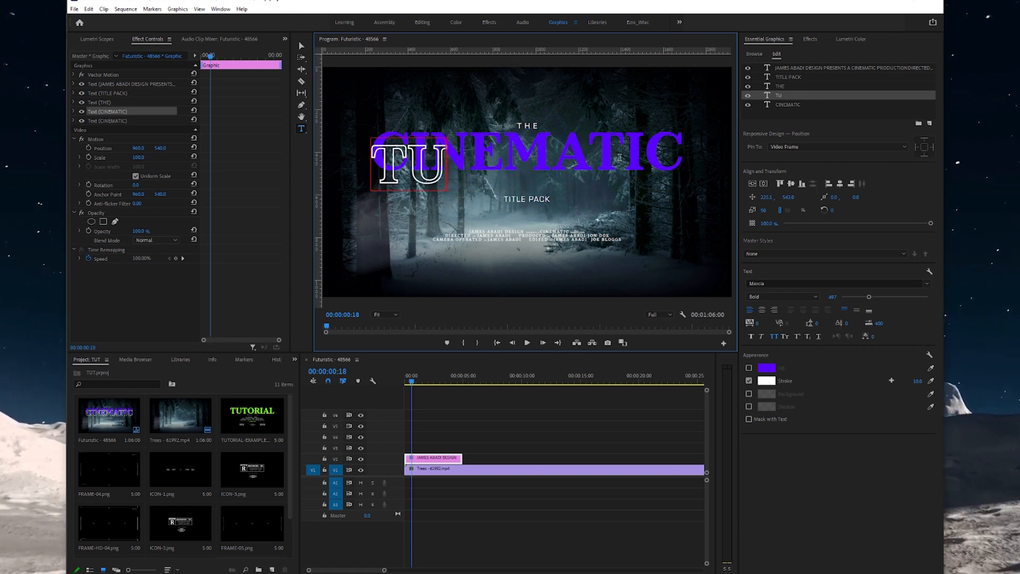
pyautogui.write('TORIAL')
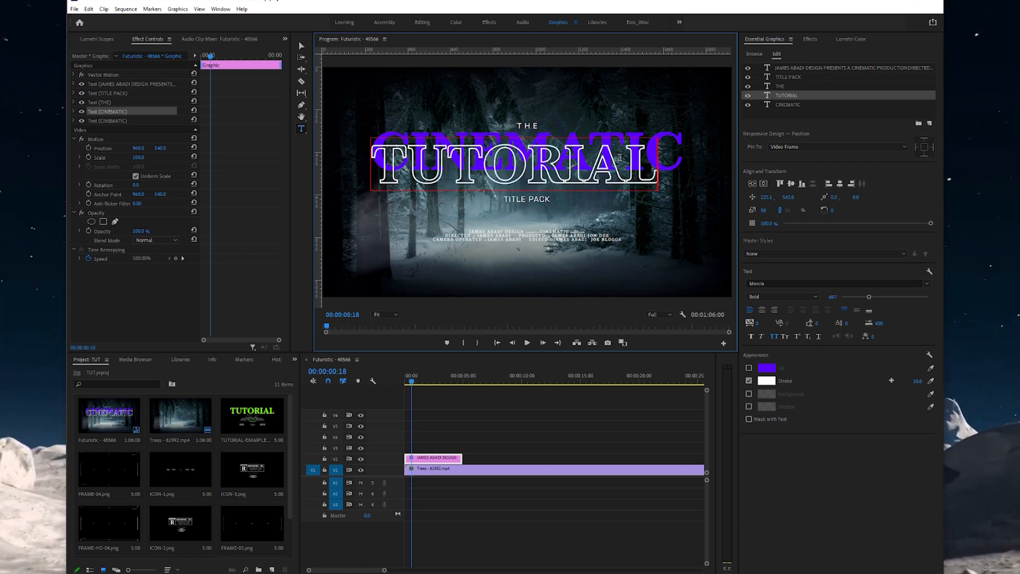
pyautogui.click(306, 47)
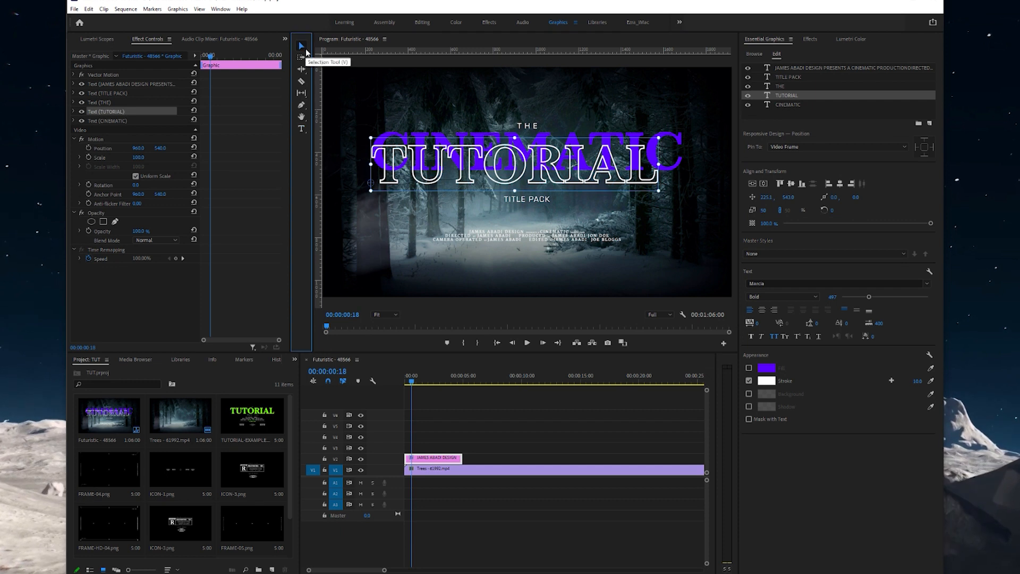
pyautogui.click(794, 96)
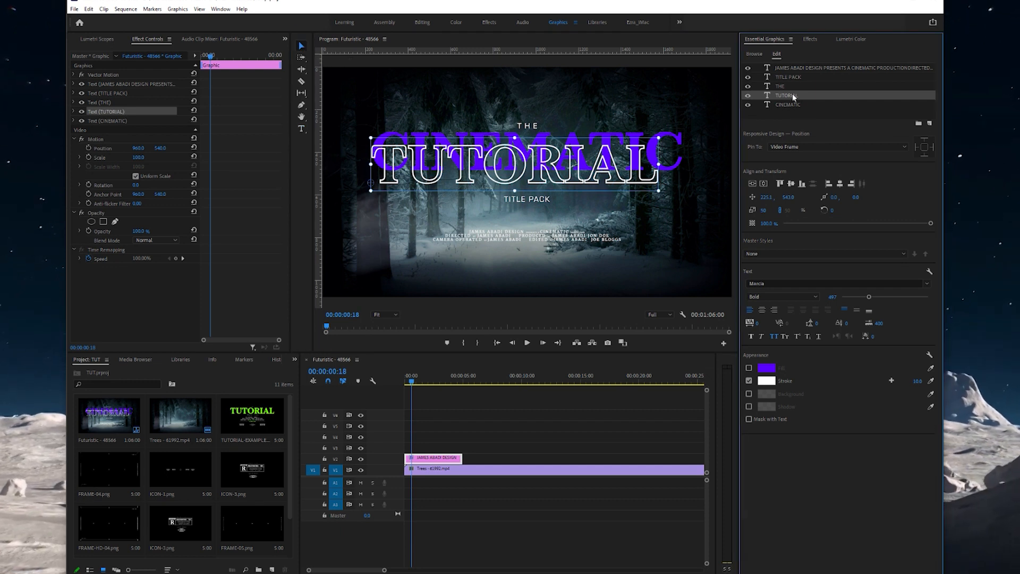
pyautogui.click(840, 184)
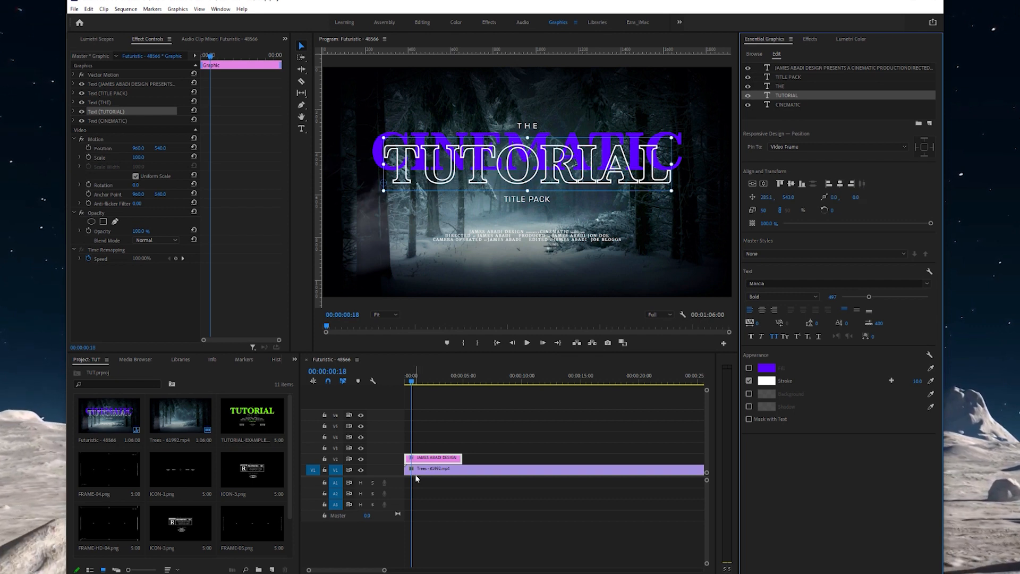
# - Retype the purple CINEMATIC text as TUTORIAL
pyautogui.click(799, 103)
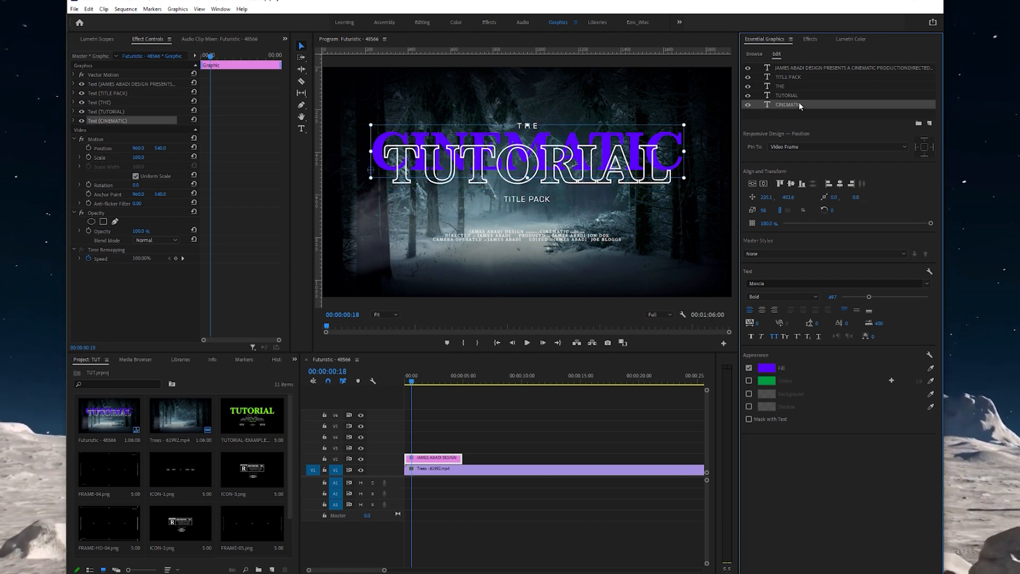
pyautogui.click(301, 129)
pyautogui.doubleClick(381, 139)
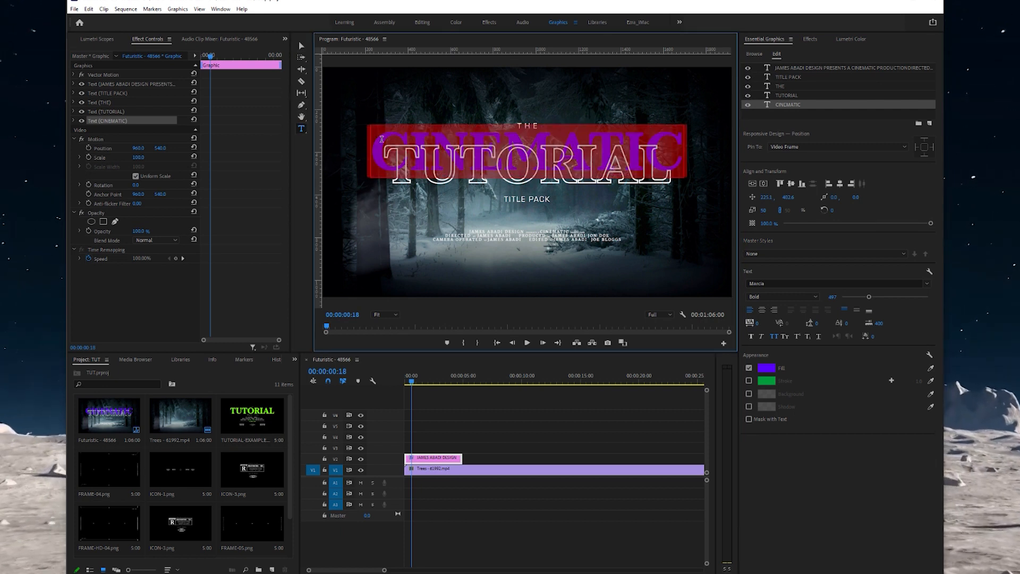
pyautogui.write('TUTRO')
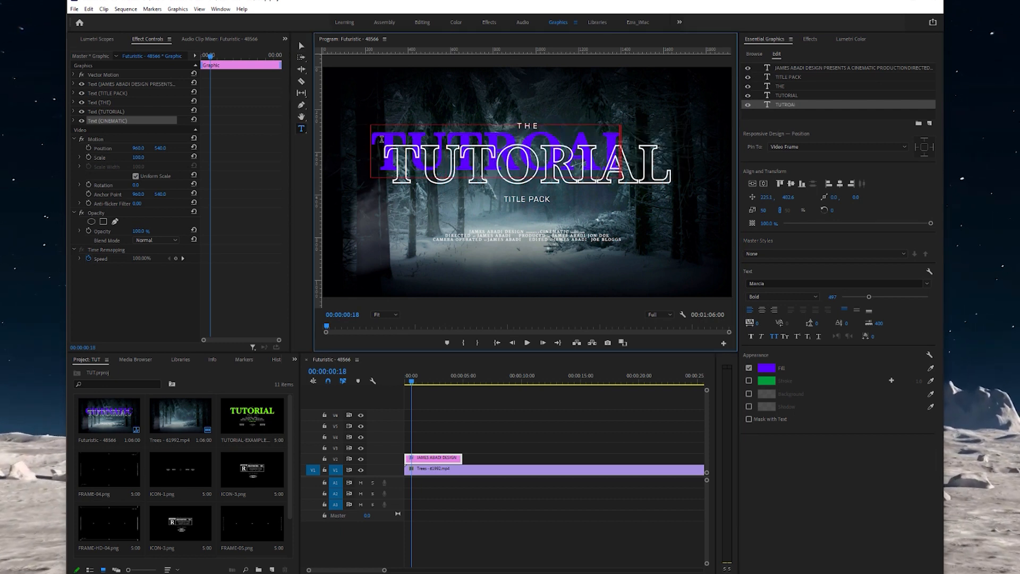
pyautogui.write('AL')
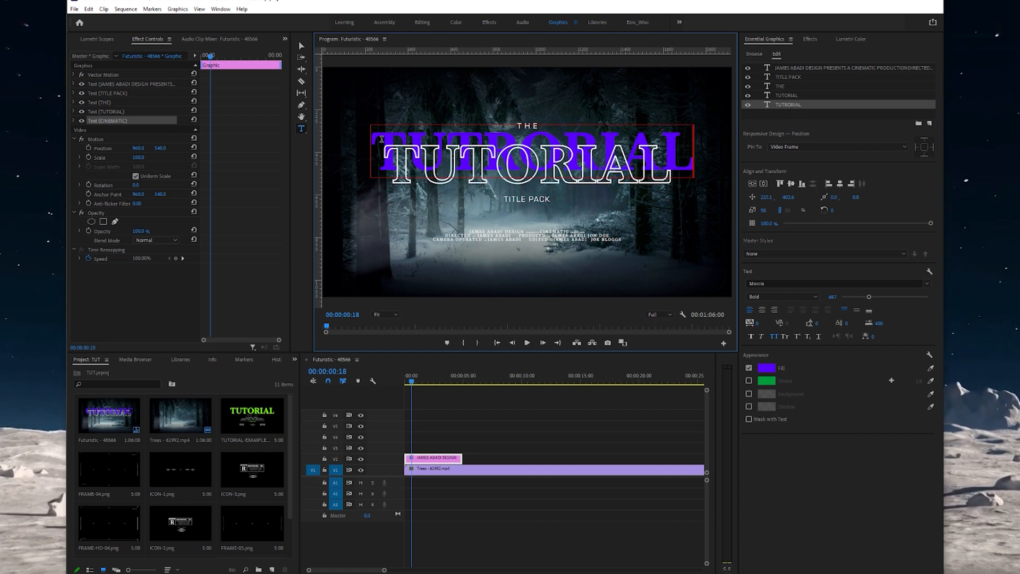
pyautogui.press('BackSpace')
pyautogui.press('BackSpace')
pyautogui.press('BackSpace')
pyautogui.press('BackSpace')
pyautogui.press('BackSpace')
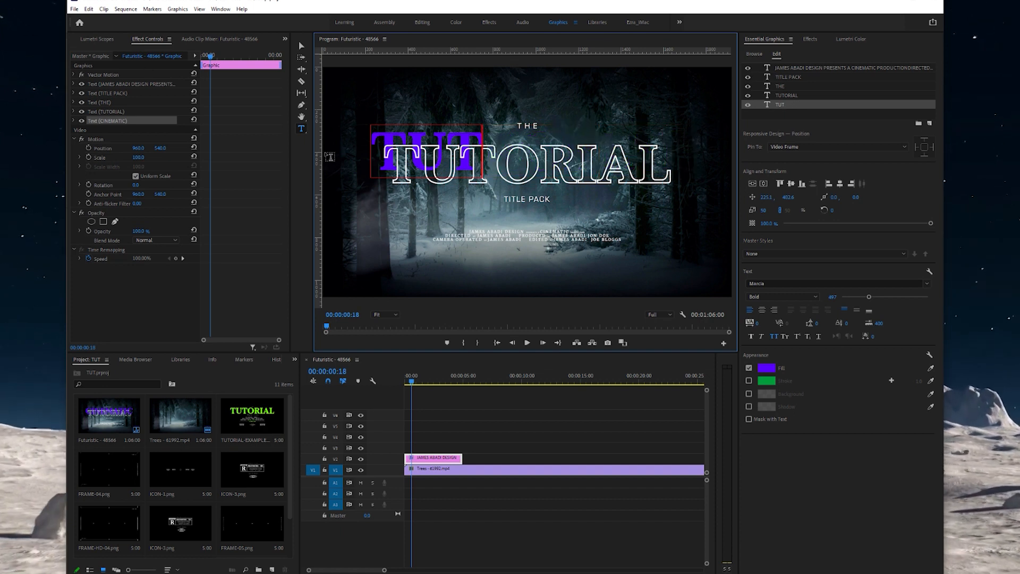
pyautogui.write('ORIAL')
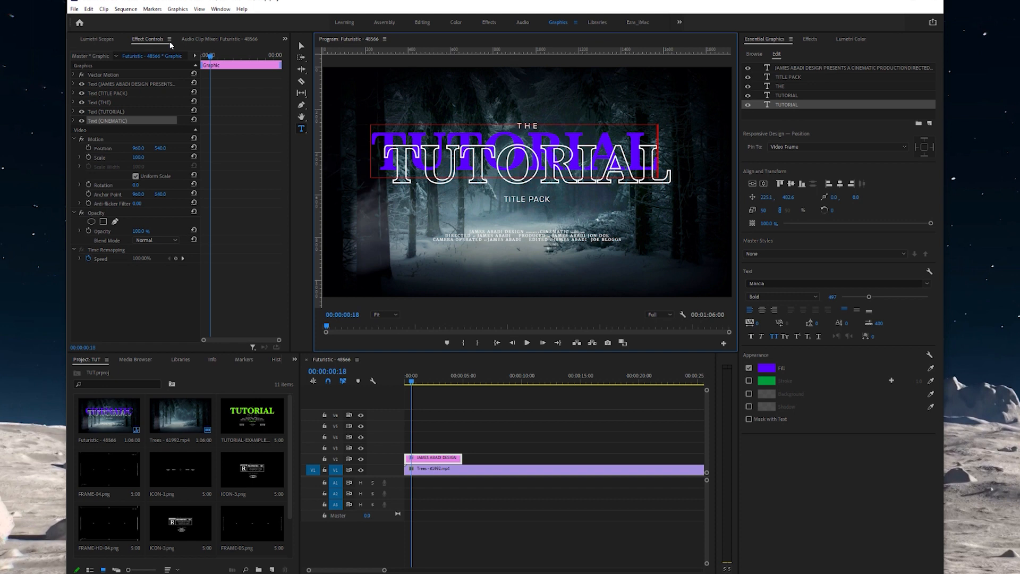
# - Centre the purple TUTORIAL horizontally and nudge it just above the outlined title
pyautogui.click(302, 47)
pyautogui.click(841, 185)
pyautogui.moveTo(629, 159)
pyautogui.mouseDown()
pyautogui.moveTo(602, 223)
pyautogui.moveTo(621, 154)
pyautogui.moveTo(638, 151)
pyautogui.moveTo(639, 122)
pyautogui.moveTo(637, 153)
pyautogui.mouseUp()
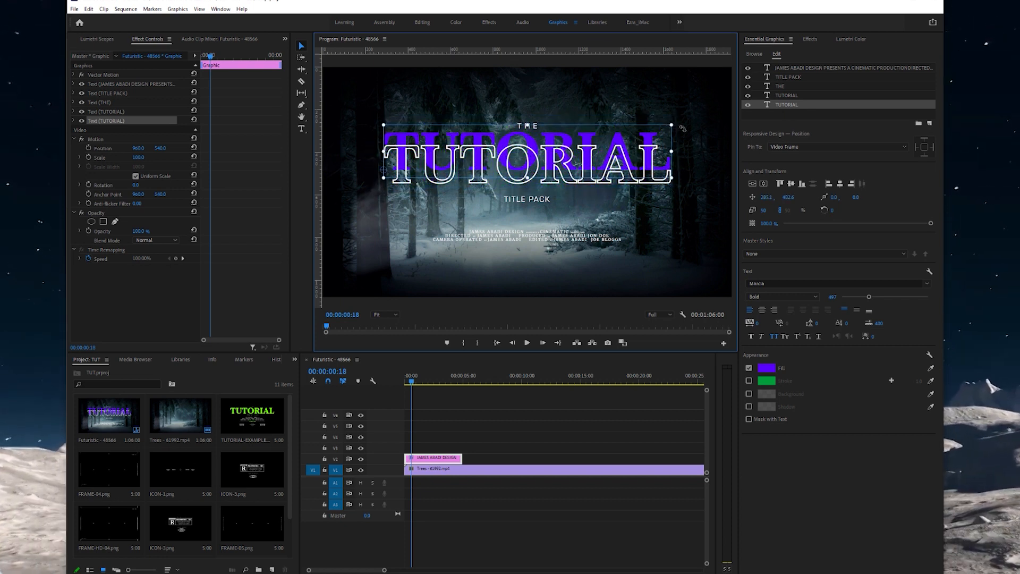
# - Retype the TITLE PACK subtitle as VIDEO PROJECT and centre it horizontally
pyautogui.click(797, 77)
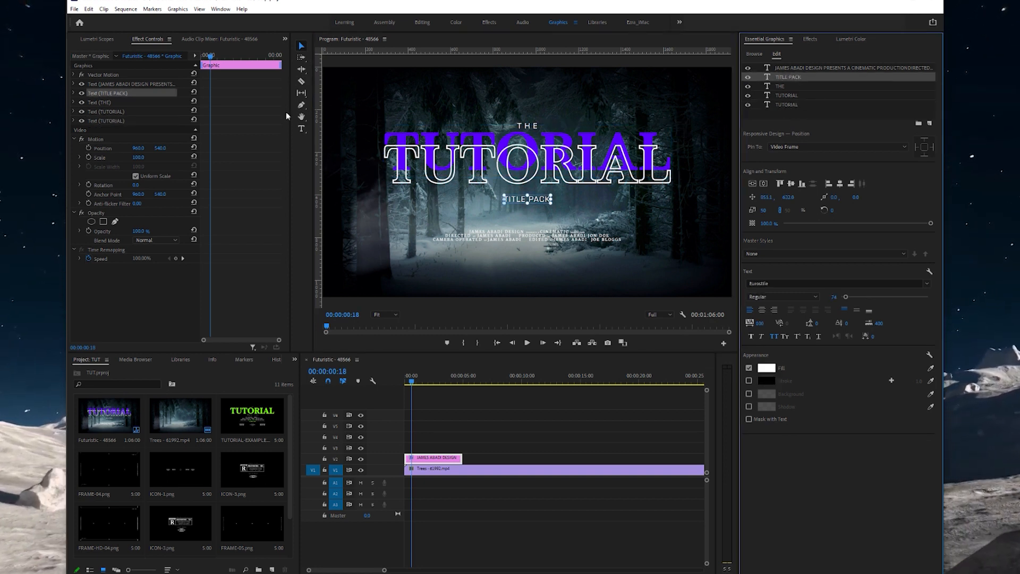
pyautogui.click(301, 129)
pyautogui.click(540, 202)
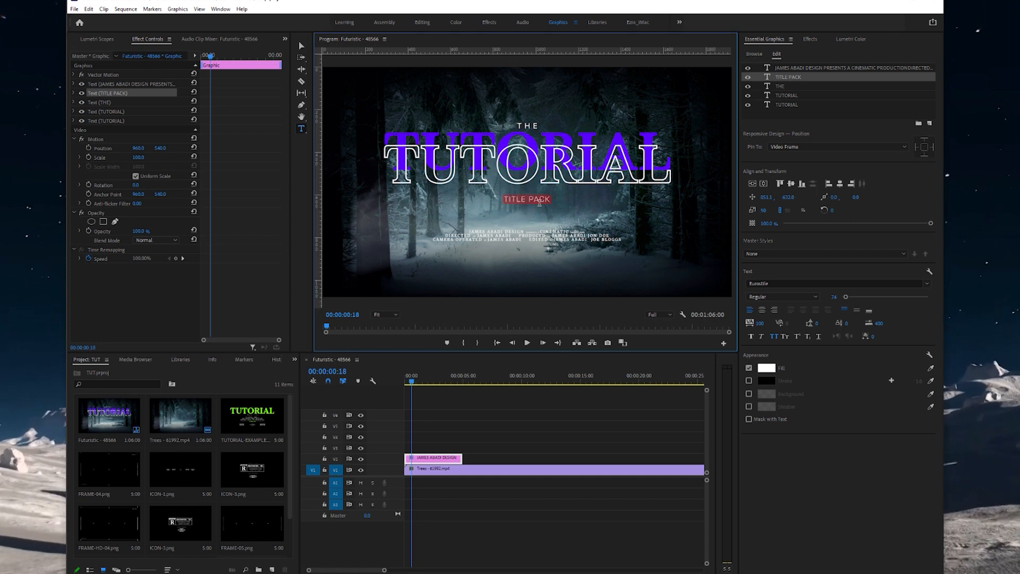
pyautogui.write('VIDEO')
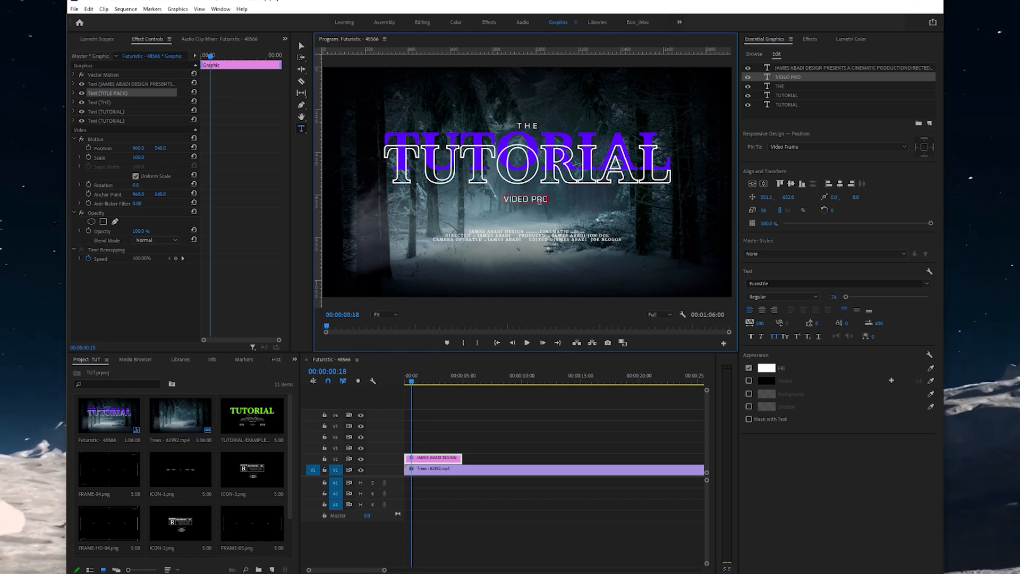
pyautogui.click(303, 47)
pyautogui.click(841, 184)
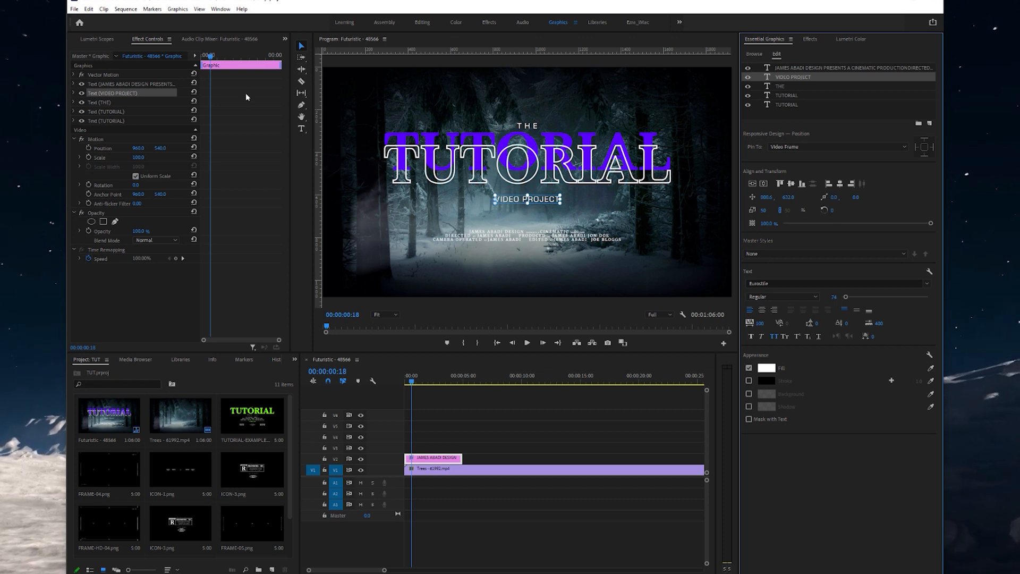
# - Replace the name at the start of the credits text with a new name
pyautogui.click(299, 130)
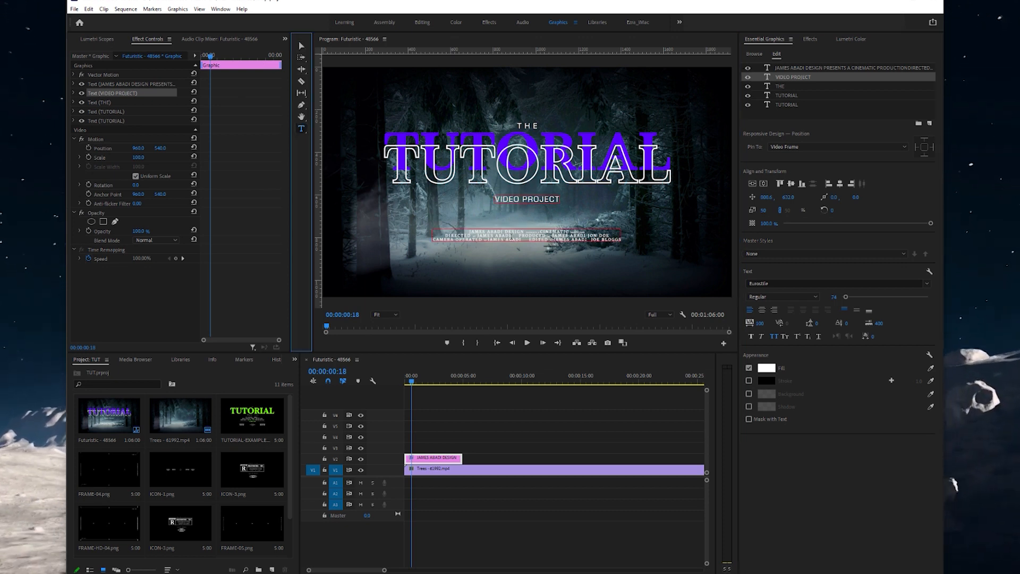
pyautogui.click(501, 234)
pyautogui.moveTo(501, 232); pyautogui.dragTo(469, 232)
pyautogui.write('JOE')
pyautogui.write(' BLOGGS')
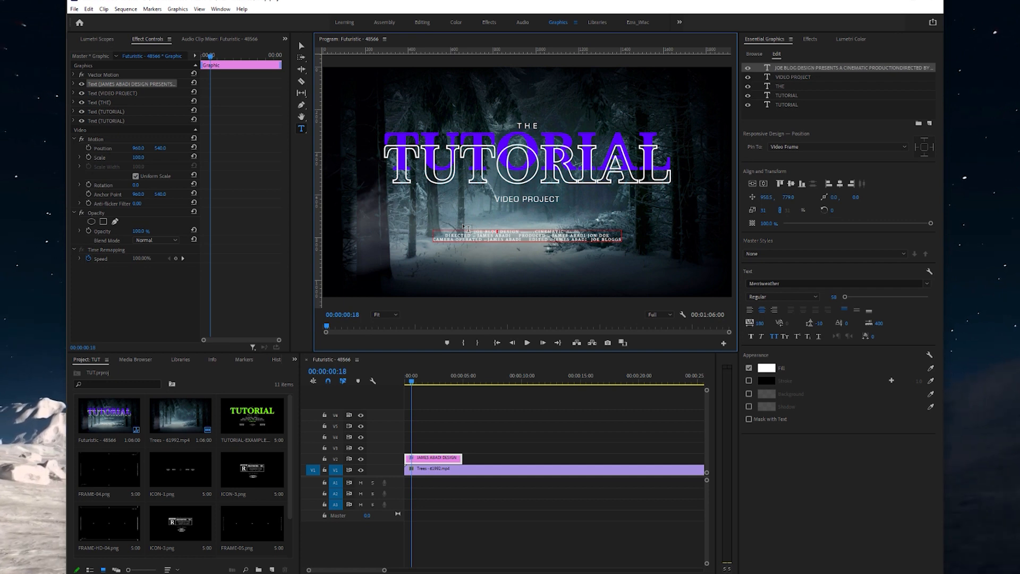
# - Drag the credits block up to the top edge of the frame (Position Y 124.1)
pyautogui.click(301, 46)
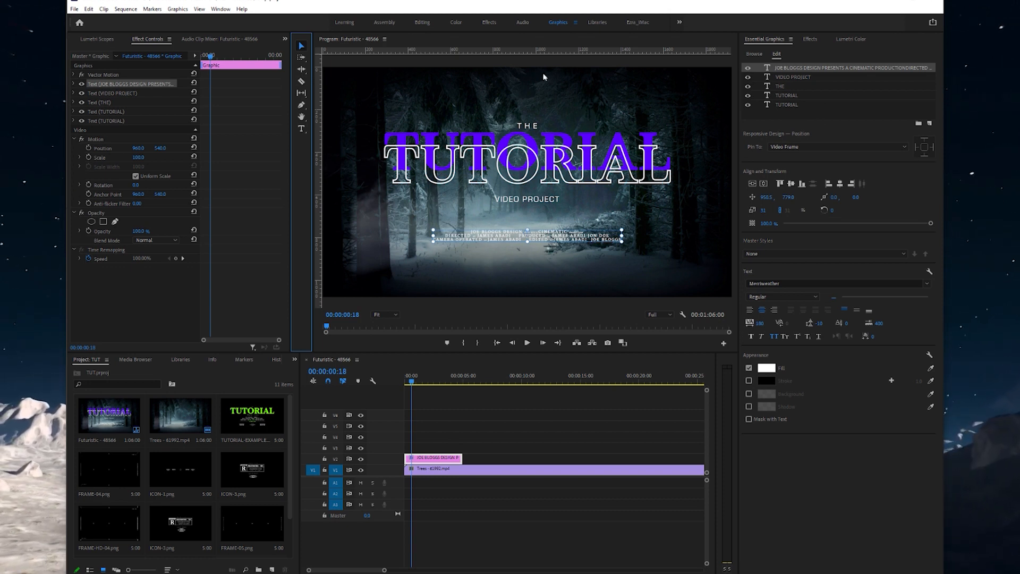
pyautogui.moveTo(551, 236); pyautogui.dragTo(550, 100)
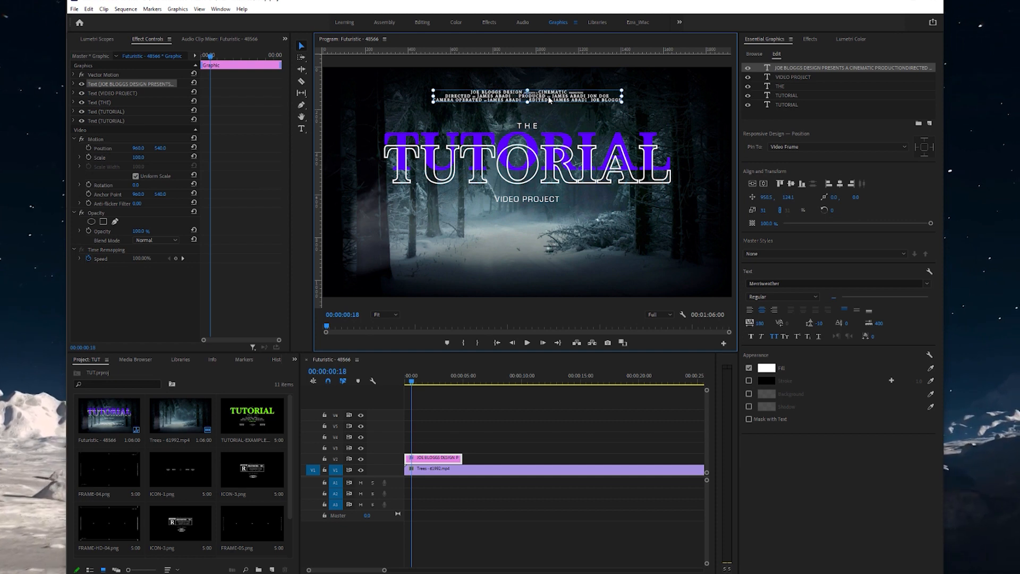
pyautogui.click(196, 472)
pyautogui.click(107, 572)
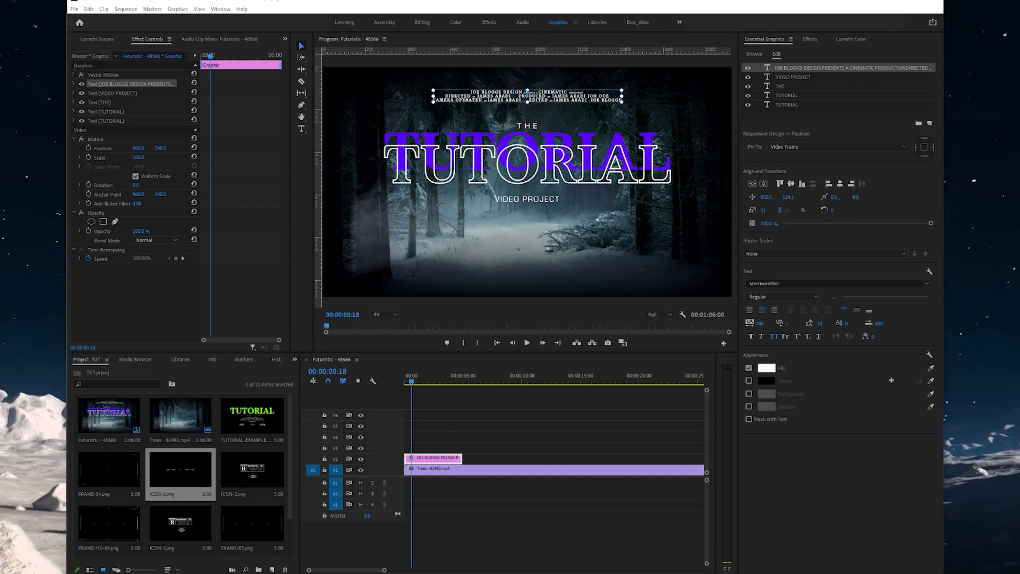
# - Place ICON-1.png from the ICONS folder on track V3 above the title
pyautogui.click(101, 558)
pyautogui.click(441, 211)
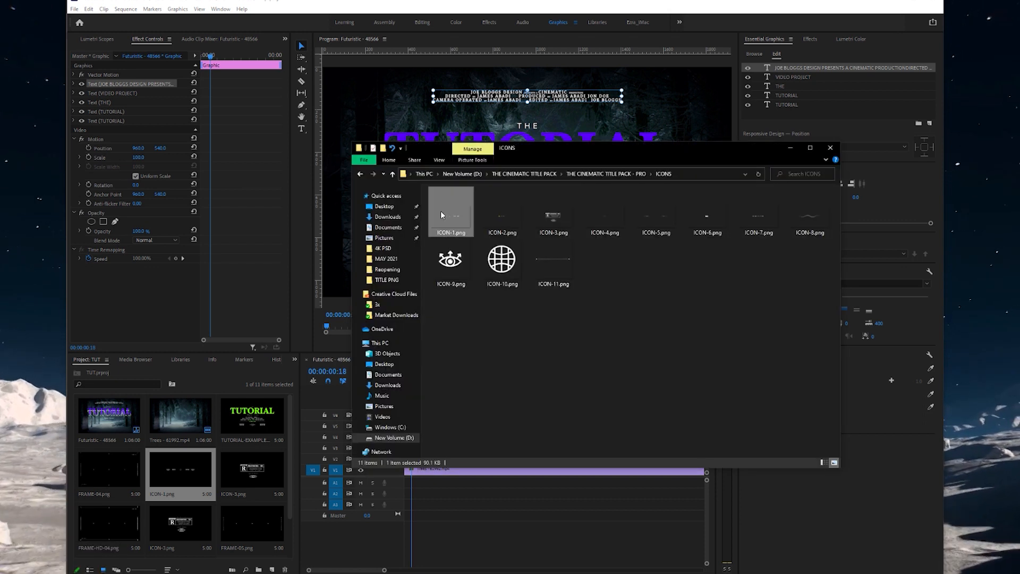
pyautogui.moveTo(177, 475); pyautogui.dragTo(379, 449)
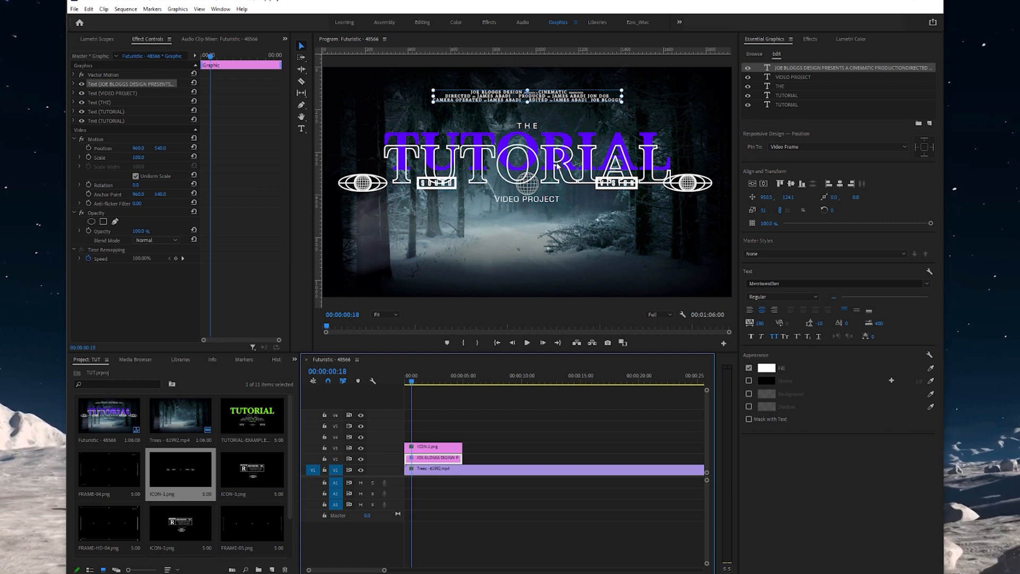
pyautogui.click(694, 192)
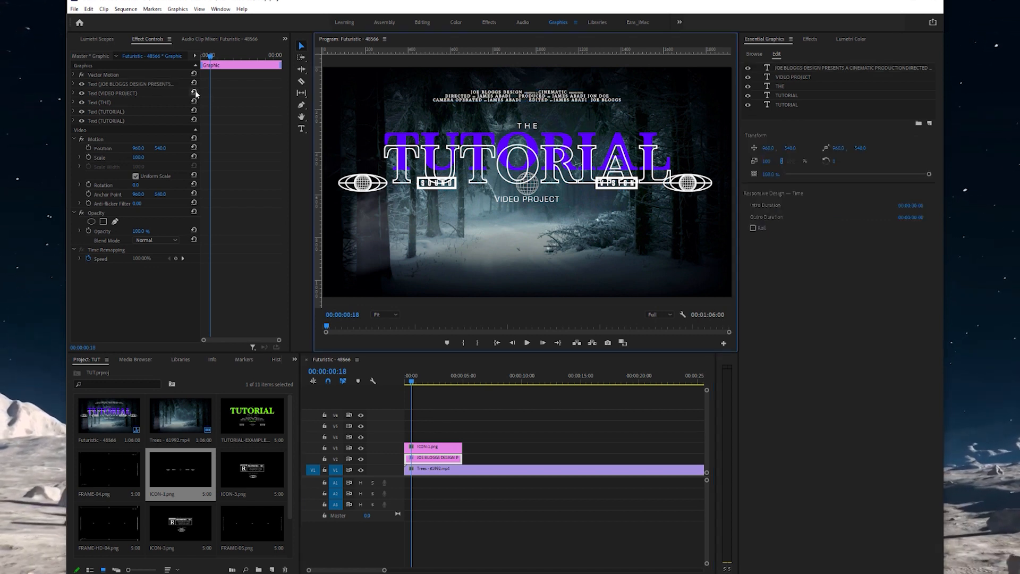
pyautogui.click(440, 461)
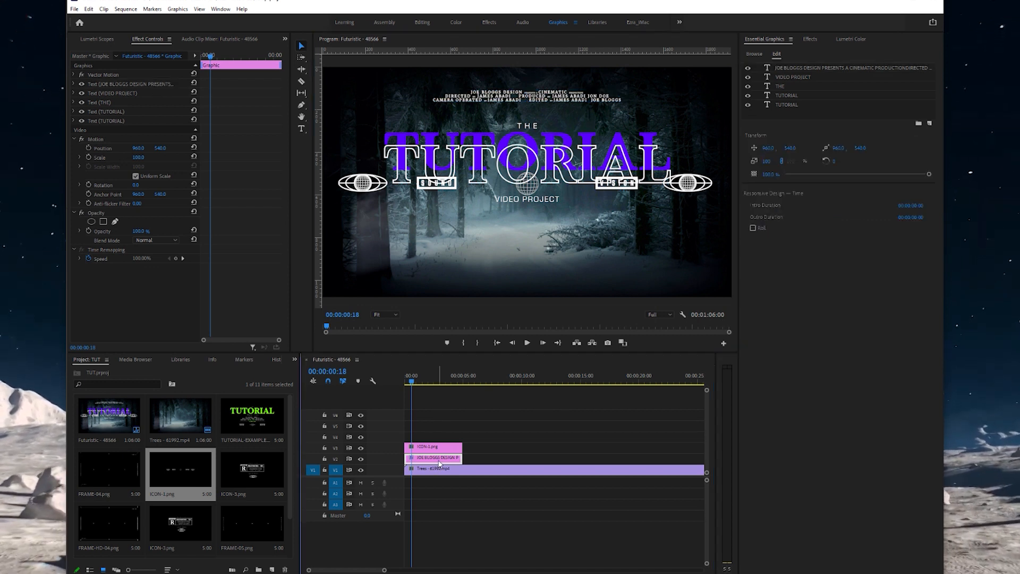
pyautogui.click(142, 159)
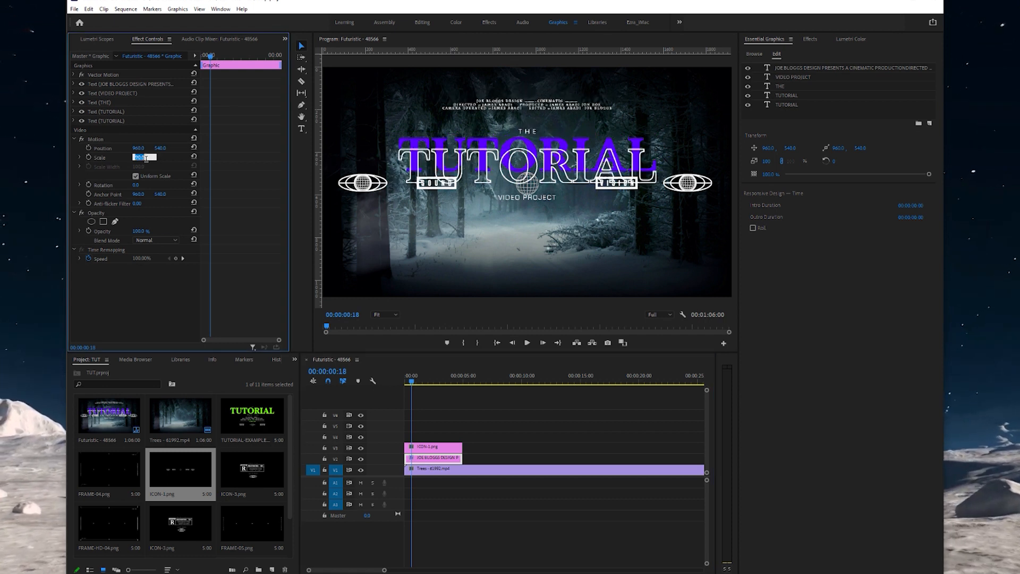
# - Scale the icon strip to 50 and move it near the bottom (Position Y 892)
pyautogui.click(441, 448)
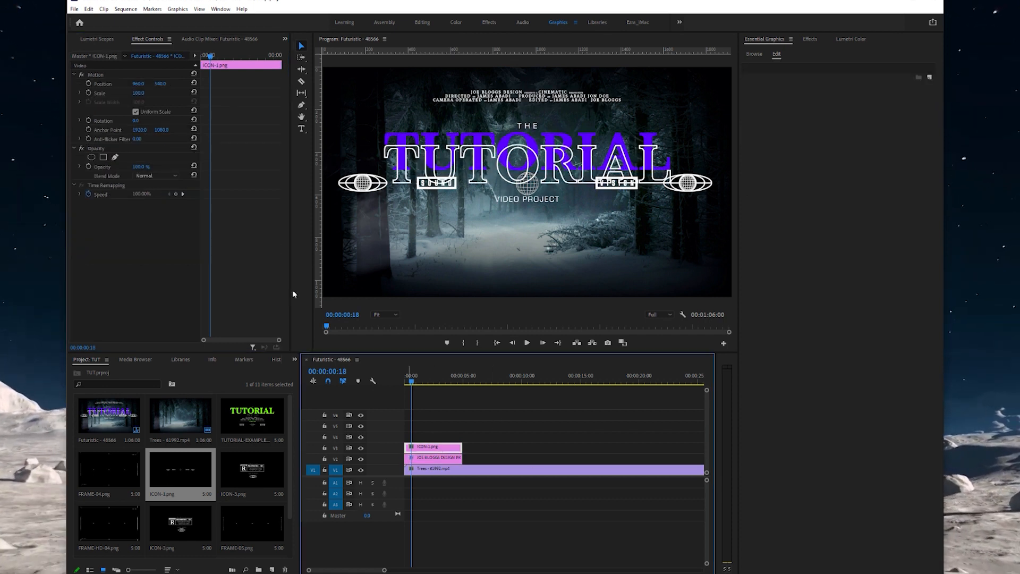
pyautogui.click(146, 94)
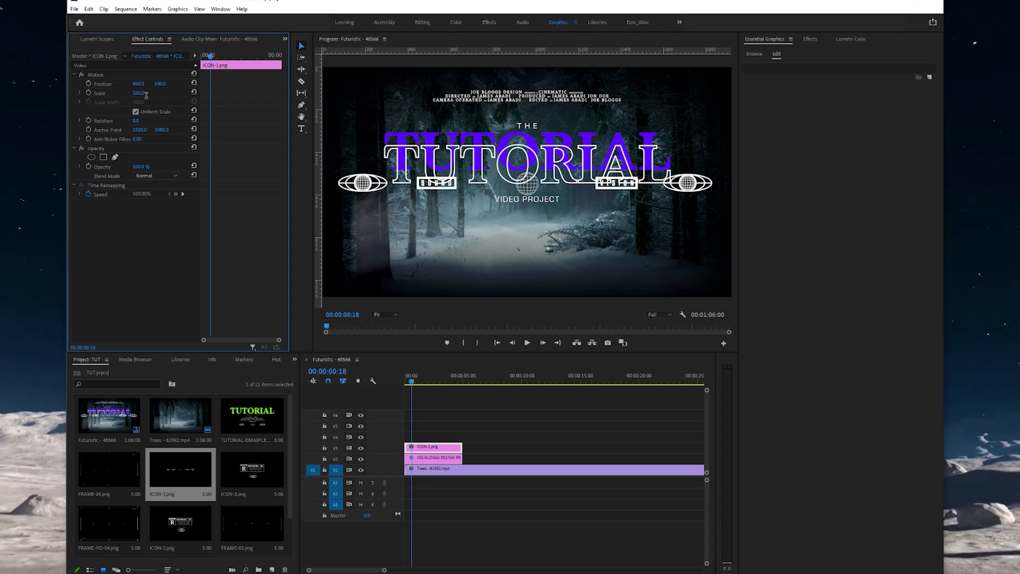
pyautogui.write('50')
pyautogui.press('Return')
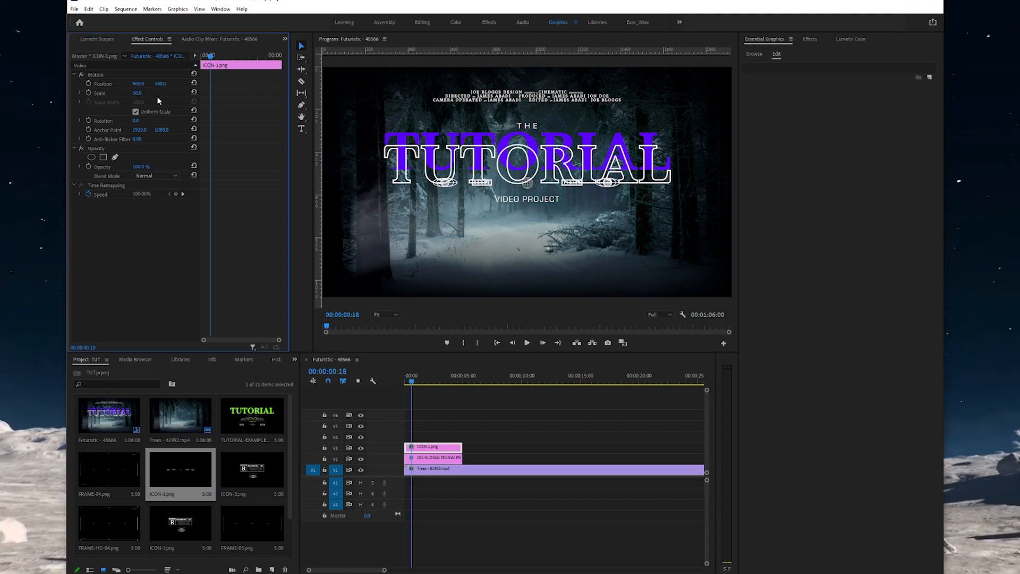
pyautogui.click(301, 46)
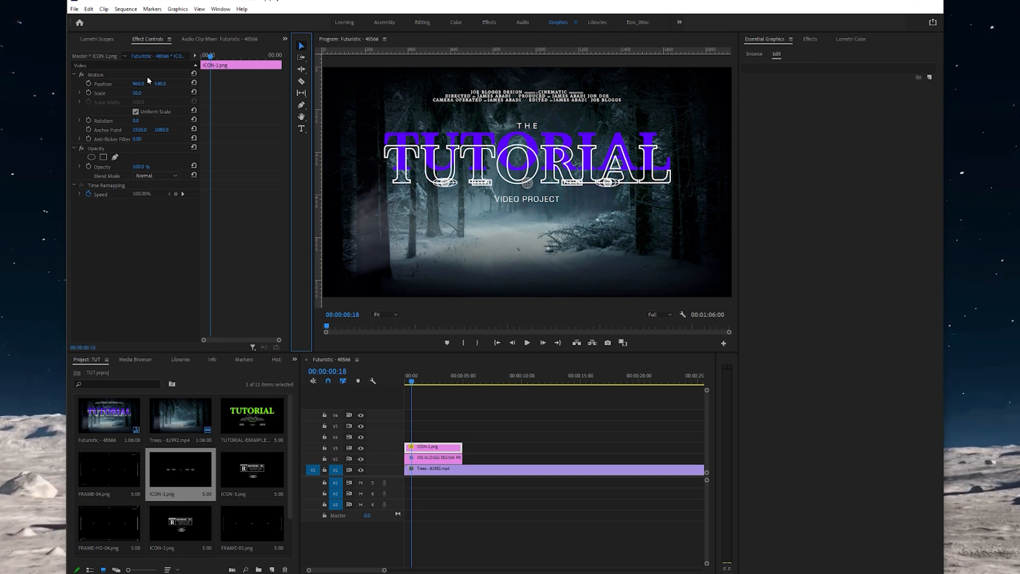
pyautogui.moveTo(156, 88); pyautogui.dragTo(374, 89)
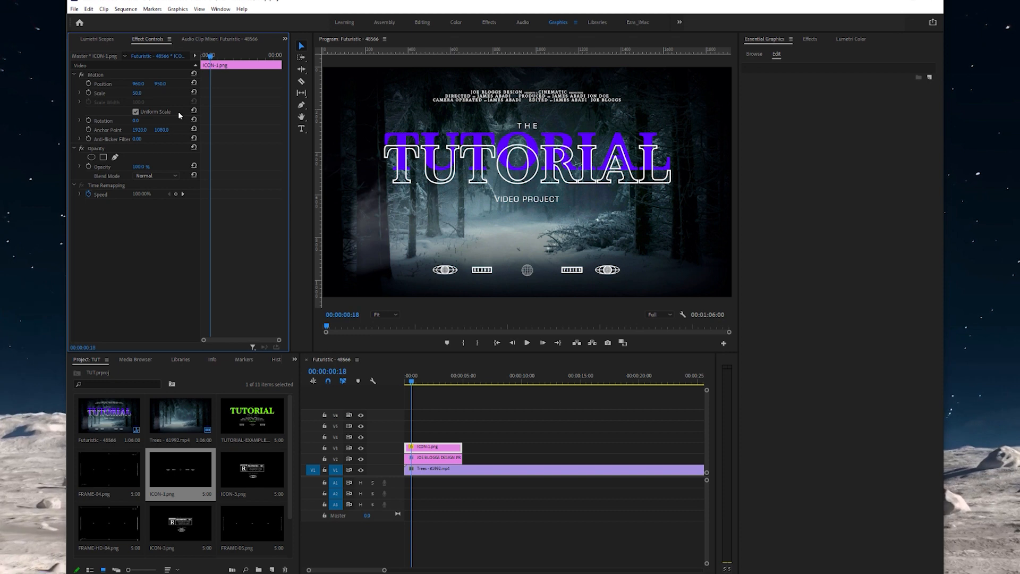
pyautogui.click(301, 128)
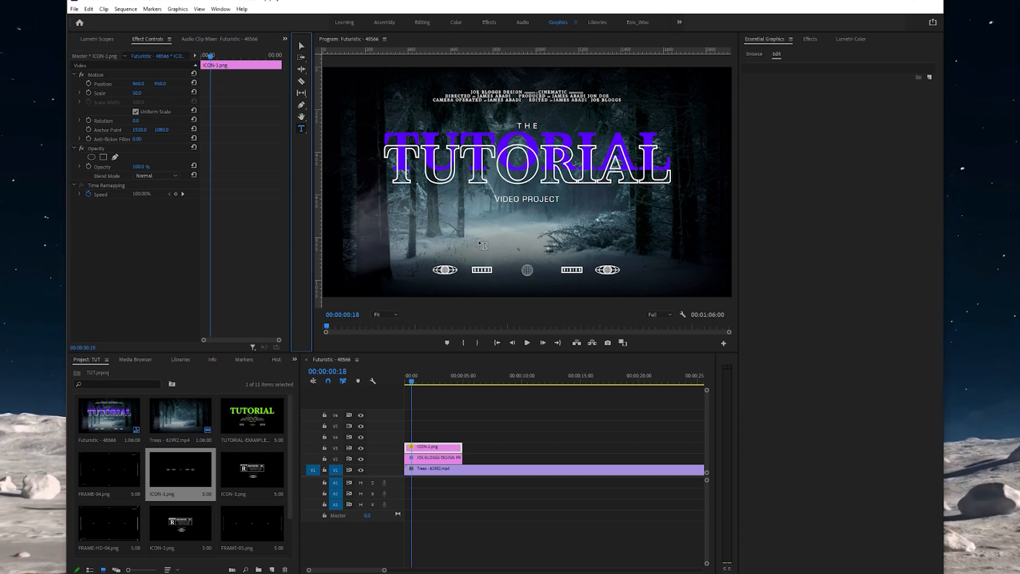
# - Add a smaller name credit text, centre it horizontally and move it into the icon row
pyautogui.click(483, 245)
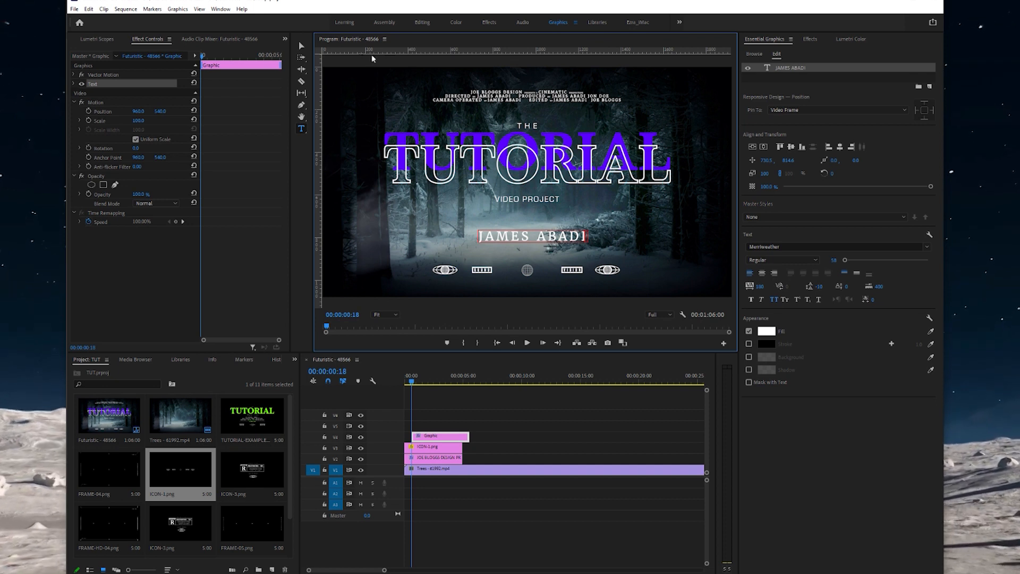
pyautogui.click(302, 47)
pyautogui.moveTo(846, 261); pyautogui.dragTo(843, 261)
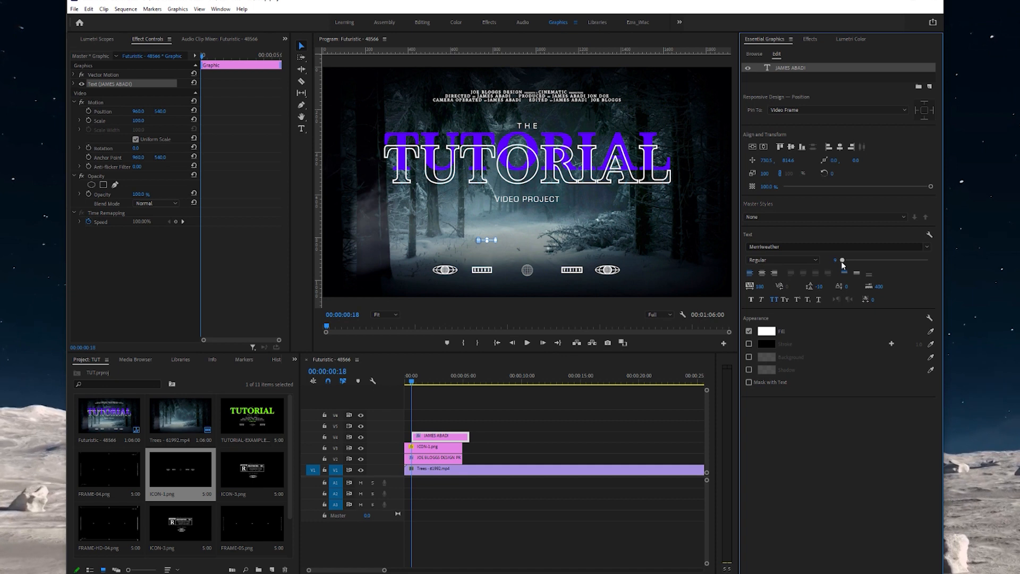
pyautogui.click(839, 148)
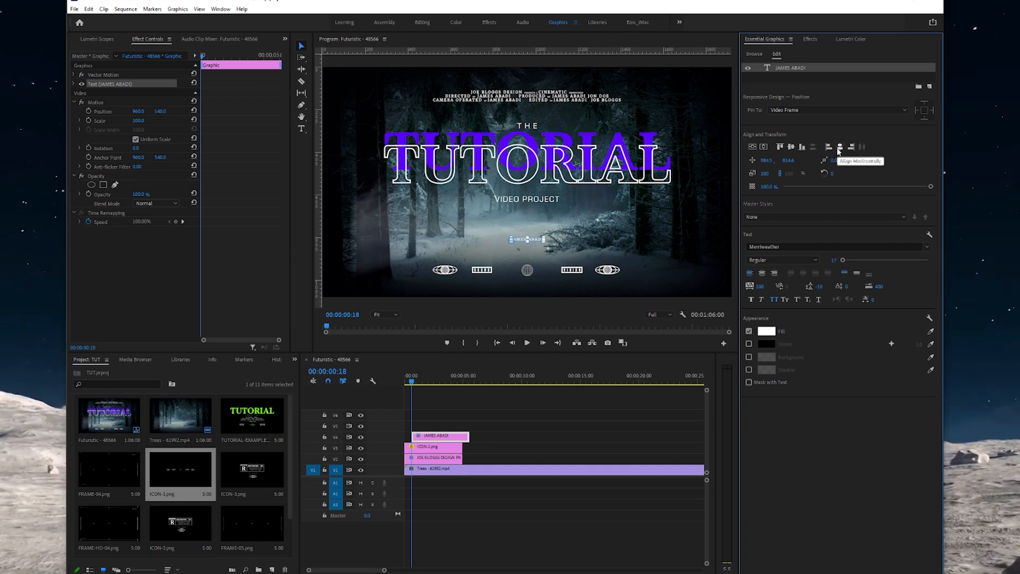
pyautogui.click(306, 46)
pyautogui.moveTo(535, 243); pyautogui.dragTo(535, 273)
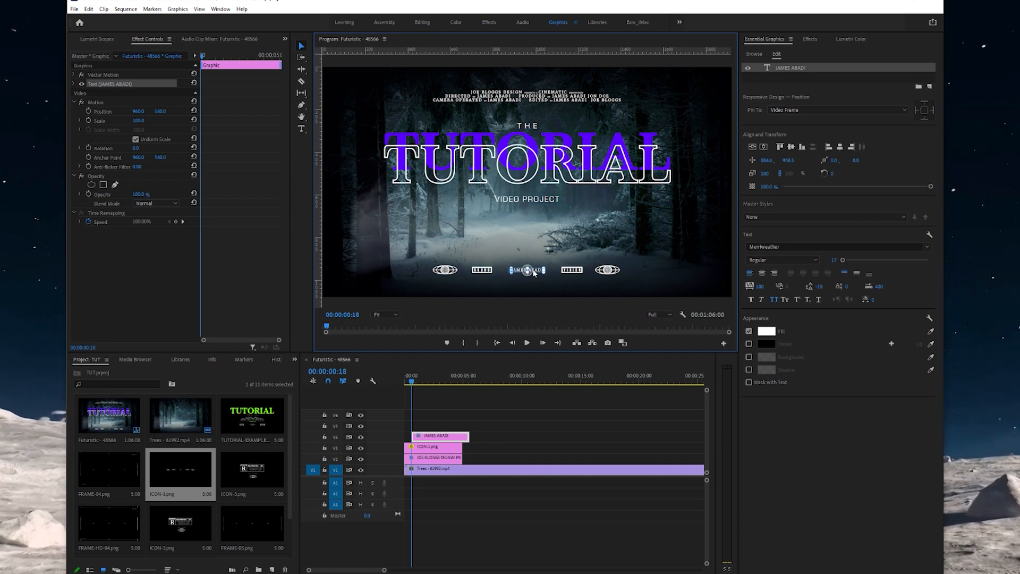
pyautogui.click(576, 240)
# - Slide the name clip to 00:00 and lower the whole title graphic to Position Y 622
pyautogui.moveTo(448, 440); pyautogui.dragTo(441, 440)
pyautogui.click(439, 449)
pyautogui.click(439, 459)
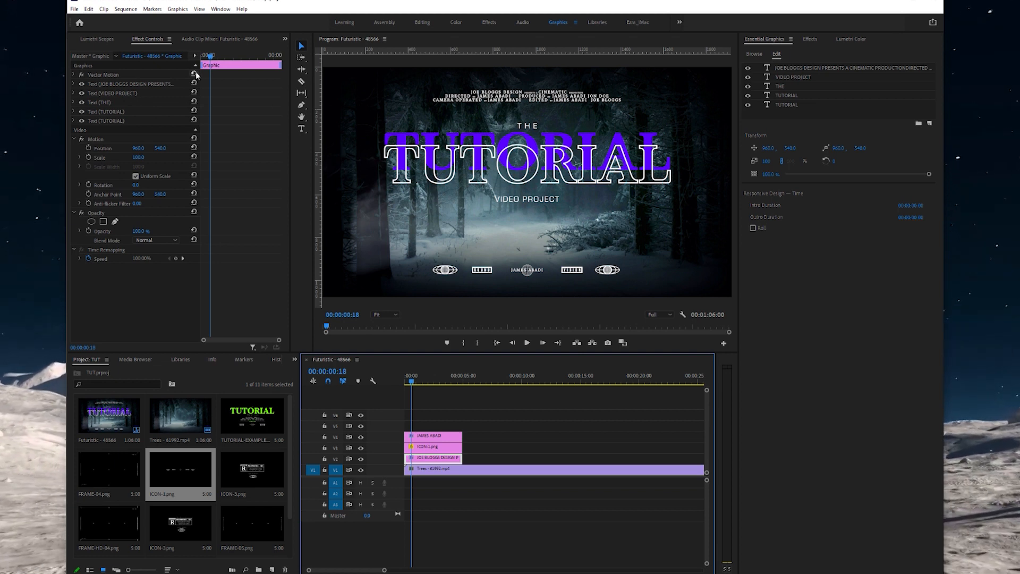
pyautogui.moveTo(168, 148); pyautogui.dragTo(213, 148)
# - Play back the title, then look inside the pack's 4K FRAMES and 4K PSD folders
pyautogui.click(446, 369)
pyautogui.press('space')
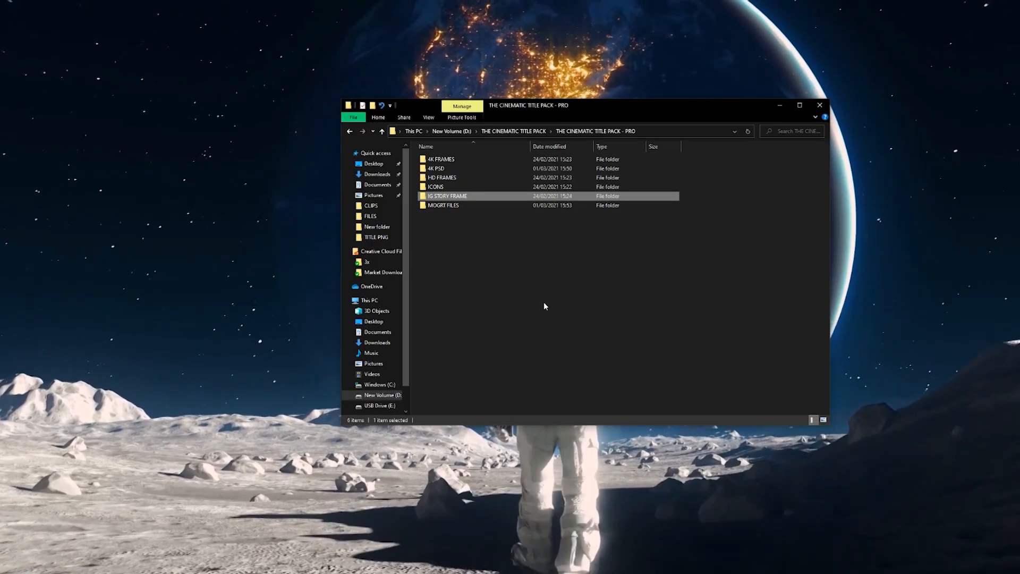
pyautogui.click(459, 161)
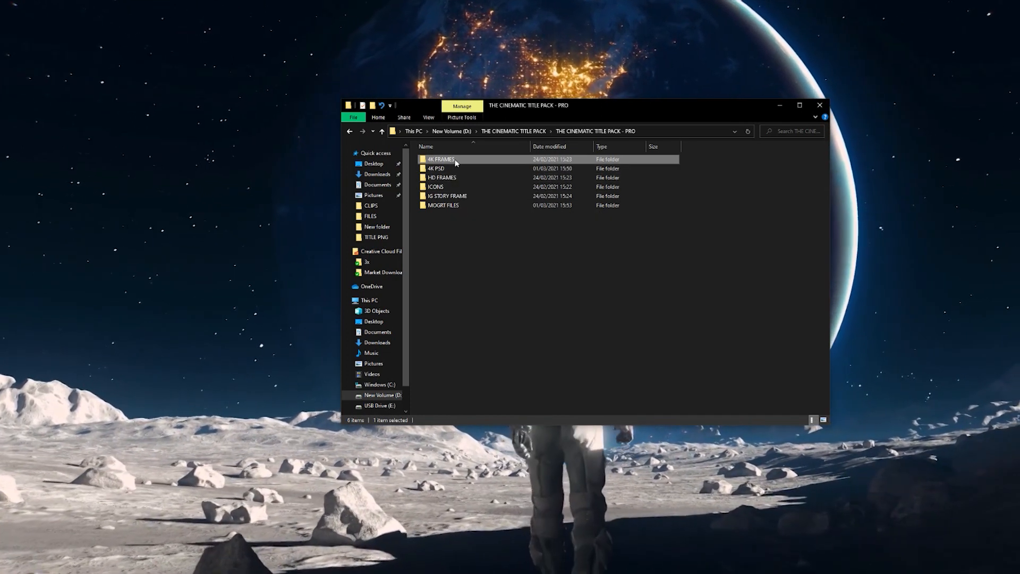
pyautogui.doubleClick(456, 162)
pyautogui.hotkey('alt', 'Left')
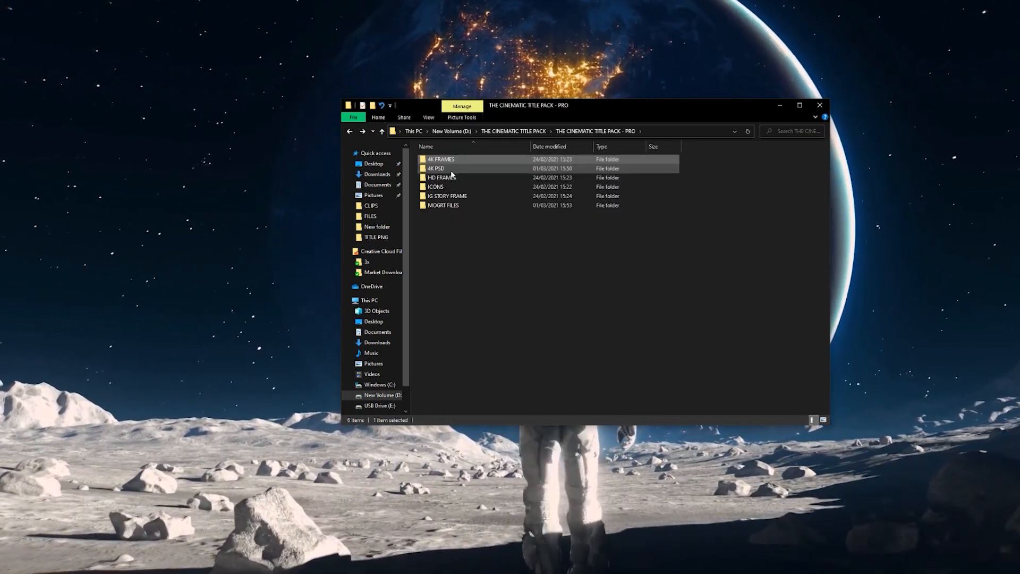
pyautogui.doubleClick(451, 170)
pyautogui.hotkey('alt', 'Left')
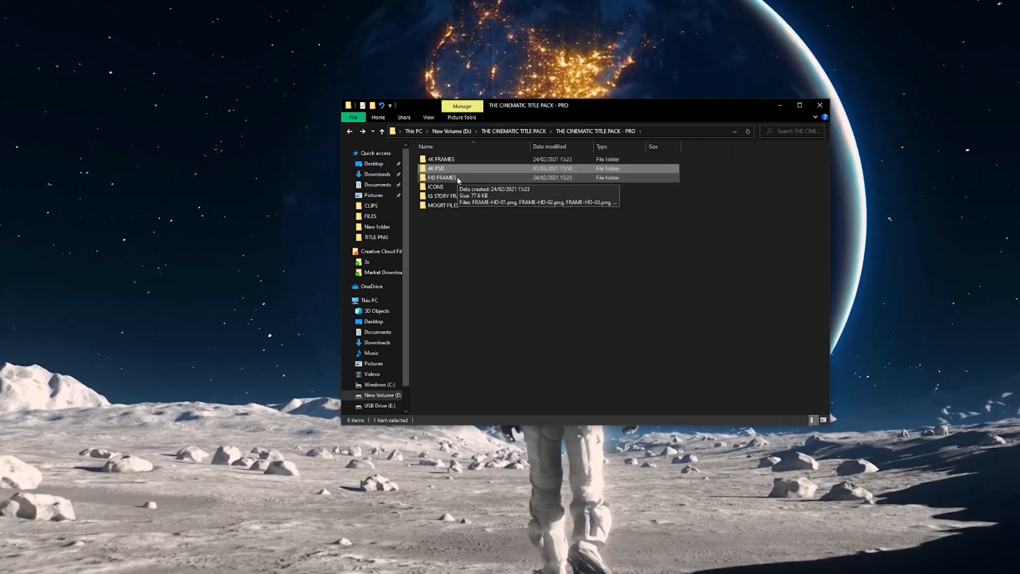
# - Check the ICONS and MOGRT FILES folders, then open IG STORY FRAME
pyautogui.doubleClick(456, 186)
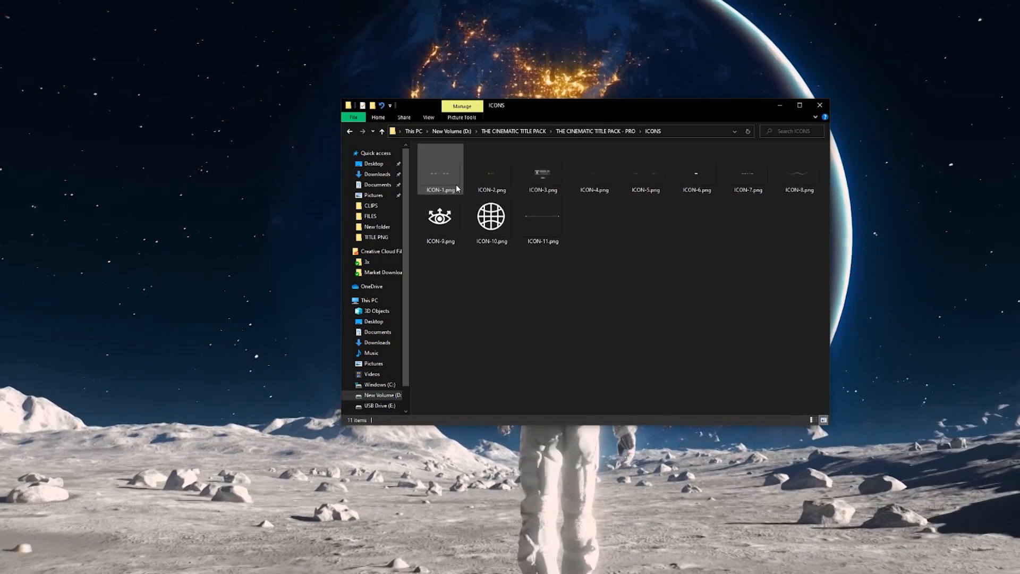
pyautogui.hotkey('alt', 'Left')
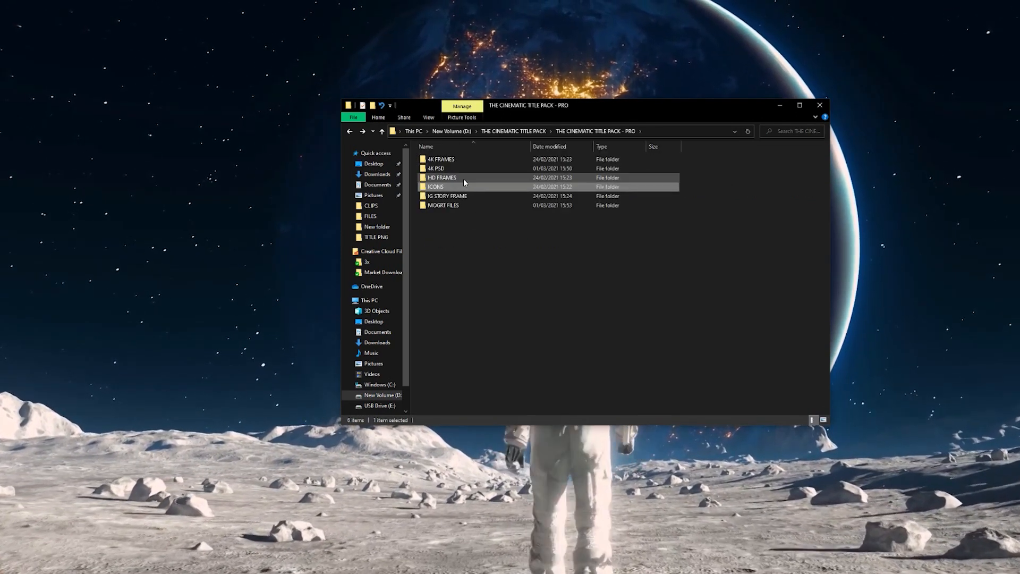
pyautogui.click(464, 206)
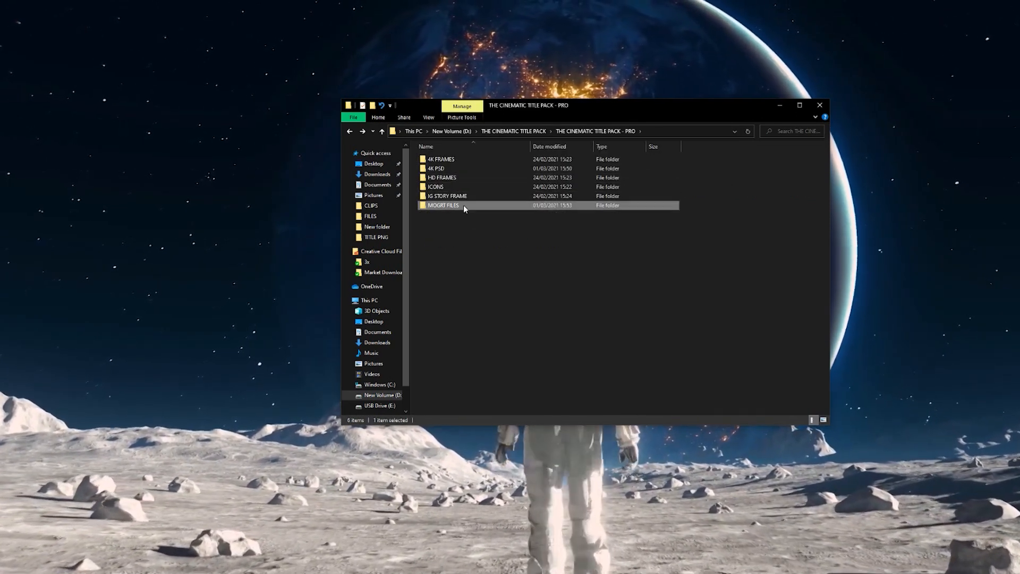
pyautogui.doubleClick(463, 206)
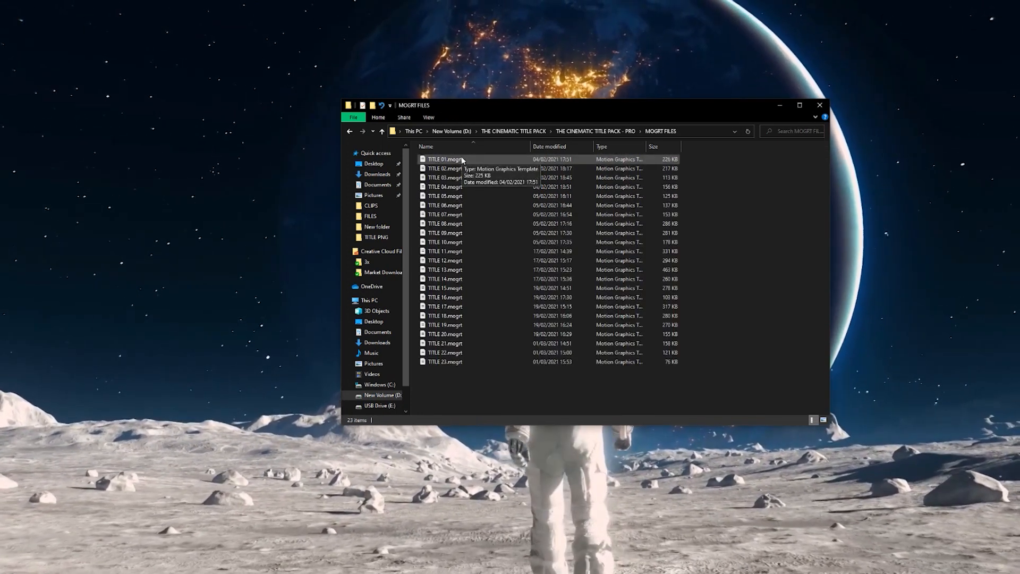
pyautogui.hotkey('alt', 'Left')
pyautogui.doubleClick(459, 198)
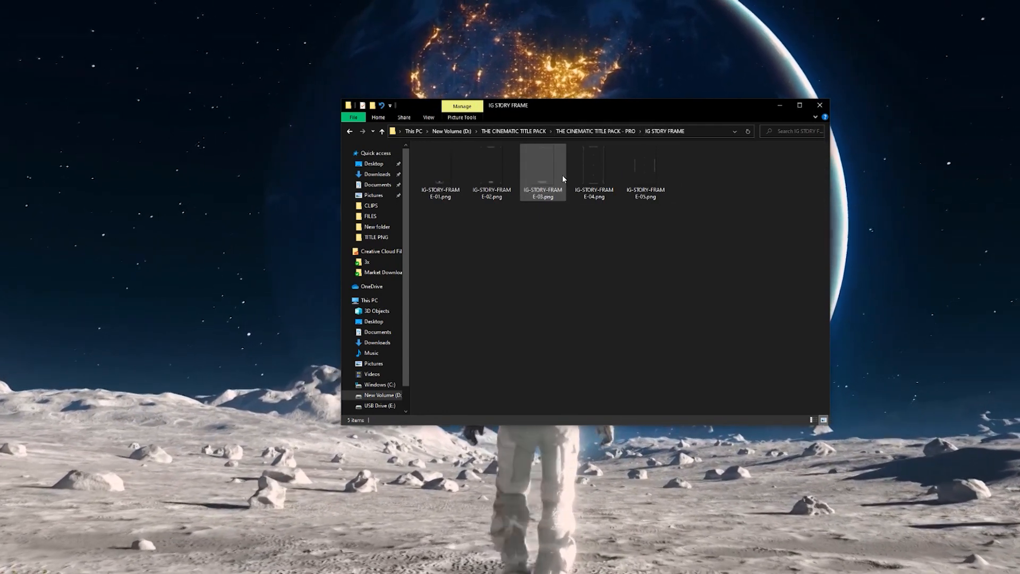
pyautogui.hotkey('alt', 'Left')
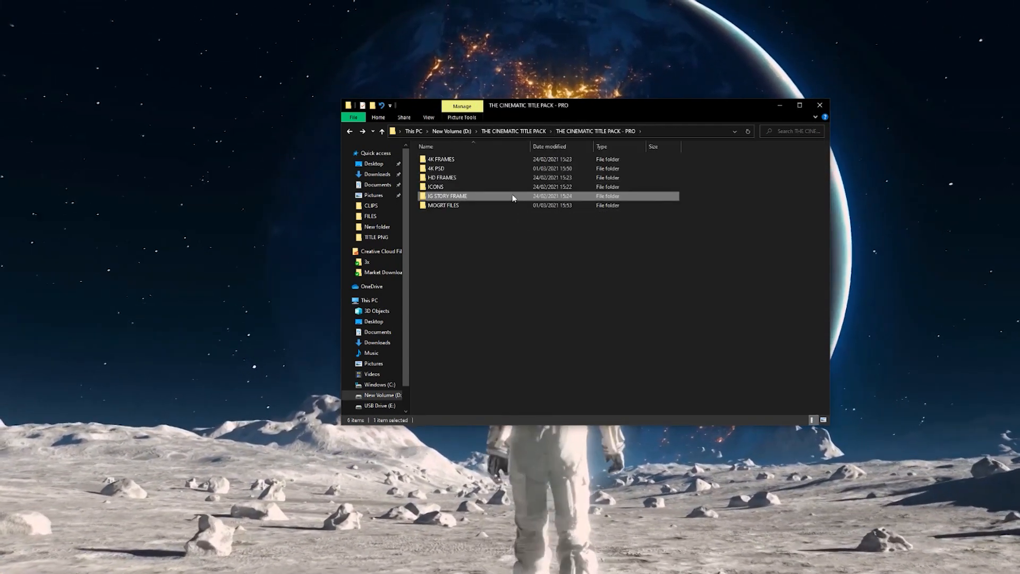
pyautogui.doubleClick(513, 198)
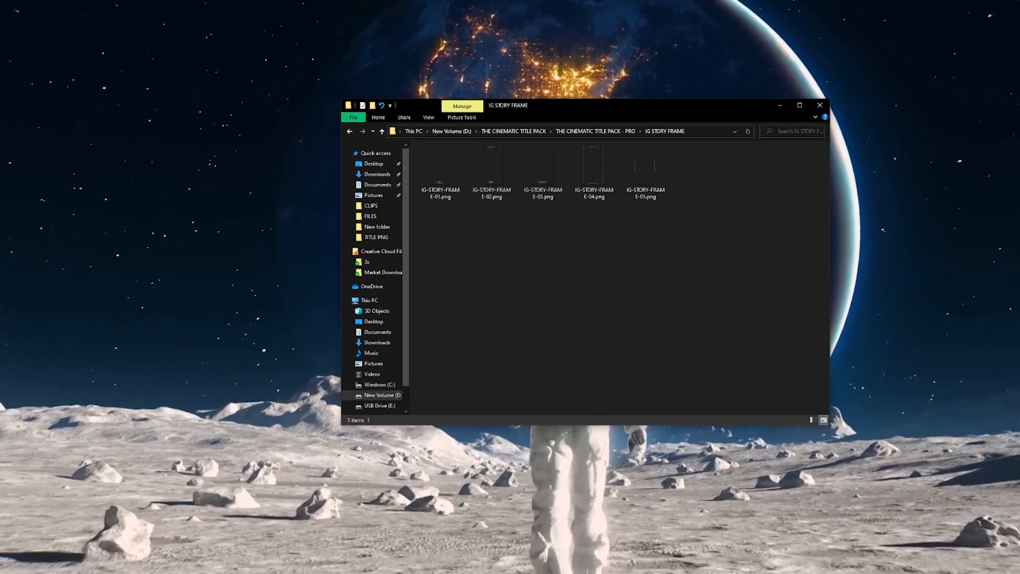
# - Set the 1080×1920 IG STORY sequence's pixel aspect ratio to Square Pixels (1.0)
pyautogui.click(125, 561)
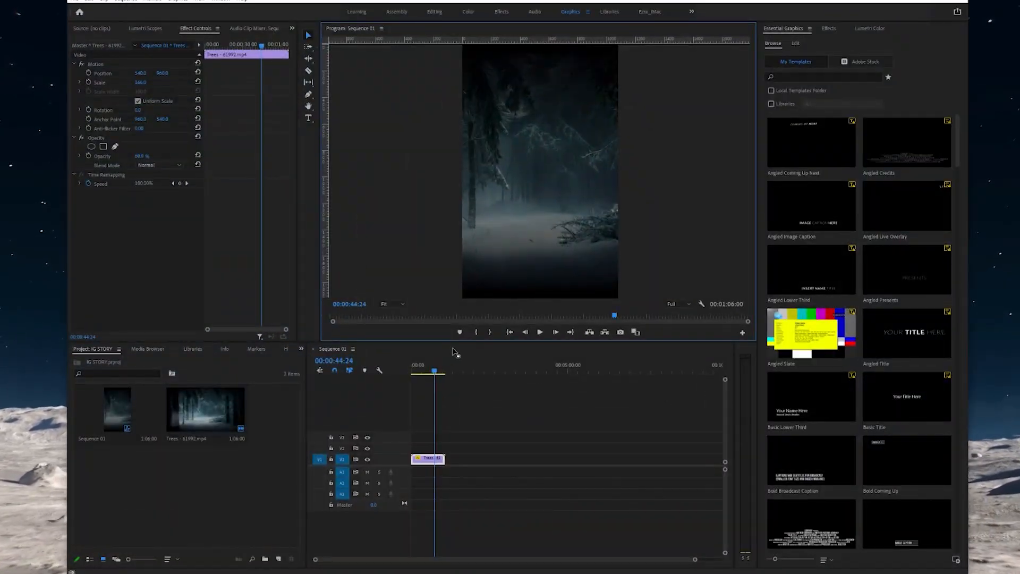
pyautogui.moveTo(433, 370); pyautogui.dragTo(403, 373)
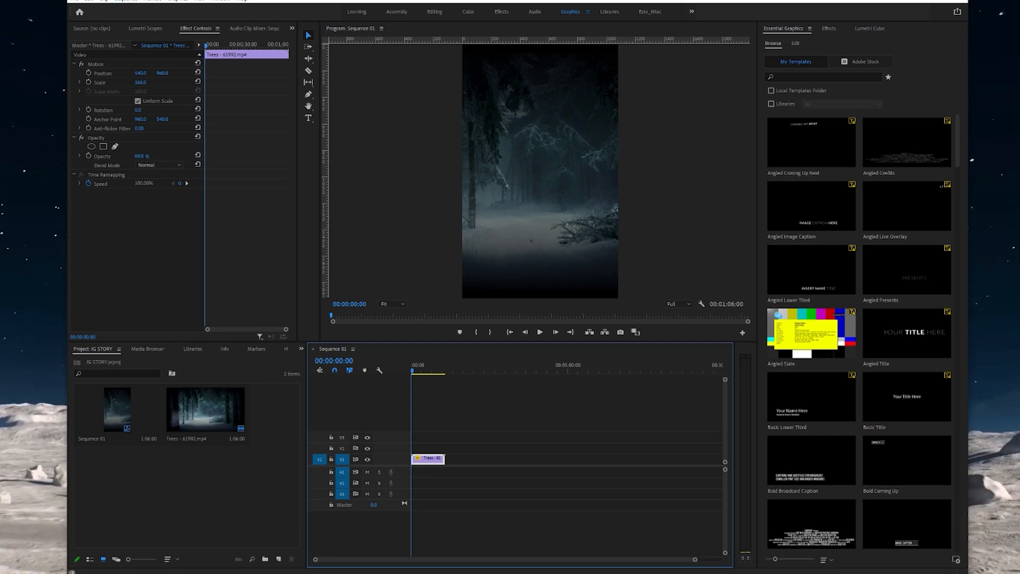
pyautogui.click(128, 1)
pyautogui.click(148, 9)
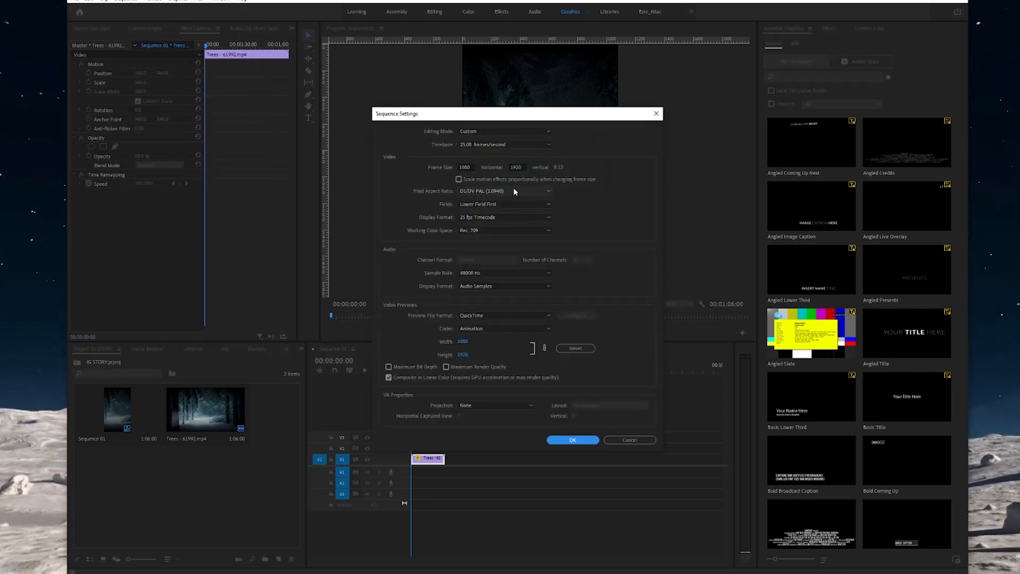
pyautogui.click(513, 191)
pyautogui.click(507, 200)
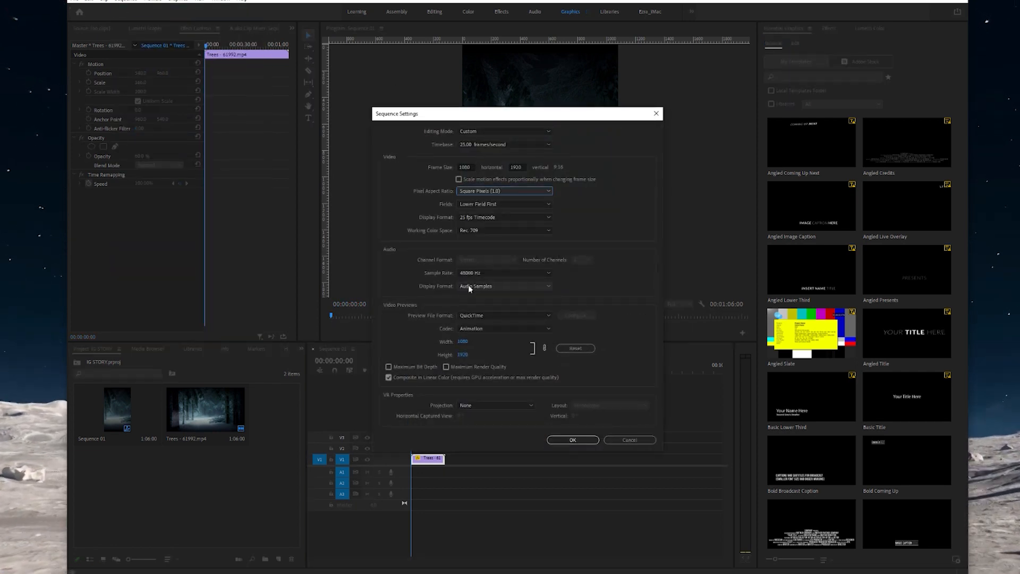
pyautogui.click(585, 439)
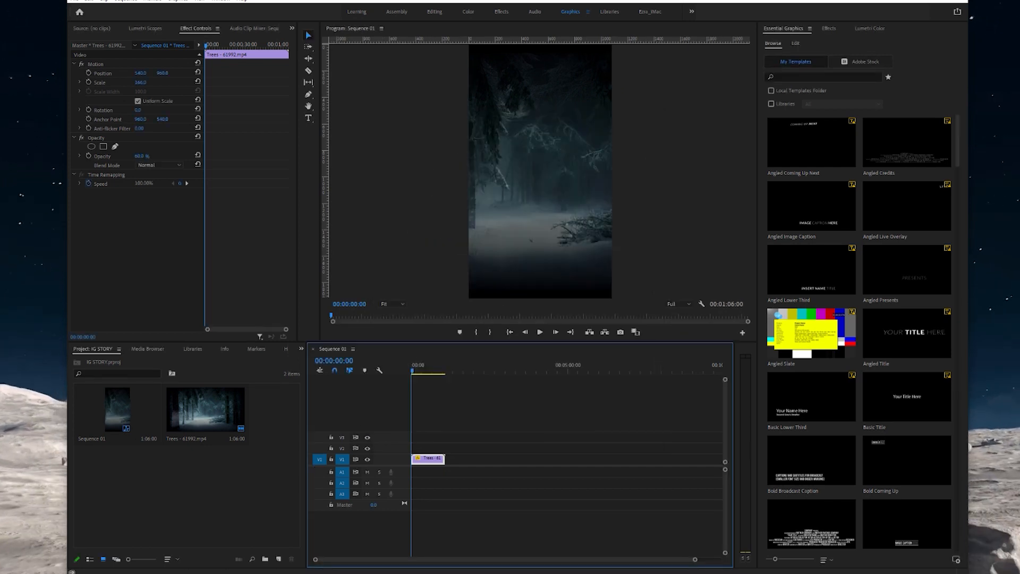
# - Import IG-STORY-FRAME-02.png from Explorer and place it on V2 above the Trees clip
pyautogui.click(33, 573)
pyautogui.click(26, 569)
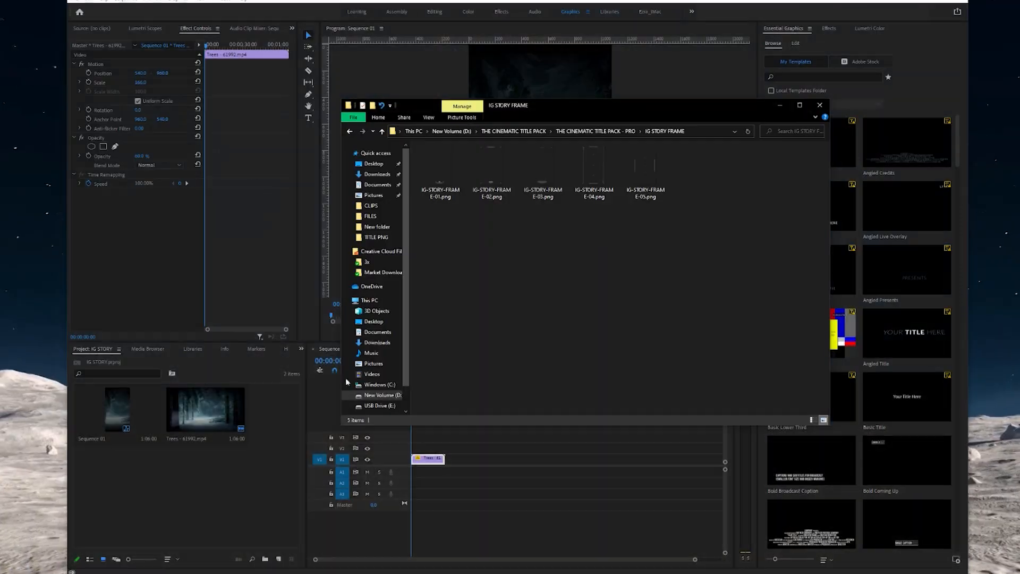
pyautogui.click(494, 166)
pyautogui.moveTo(494, 166); pyautogui.dragTo(234, 461)
pyautogui.moveTo(258, 421); pyautogui.dragTo(425, 448)
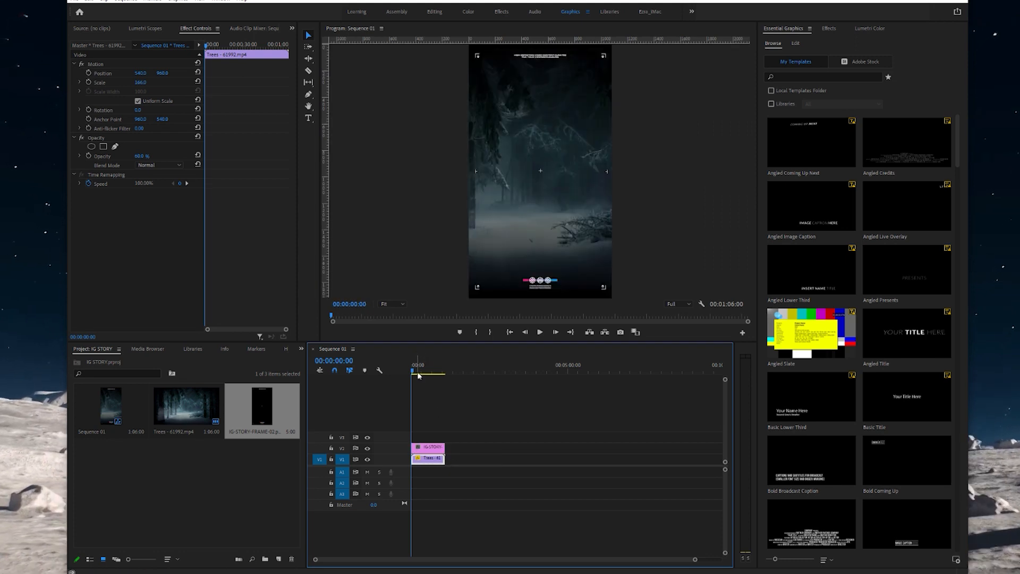
# - Preview the sequence with the frame overlay, then delete the IG-STORY-FRAME-02.png clip
pyautogui.press('space')
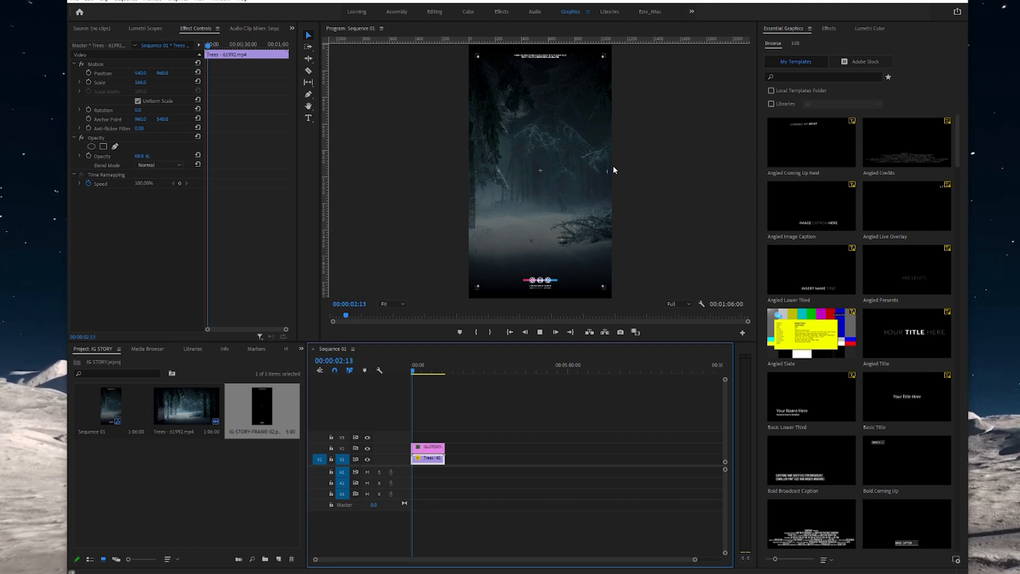
pyautogui.press('space')
pyautogui.press('space')
pyautogui.press('space')
pyautogui.click(431, 452)
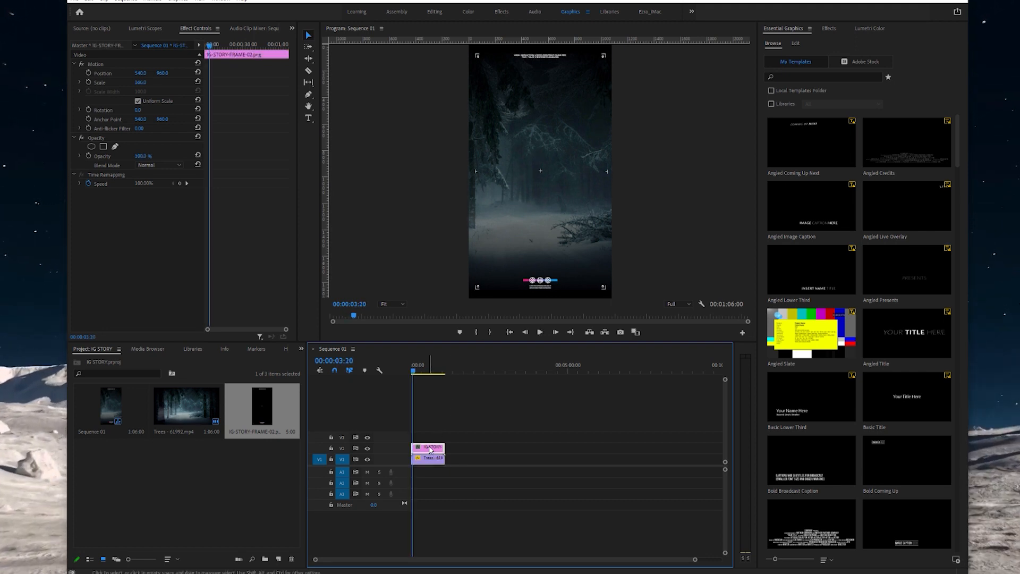
pyautogui.press('Delete')
# - Import IG-STORY-FRAME-03.png from Explorer and place it on V2 above the Trees clip
pyautogui.click(80, 573)
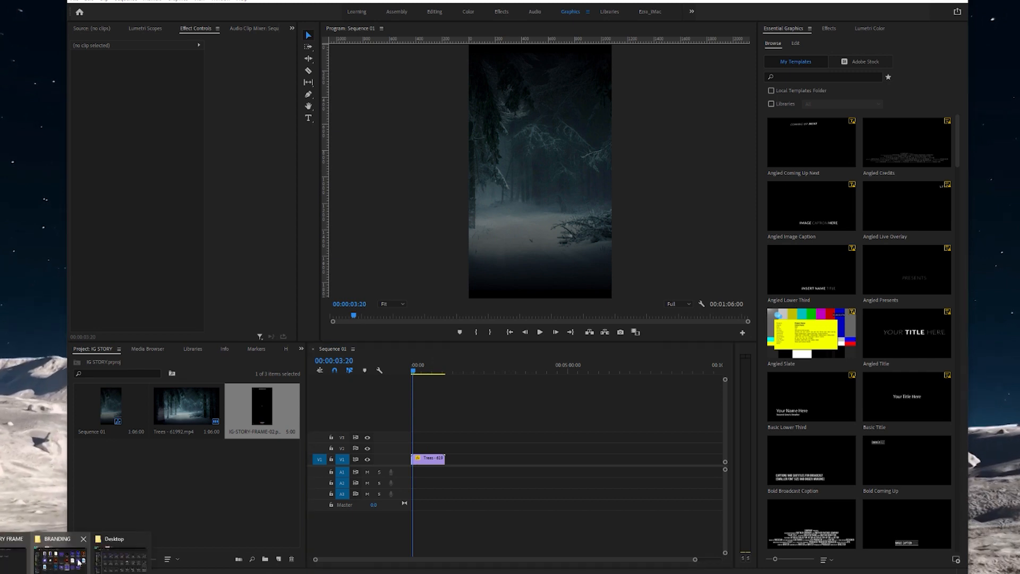
pyautogui.click(109, 566)
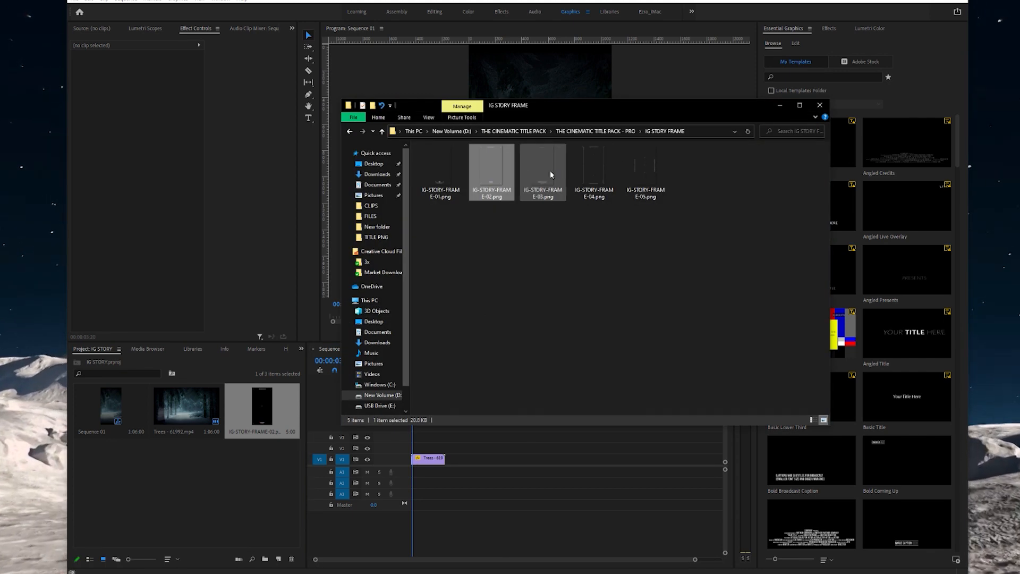
pyautogui.moveTo(540, 170); pyautogui.dragTo(207, 487)
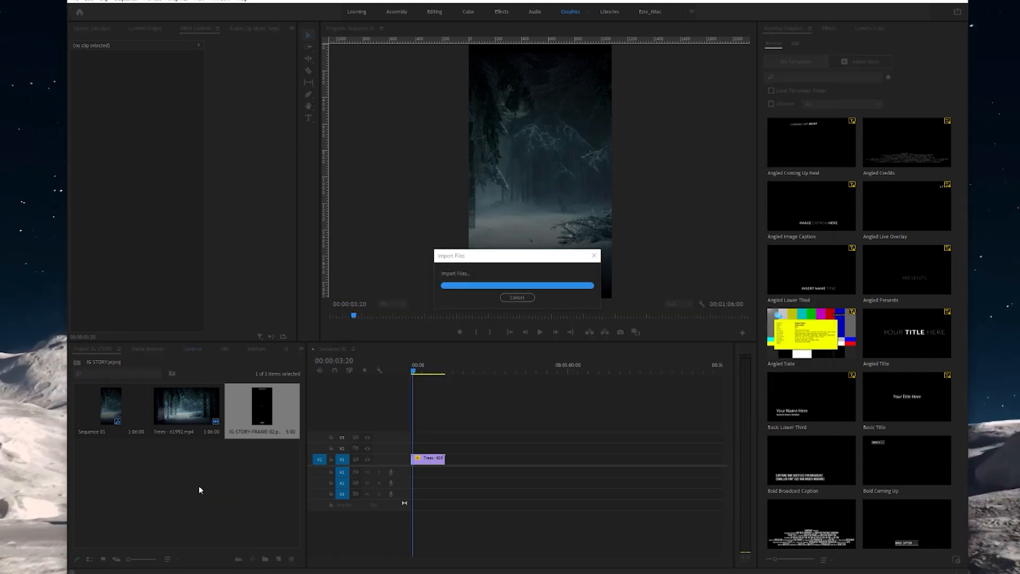
pyautogui.moveTo(368, 460); pyautogui.dragTo(418, 449)
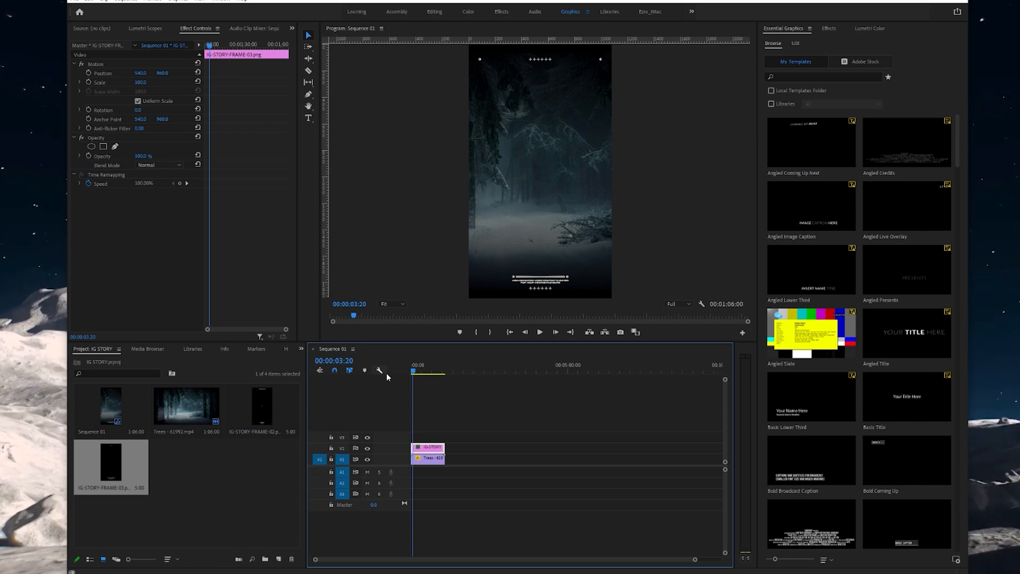
# - Play the vertical story sequence from the start to preview the new frame
pyautogui.press('Home')
pyautogui.press('space')
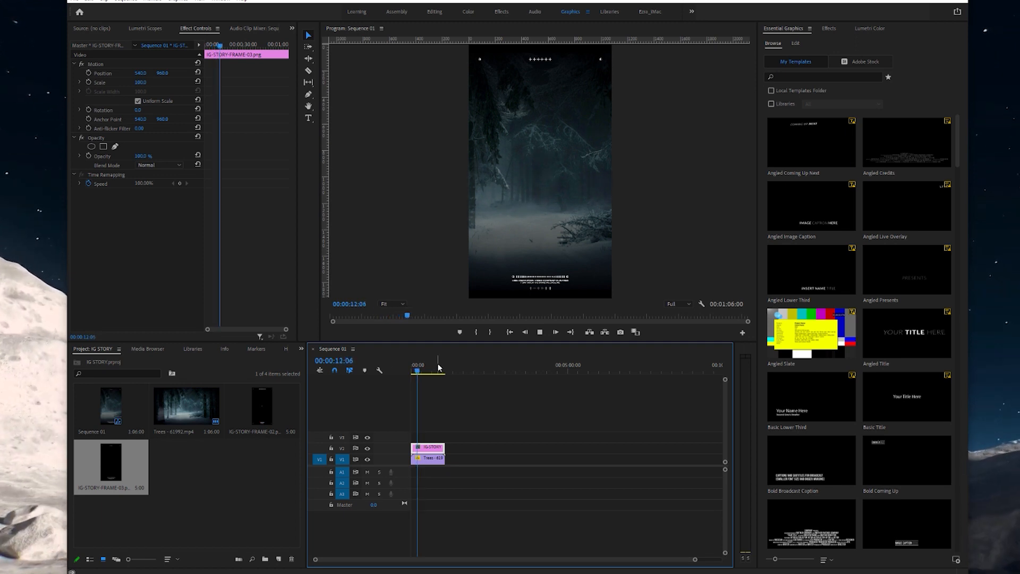
pyautogui.press('space')
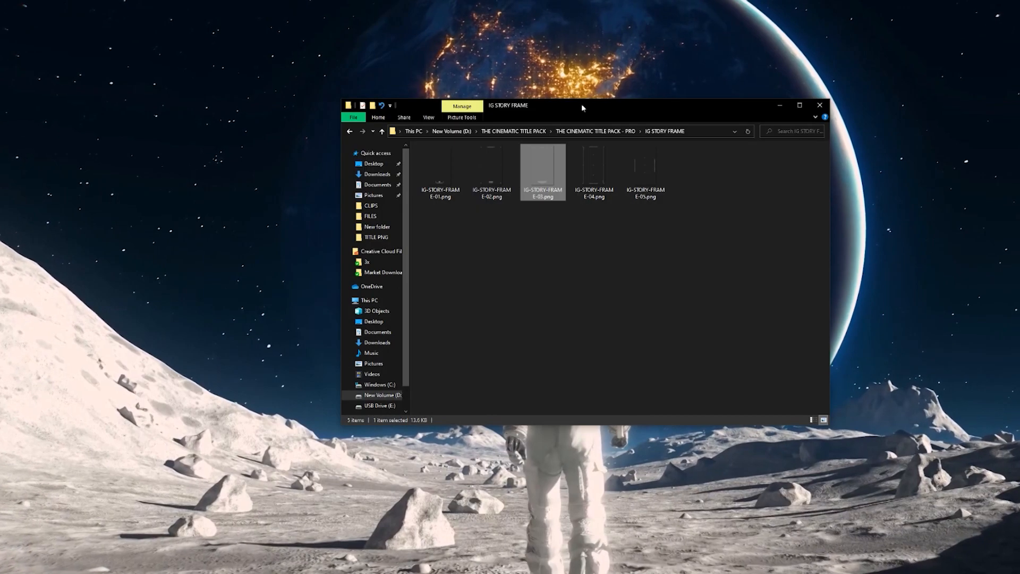
# - Go up to THE CINEMATIC TITLE PACK - PRO folder and open its 4K PSD subfolder
pyautogui.click(574, 131)
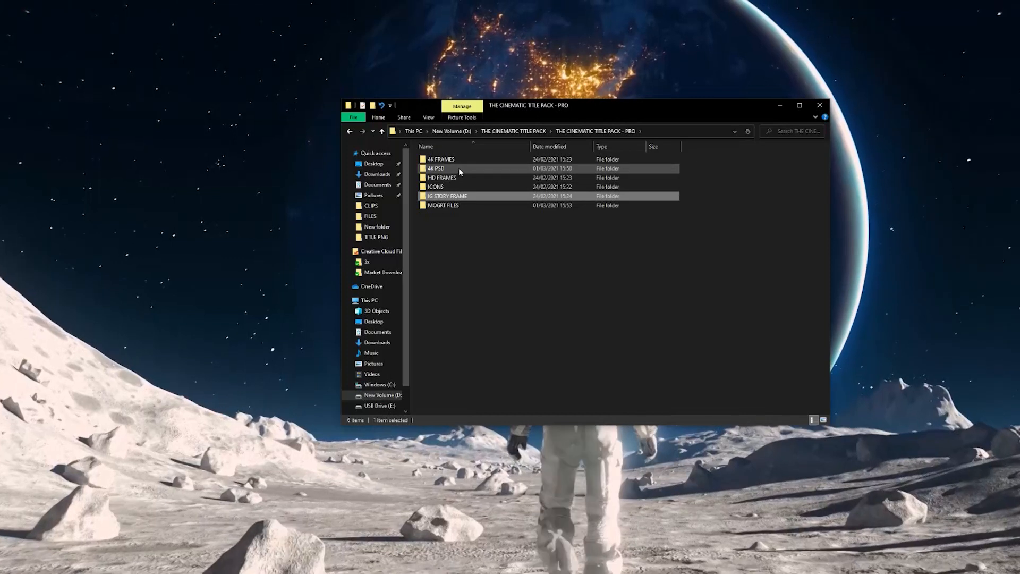
pyautogui.doubleClick(458, 168)
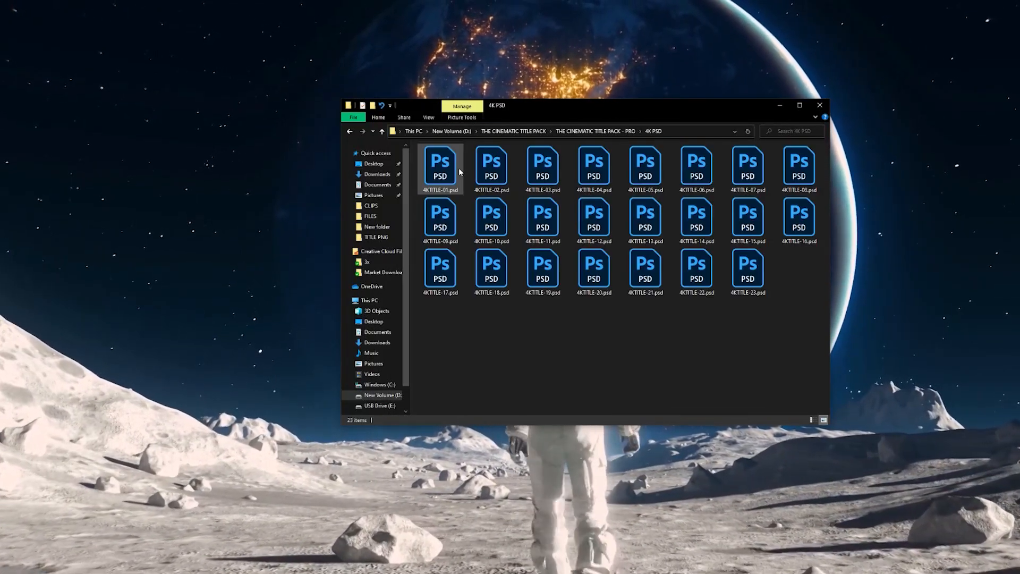